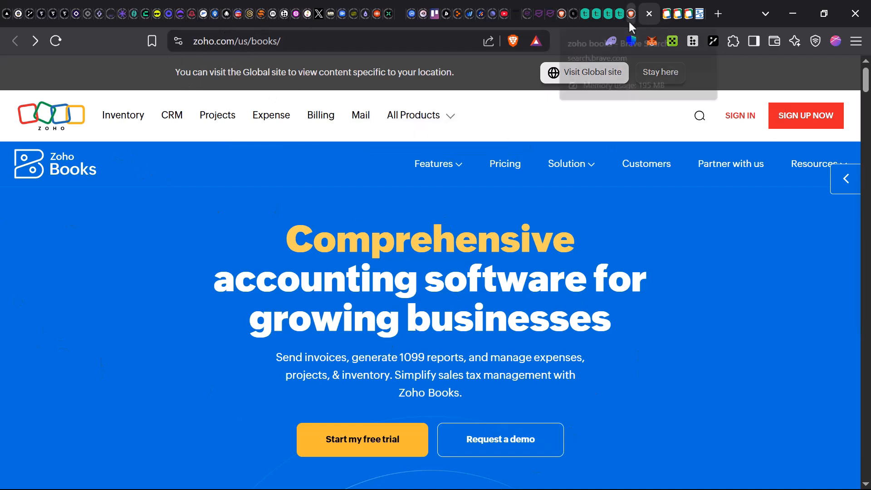
# Look through the web search results for zoho books, then return to the Zoho Books website.
pyautogui.hotkey('ctrl', 'w')
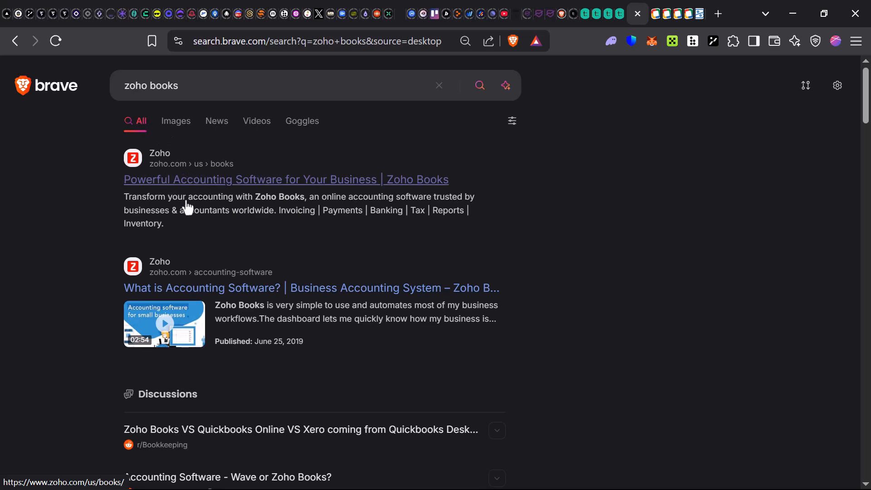
pyautogui.scroll(-15, 159, 197)
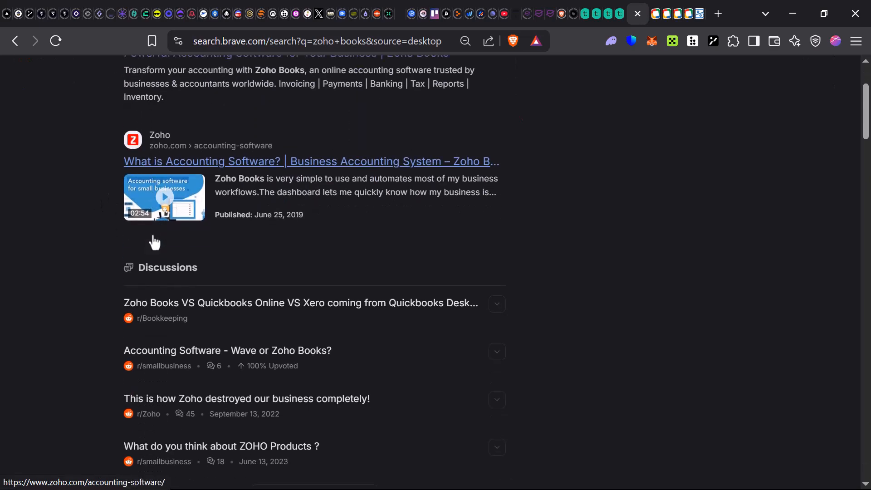
pyautogui.scroll(-2, 181, 231)
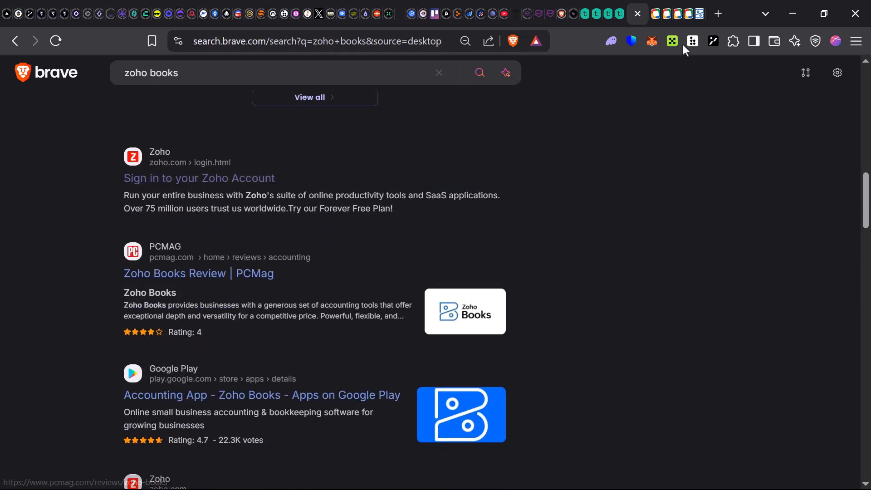
pyautogui.click(656, 15)
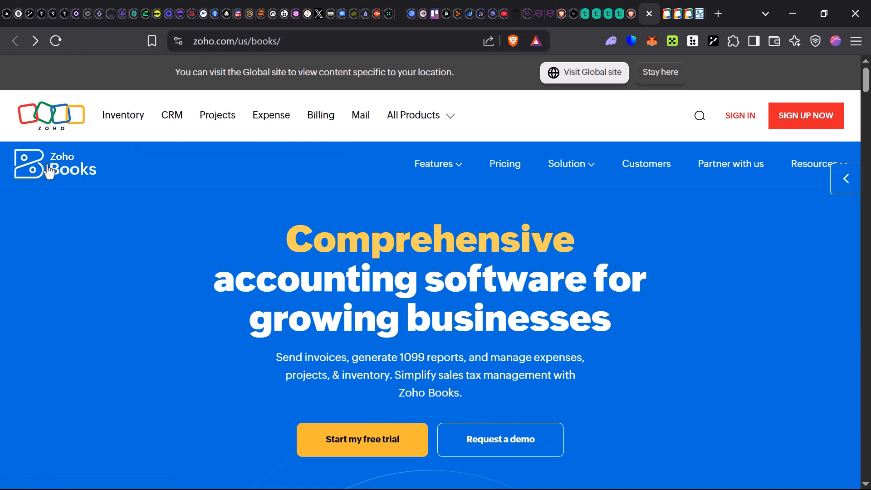
# View the Zoho login page with its sign-in and sign-up options.
pyautogui.click(666, 15)
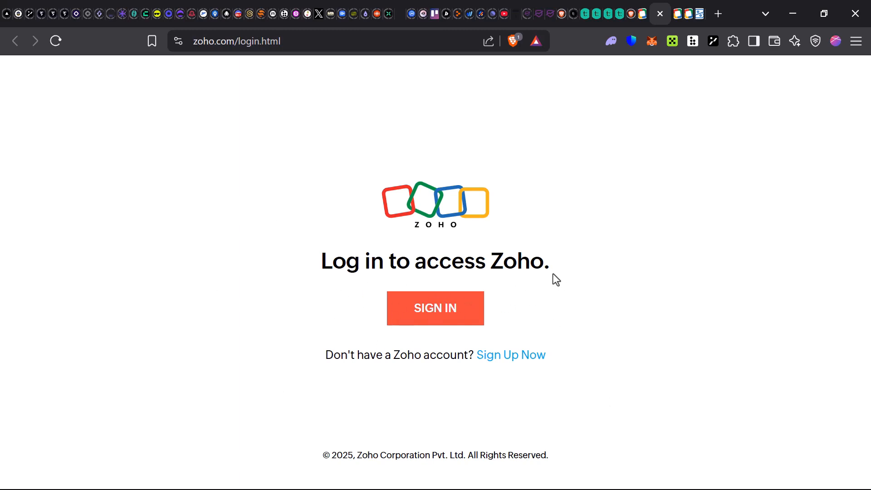
pyautogui.moveTo(475, 261); pyautogui.dragTo(607, 272)
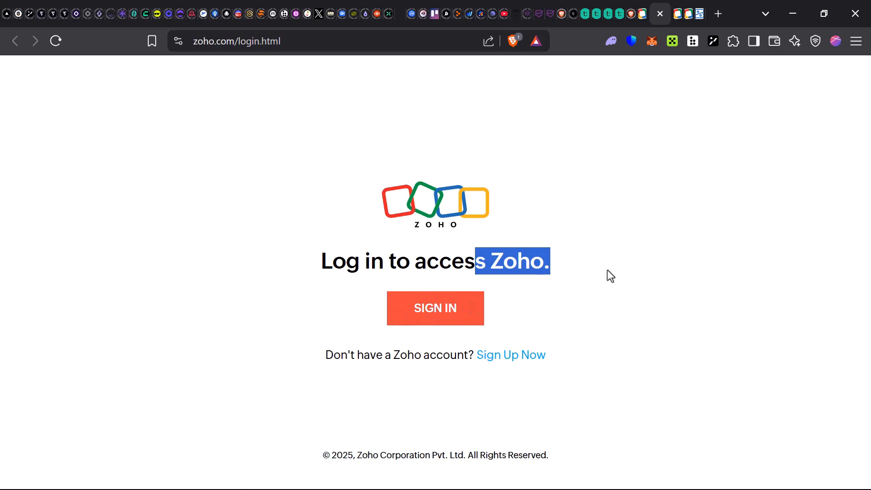
pyautogui.click(580, 223)
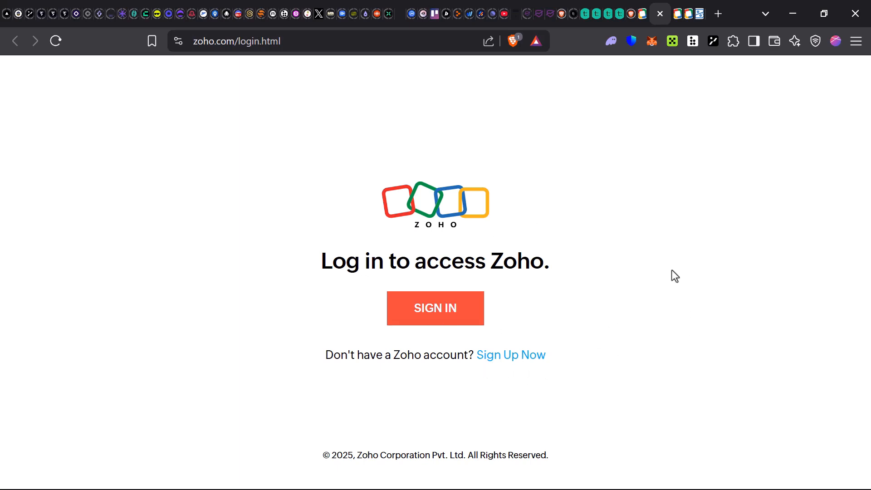
# Switch to Zoho's all-products page, check the signed-in account menu, and open Books from the popular apps.
pyautogui.click(679, 19)
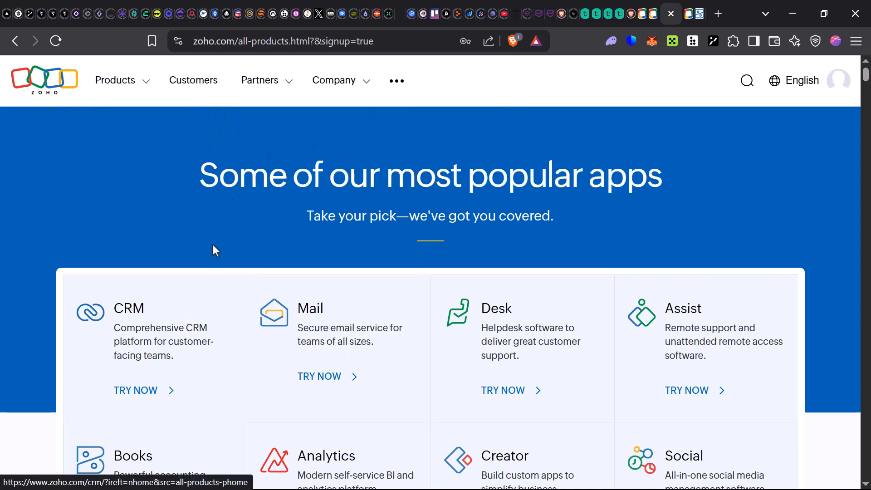
pyautogui.scroll(-1, 213, 243)
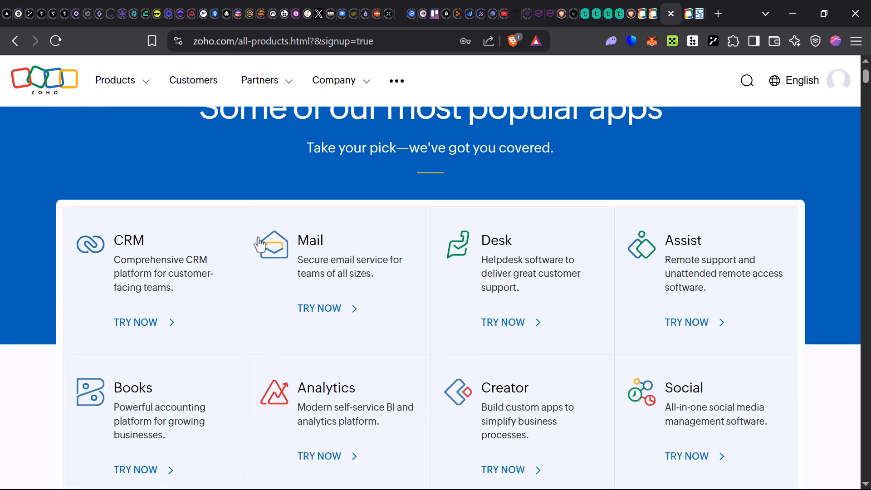
pyautogui.click(840, 86)
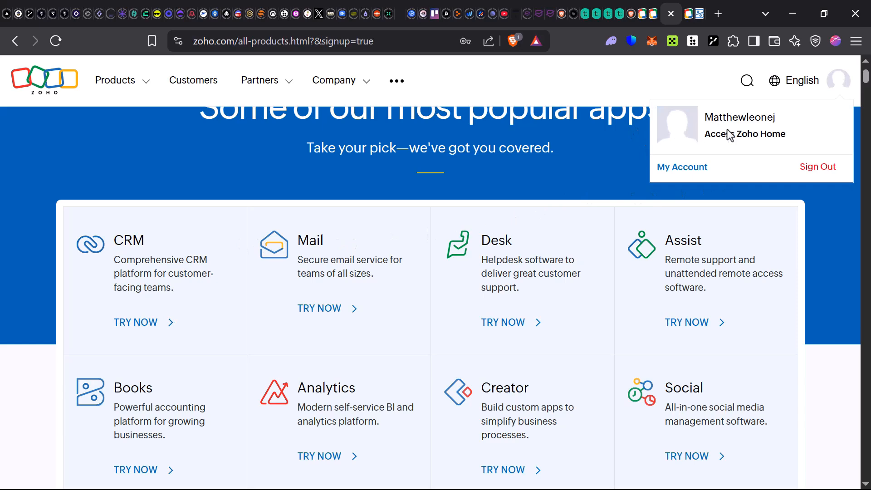
pyautogui.scroll(-2, 133, 313)
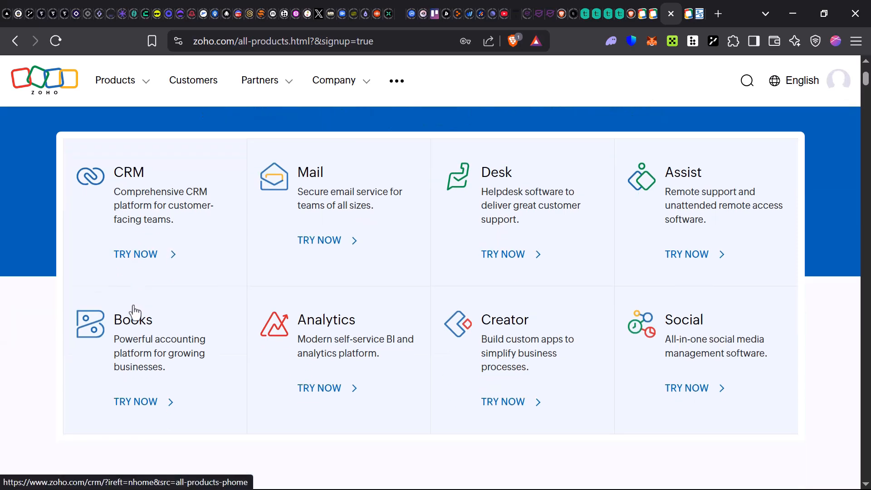
pyautogui.scroll(3, 219, 257)
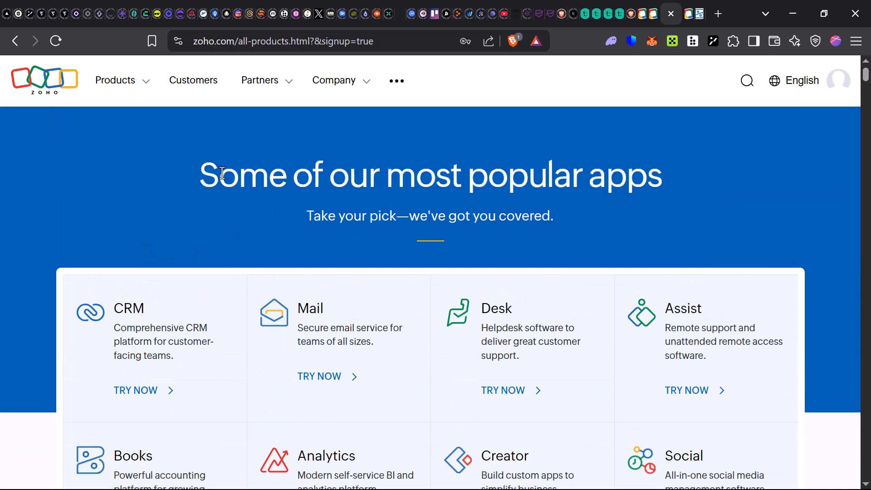
pyautogui.moveTo(237, 172); pyautogui.dragTo(677, 216)
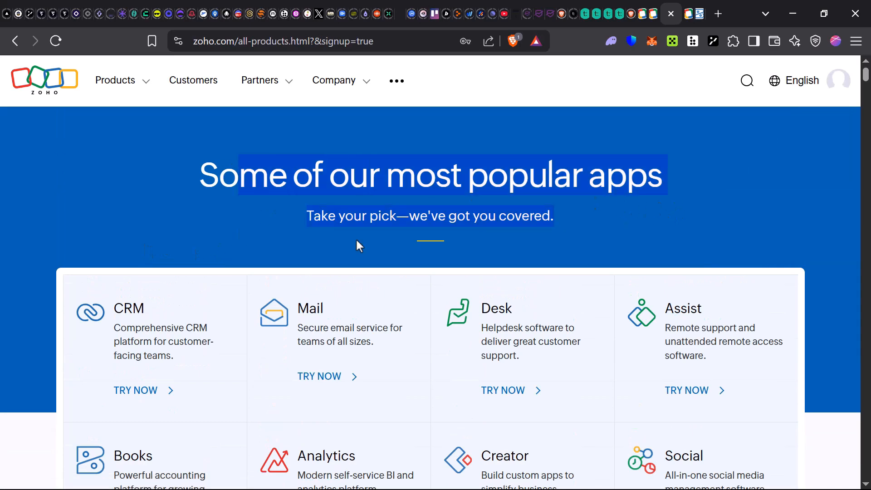
pyautogui.scroll(-3, 150, 267)
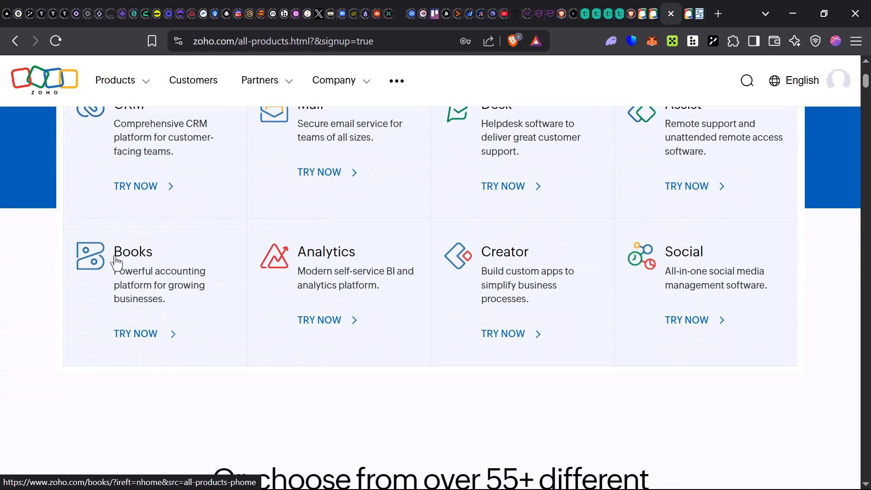
pyautogui.click(141, 259)
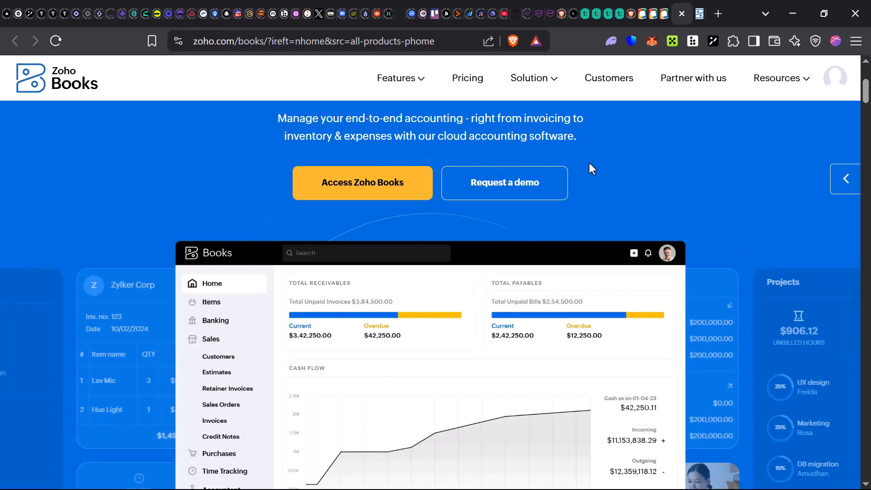
# Examine the Zoho Books demo request form and close it without filling it in.
pyautogui.moveTo(400, 78)
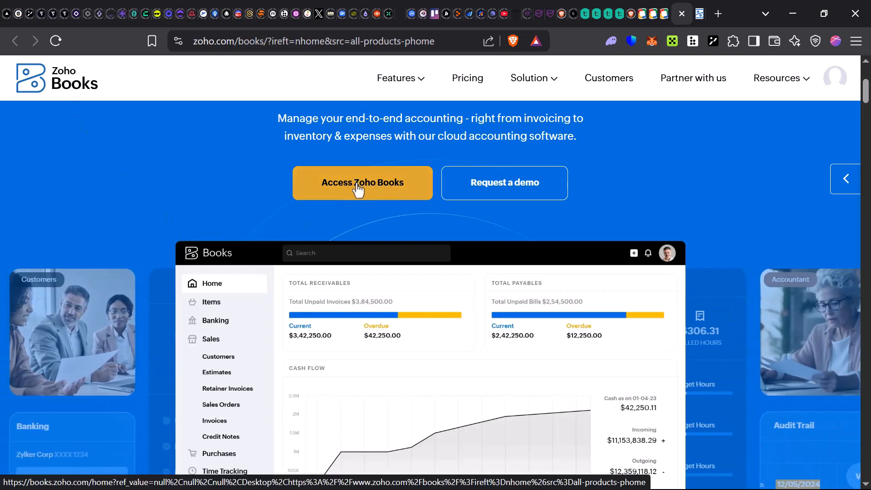
pyautogui.click(517, 189)
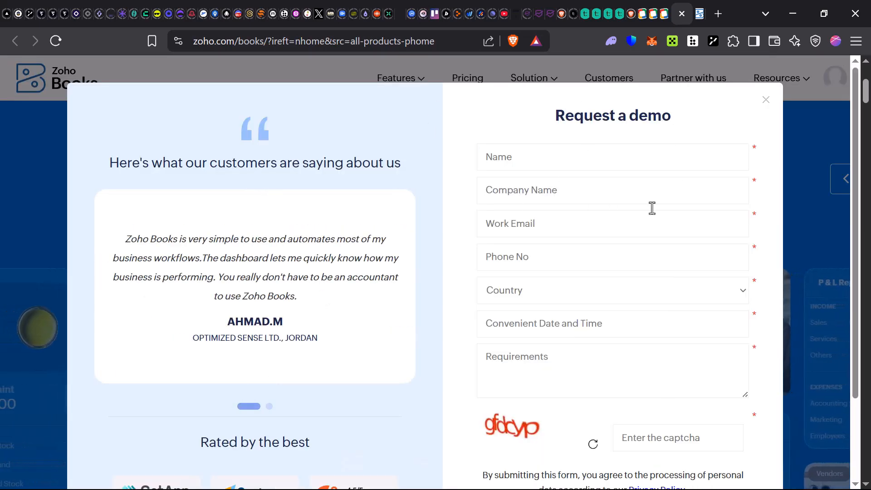
pyautogui.scroll(-2, 753, 206)
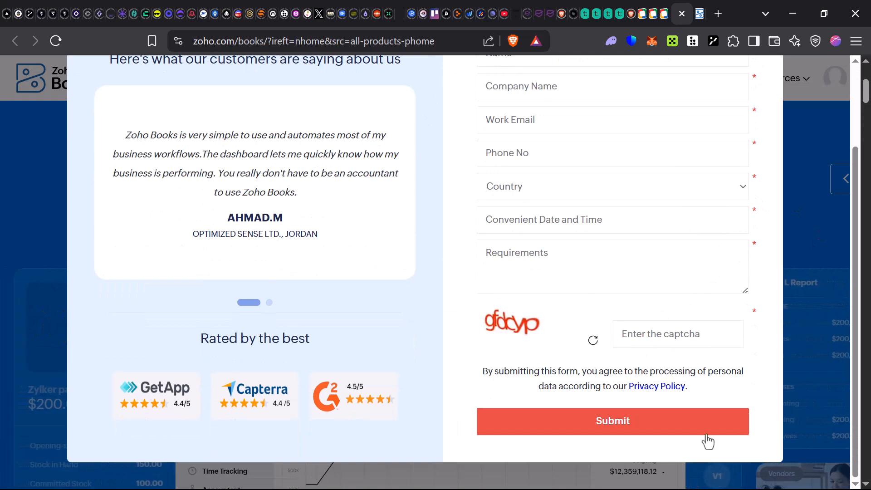
pyautogui.scroll(2, 720, 157)
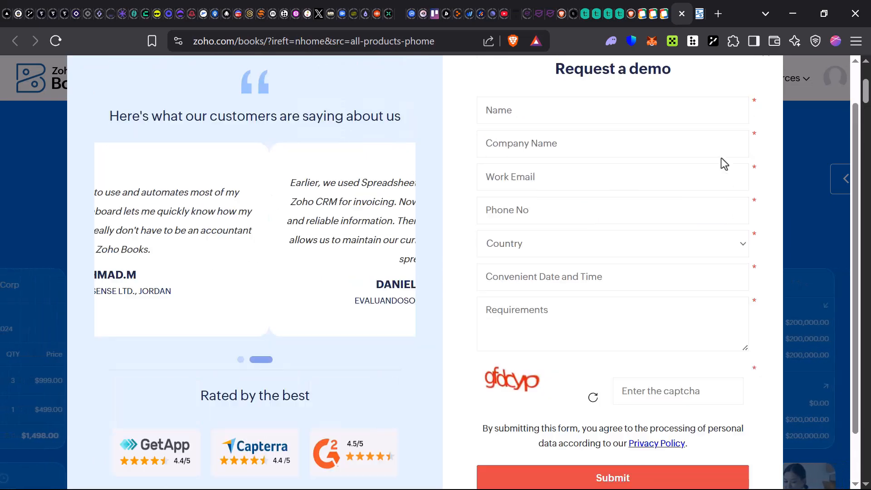
pyautogui.click(766, 100)
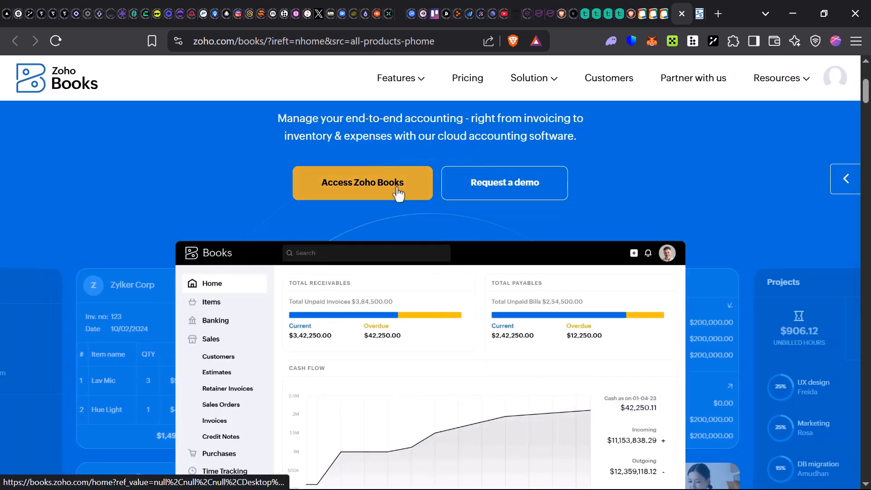
# Access Zoho Books and review the organization name and location fields on its welcome form.
pyautogui.click(401, 185)
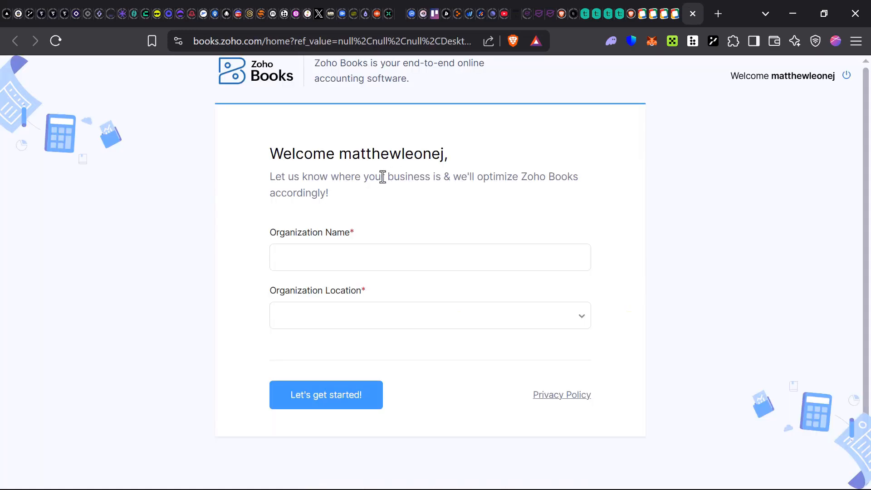
pyautogui.moveTo(255, 151); pyautogui.dragTo(540, 165)
pyautogui.click(456, 204)
pyautogui.click(306, 251)
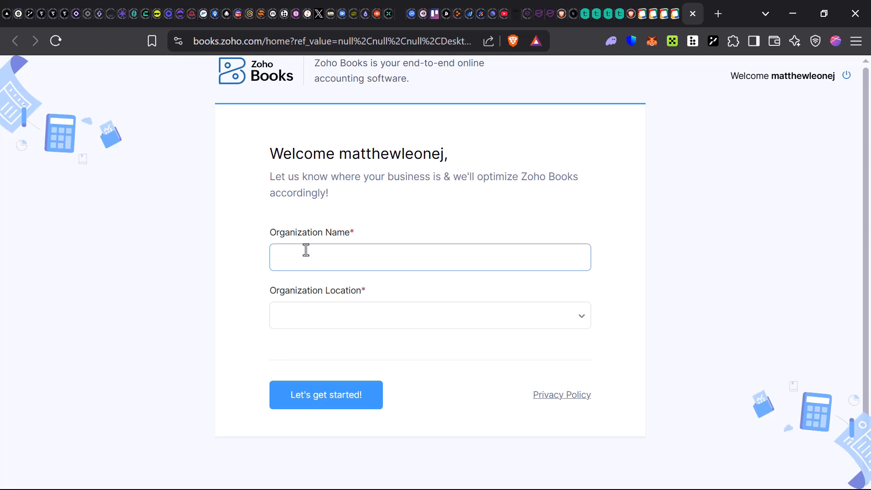
pyautogui.moveTo(256, 232); pyautogui.dragTo(388, 235)
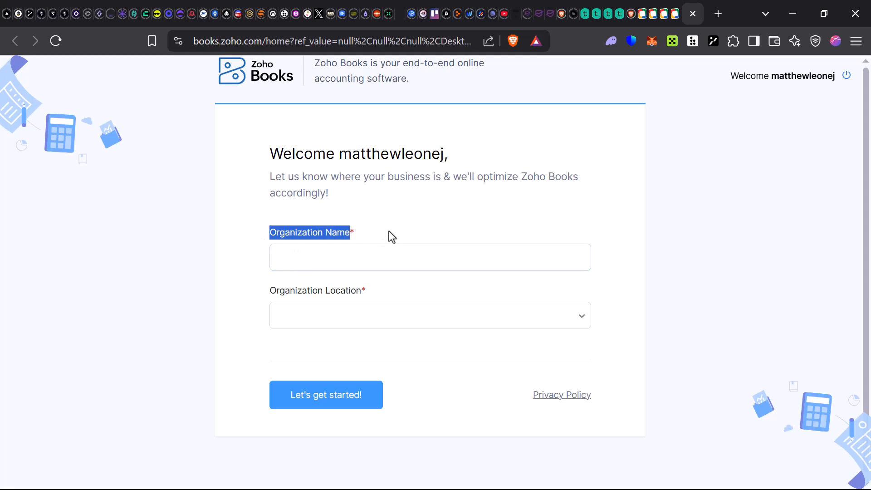
pyautogui.moveTo(267, 290); pyautogui.dragTo(432, 292)
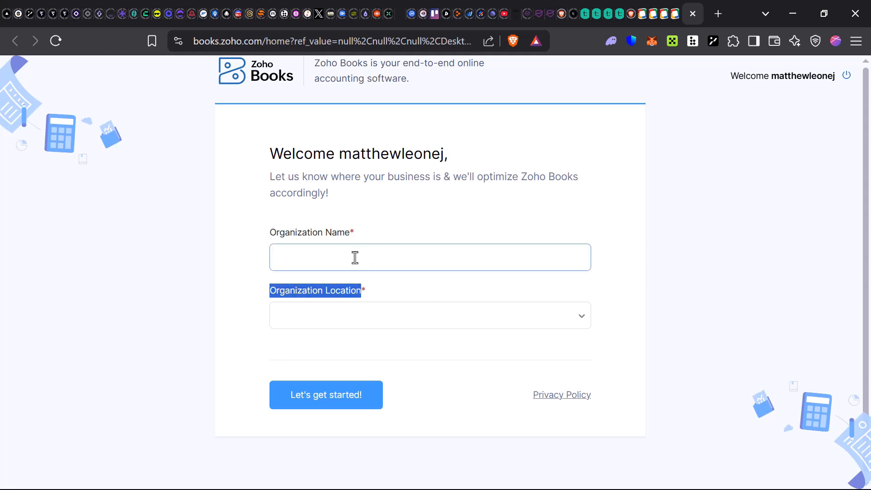
# Set the organization name to BEMAS and its location to U.S.A, and proceed to the organization profile setup.
pyautogui.click(274, 254)
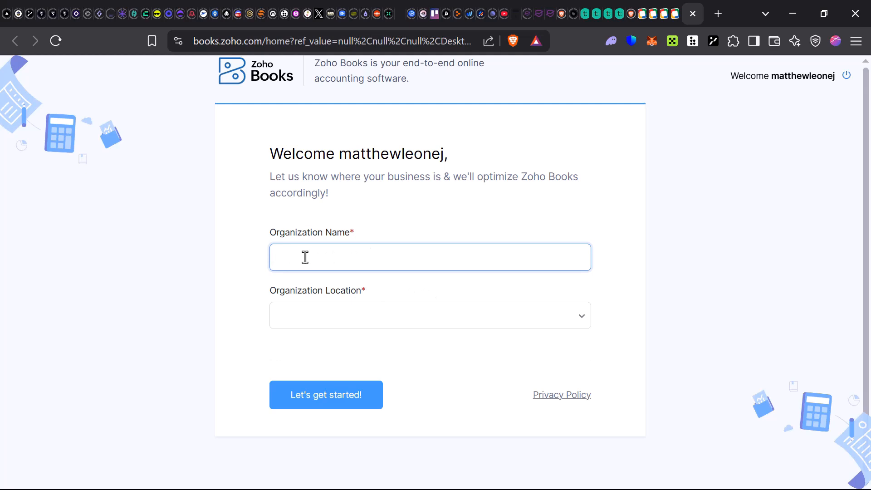
pyautogui.write('BEMAS')
pyautogui.click(365, 322)
pyautogui.click(331, 303)
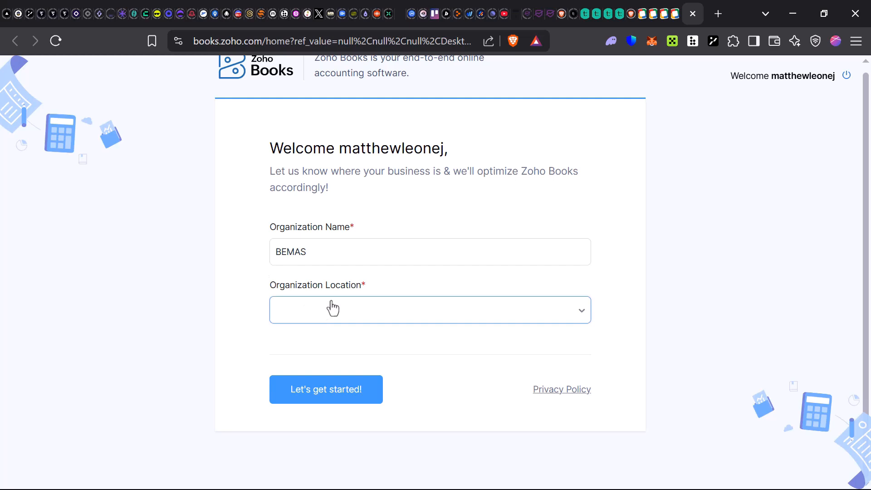
pyautogui.click(378, 302)
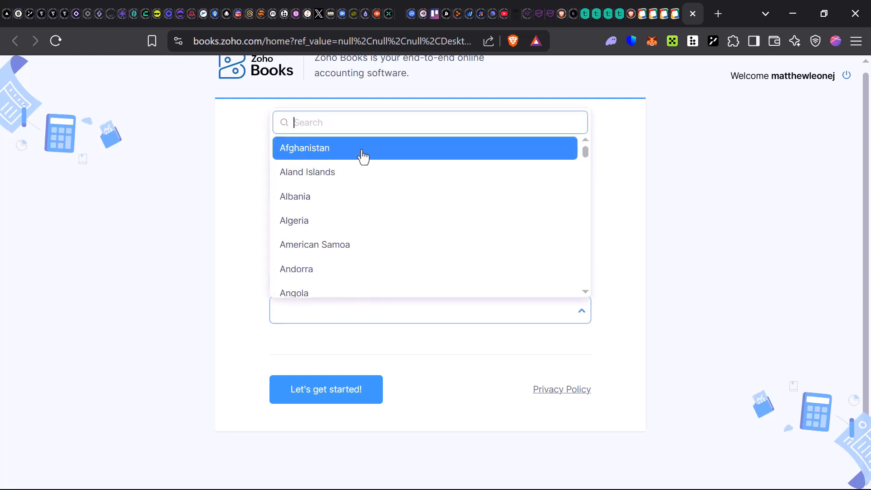
pyautogui.write('united')
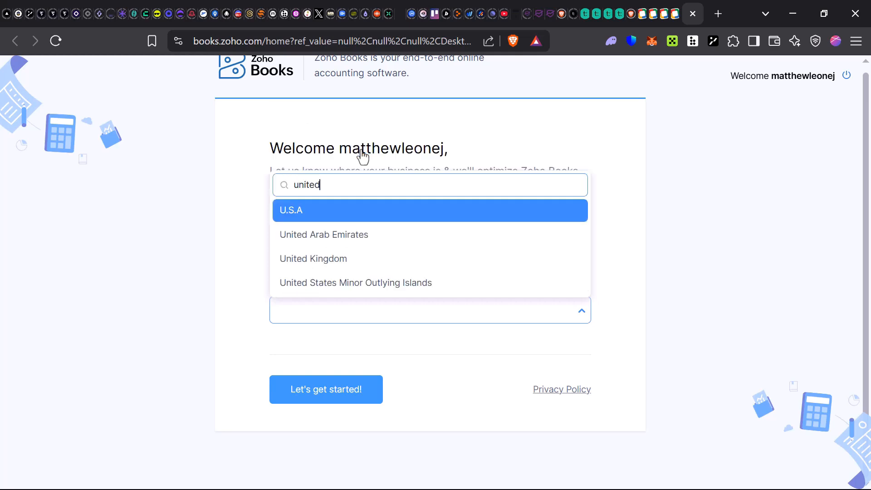
pyautogui.click(321, 213)
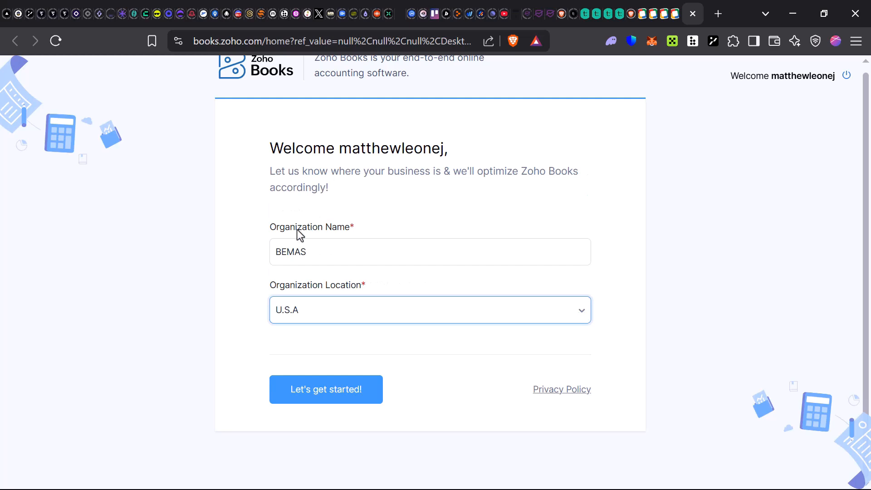
pyautogui.click(324, 398)
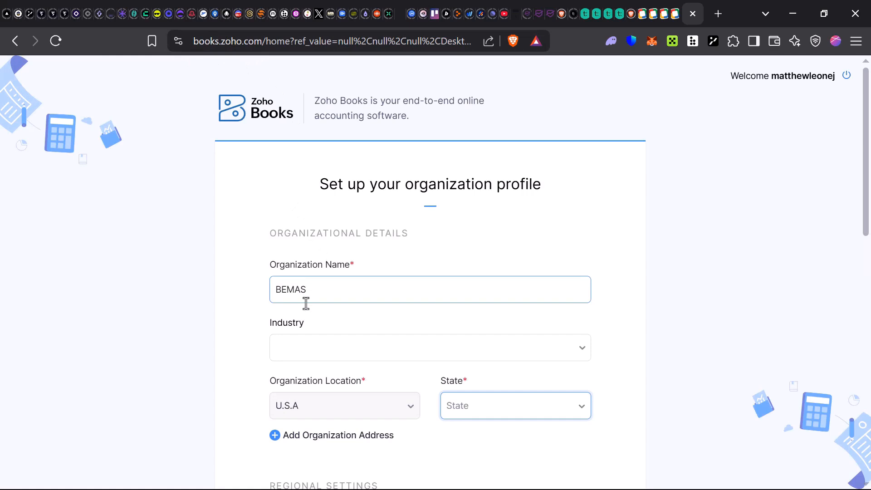
# Set the organization's industry to Food Services (Restaurants/Fast Food).
pyautogui.click(307, 341)
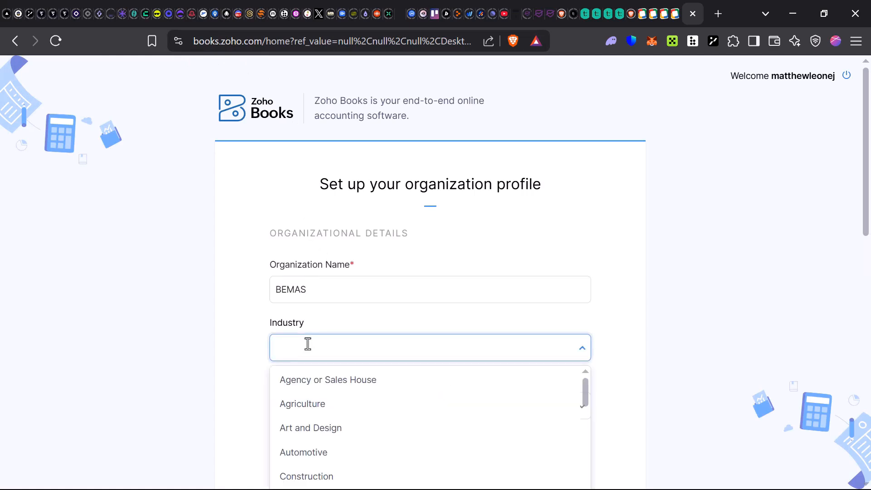
pyautogui.scroll(-7, 305, 303)
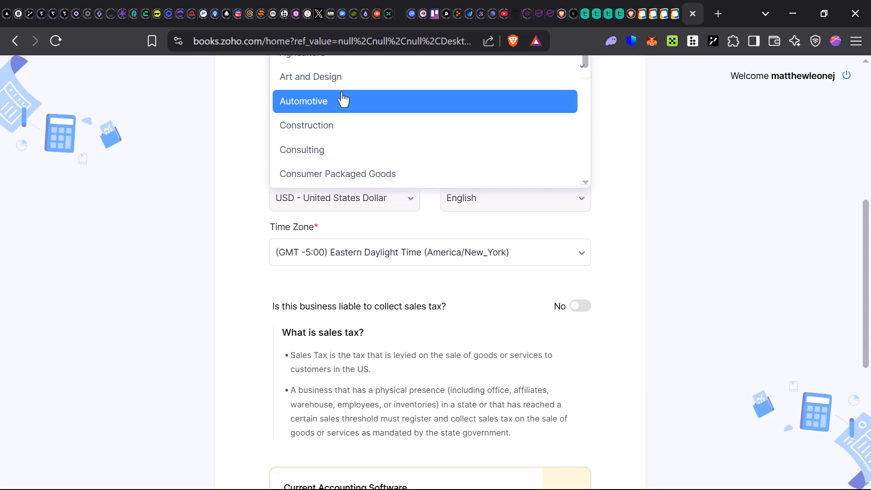
pyautogui.scroll(-3, 345, 107)
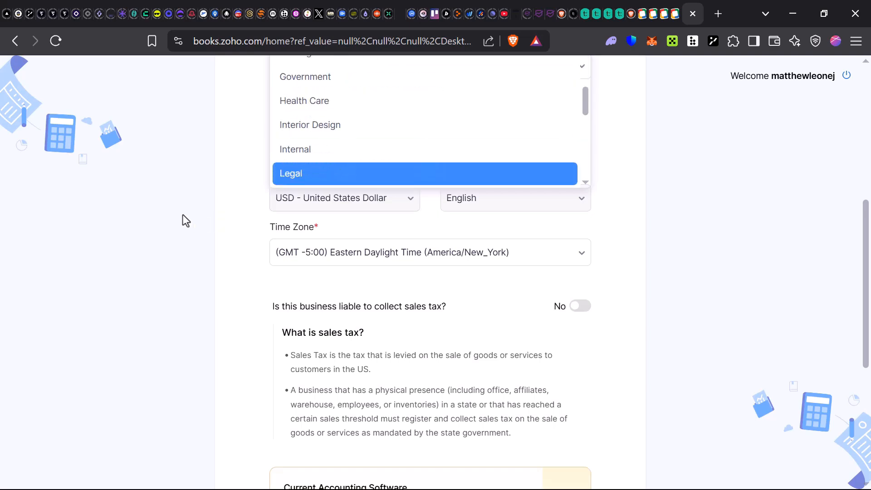
pyautogui.scroll(3, 195, 206)
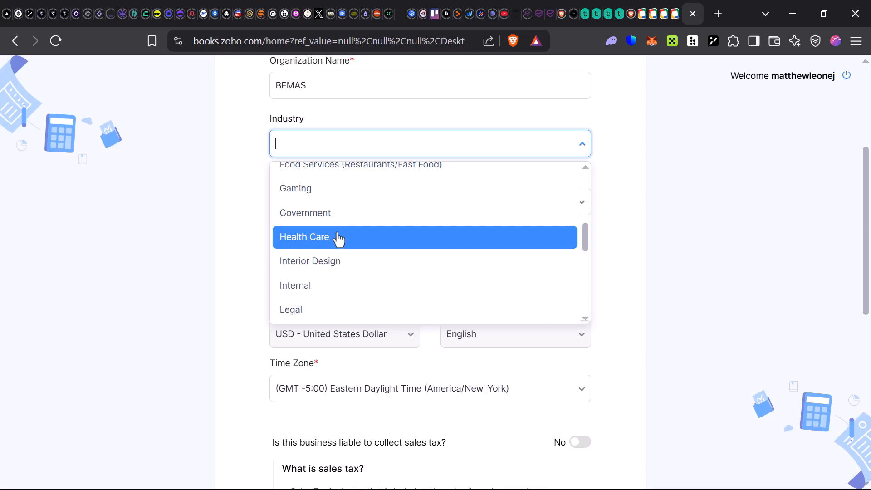
pyautogui.scroll(-3, 327, 255)
pyautogui.scroll(-3, 320, 266)
pyautogui.scroll(4, 319, 267)
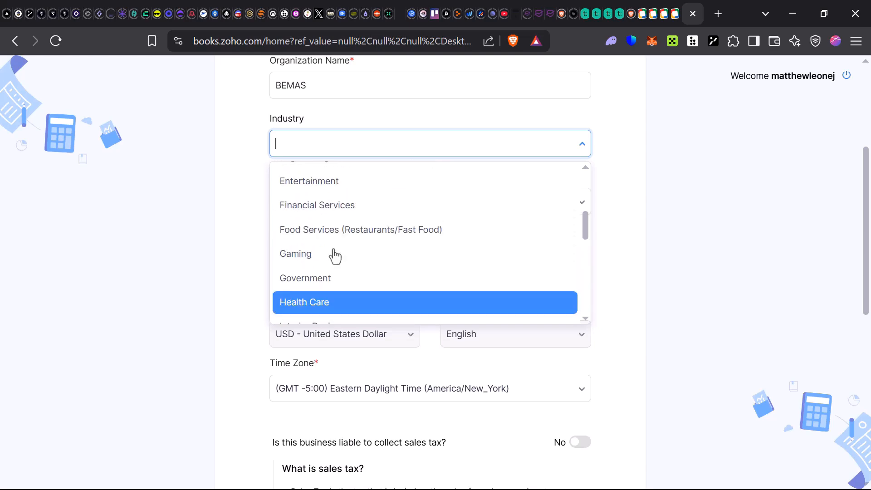
pyautogui.click(328, 235)
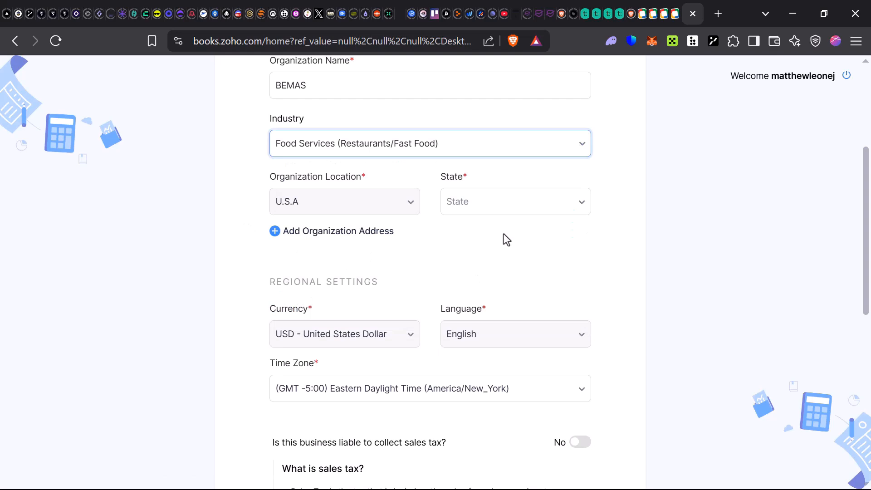
# Set the organization's state to Ohio.
pyautogui.click(478, 208)
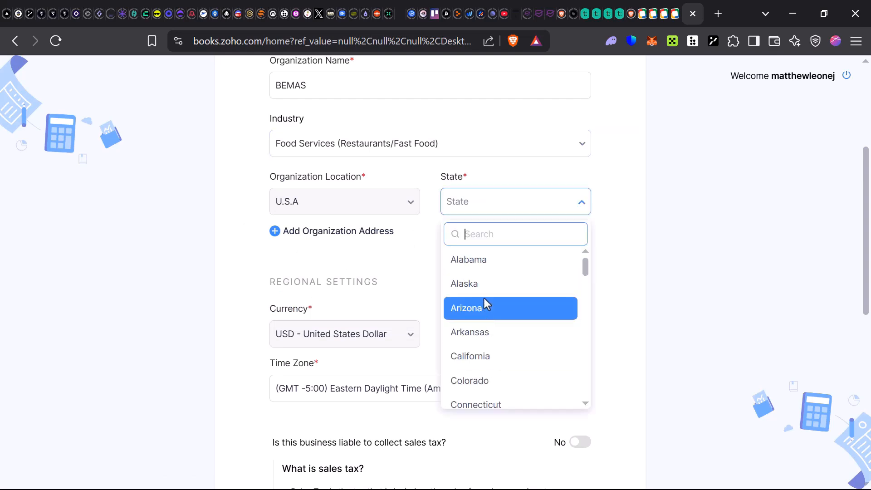
pyautogui.scroll(-2, 478, 299)
pyautogui.scroll(-10, 480, 327)
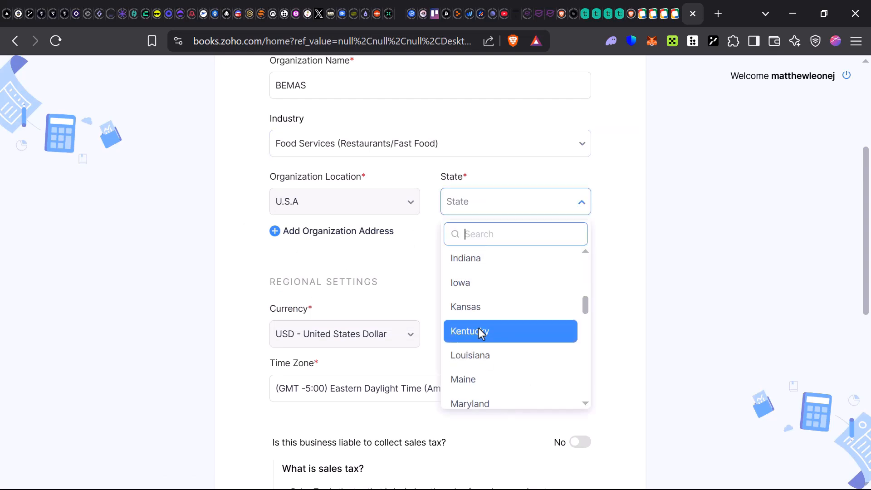
pyautogui.click(478, 365)
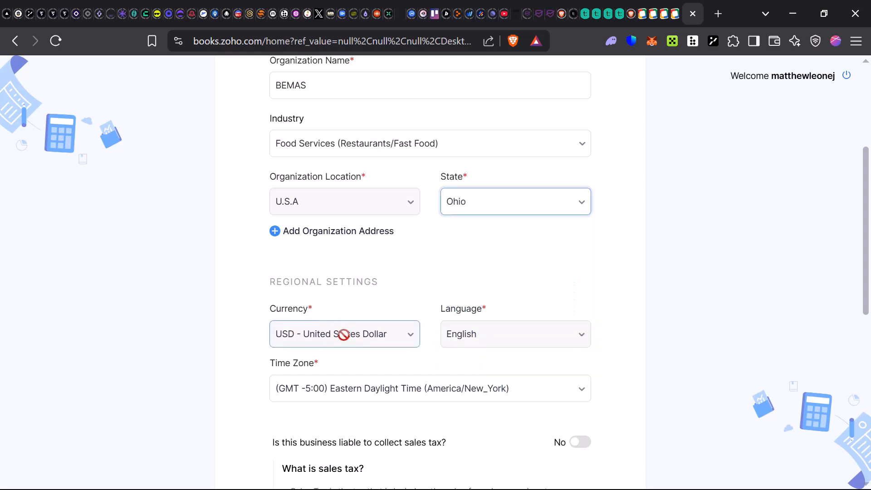
# Review the currency, language and time zone settings, and mark the business as liable to collect sales tax.
pyautogui.moveTo(263, 284); pyautogui.dragTo(431, 302)
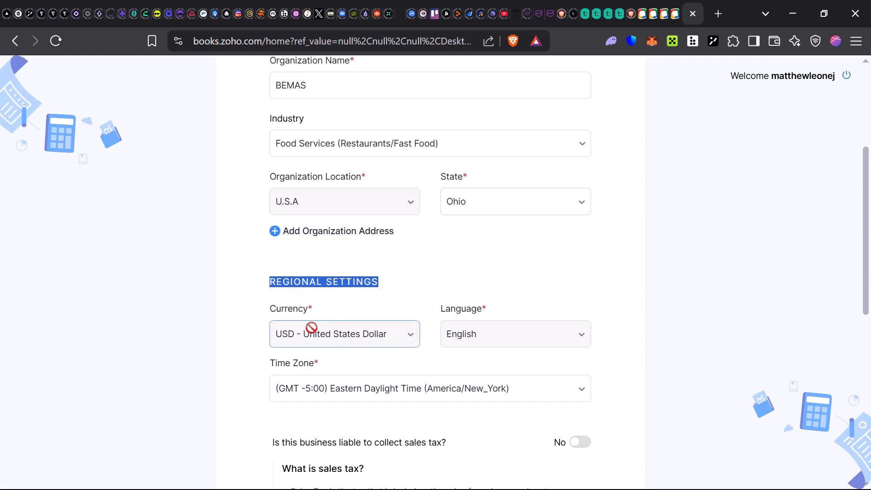
pyautogui.click(328, 311)
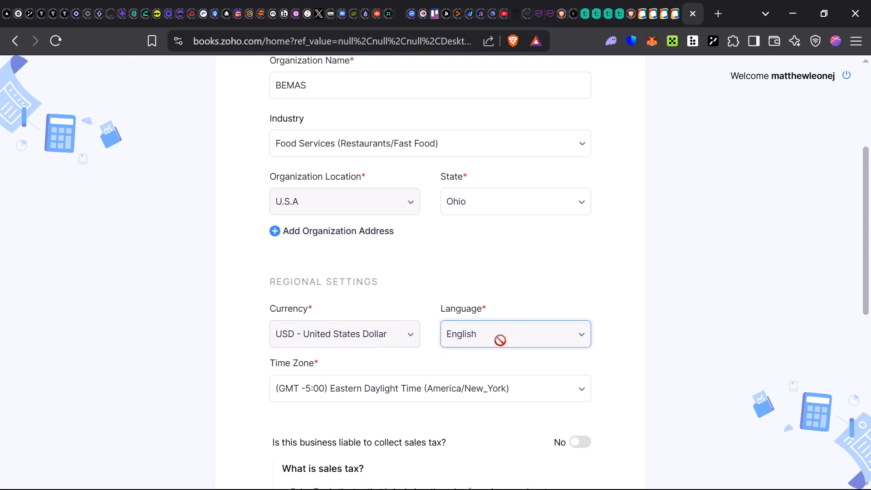
pyautogui.scroll(-3, 327, 316)
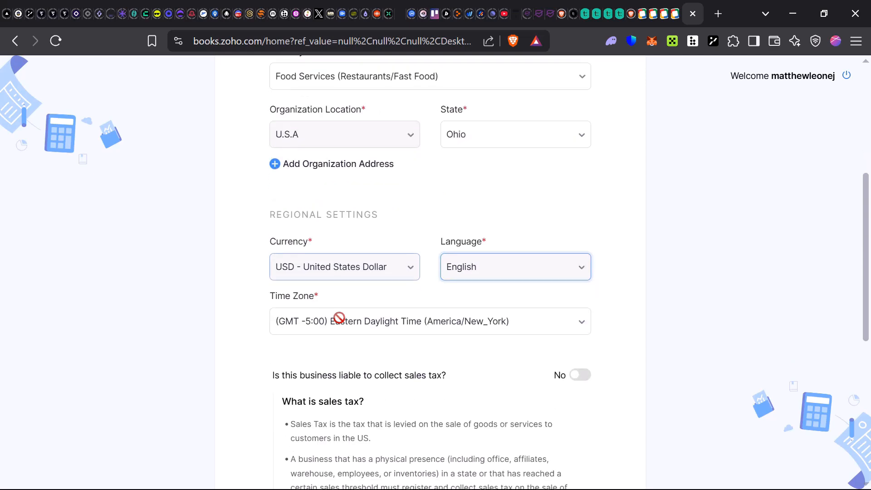
pyautogui.moveTo(272, 307); pyautogui.dragTo(393, 317)
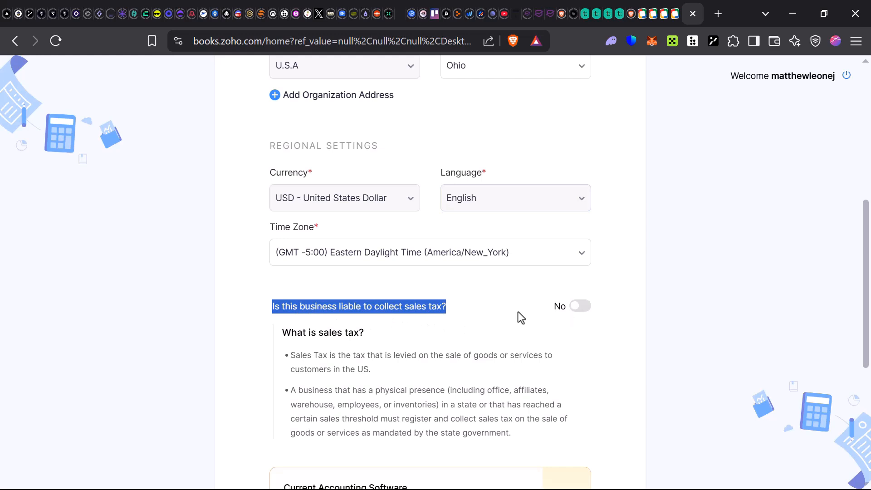
pyautogui.scroll(-2, 354, 330)
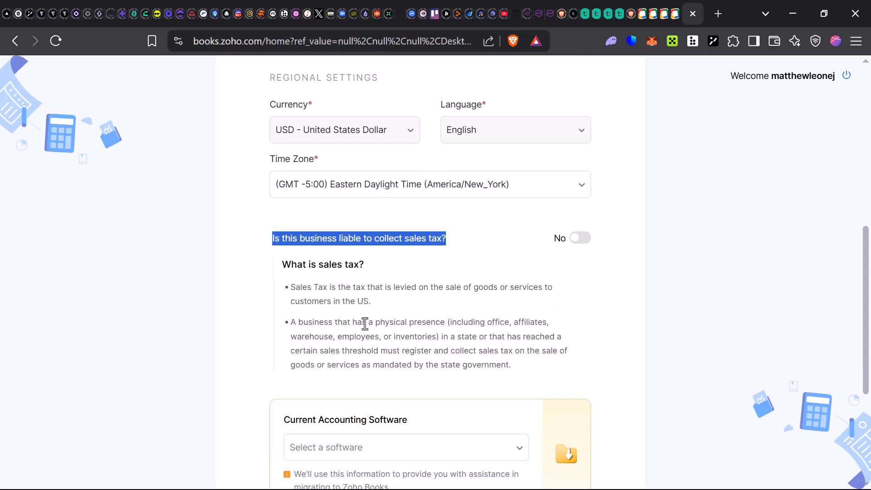
pyautogui.click(581, 251)
pyautogui.click(579, 239)
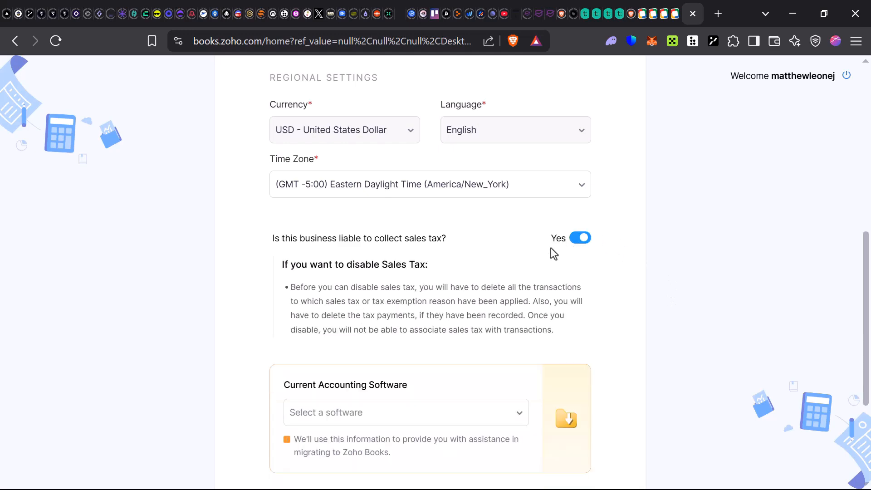
# Examine the choices for current accounting software and close the list without selecting one.
pyautogui.scroll(-1, 418, 344)
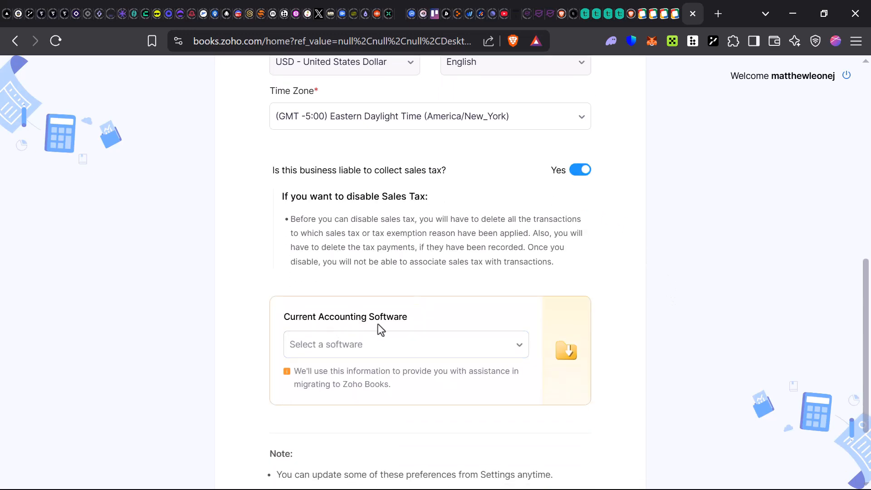
pyautogui.scroll(-1, 377, 323)
pyautogui.moveTo(283, 307); pyautogui.dragTo(482, 313)
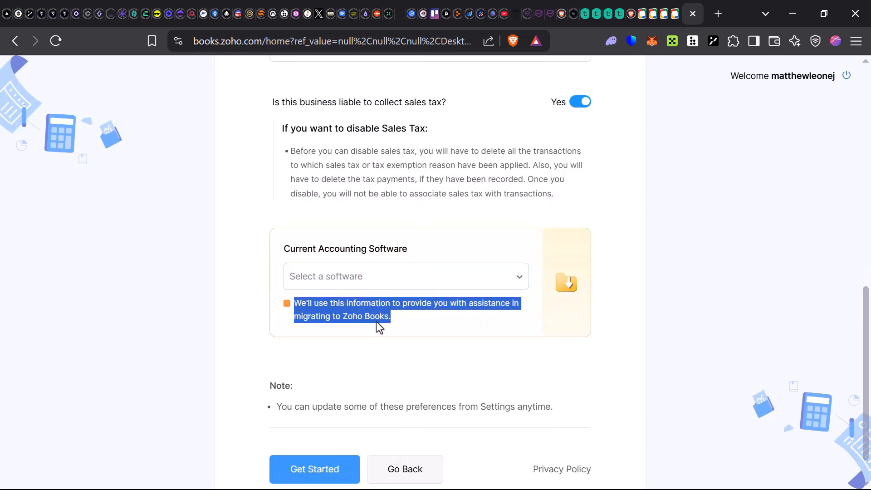
pyautogui.click(425, 284)
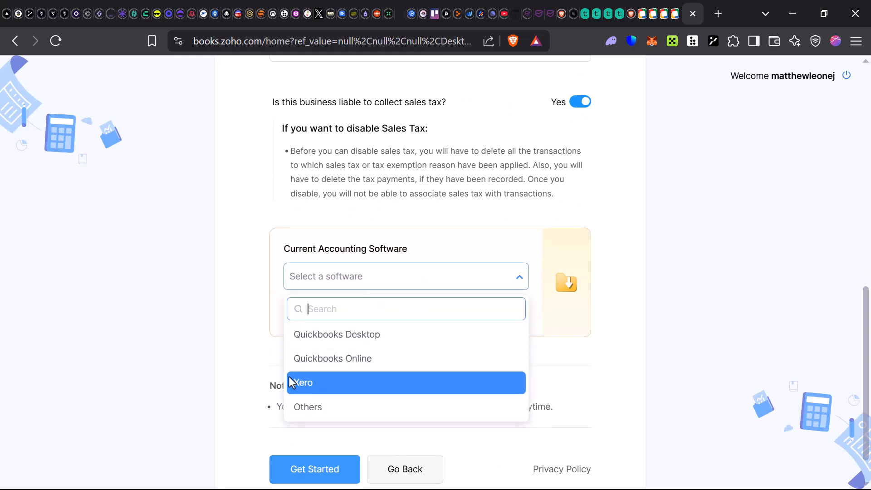
pyautogui.click(252, 305)
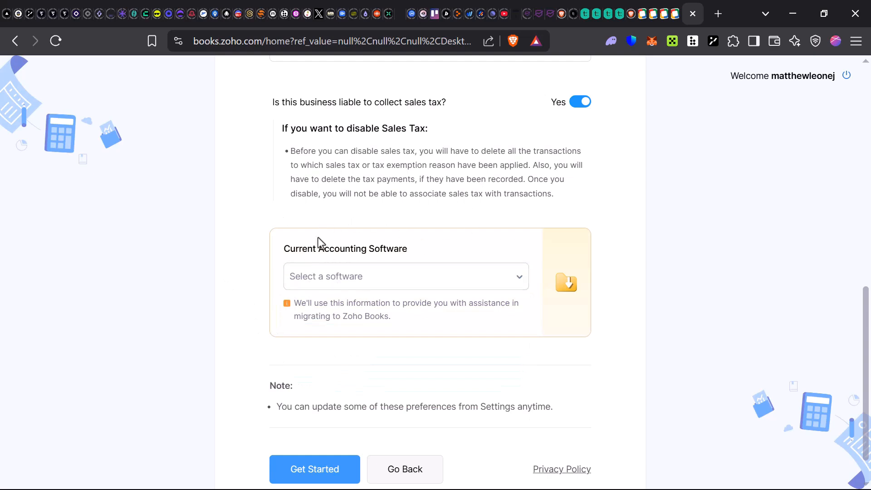
# Check the note and the completed profile entries, and submit the organization profile to get started.
pyautogui.scroll(-1, 472, 318)
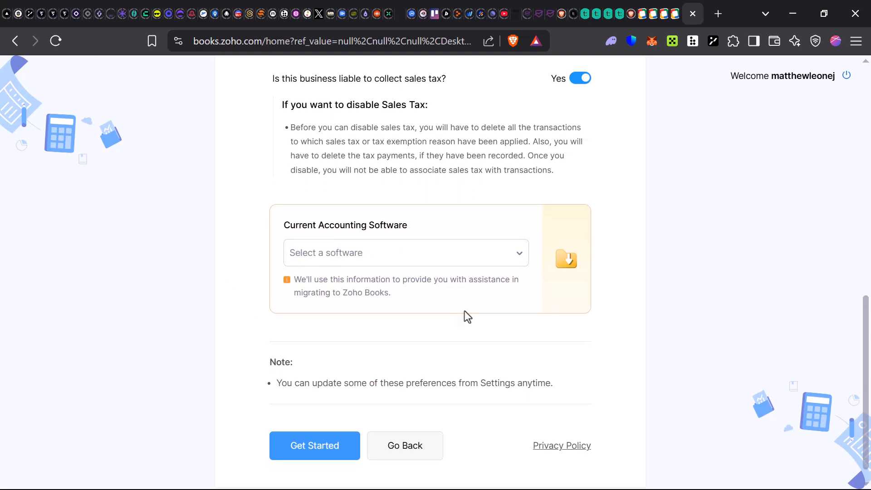
pyautogui.scroll(-1, 464, 312)
pyautogui.moveTo(282, 365); pyautogui.dragTo(550, 364)
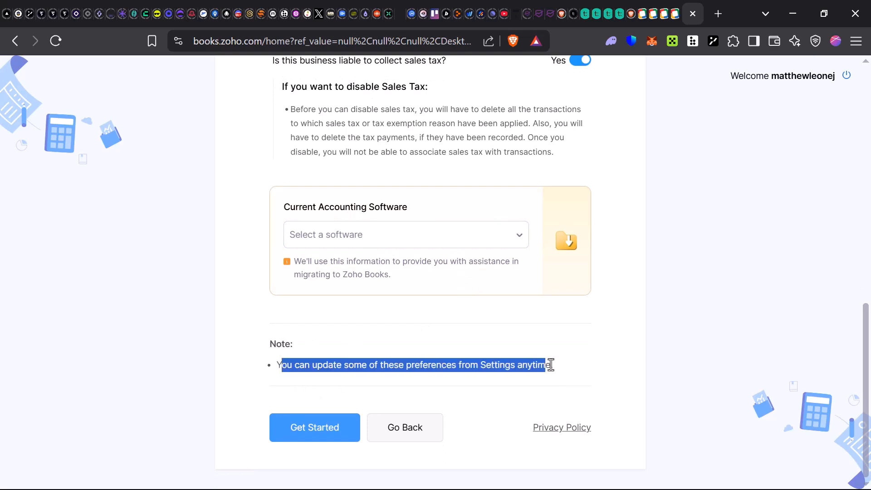
pyautogui.scroll(10, 429, 336)
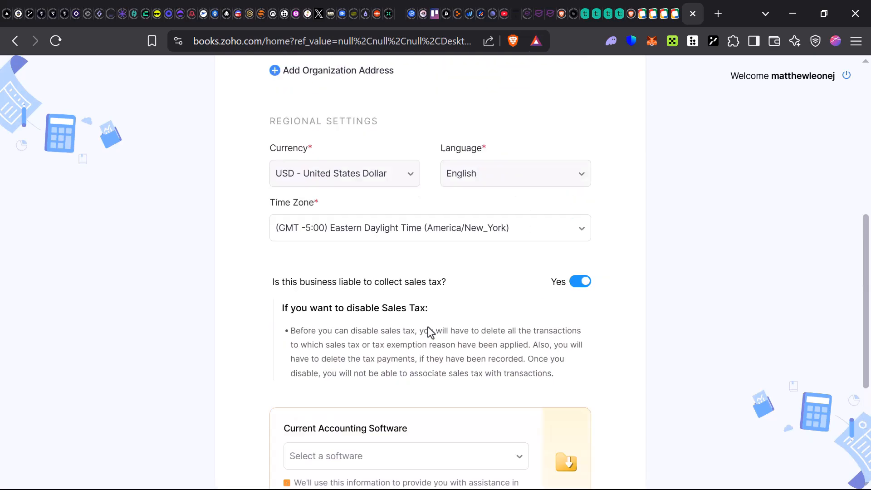
pyautogui.scroll(-3, 432, 327)
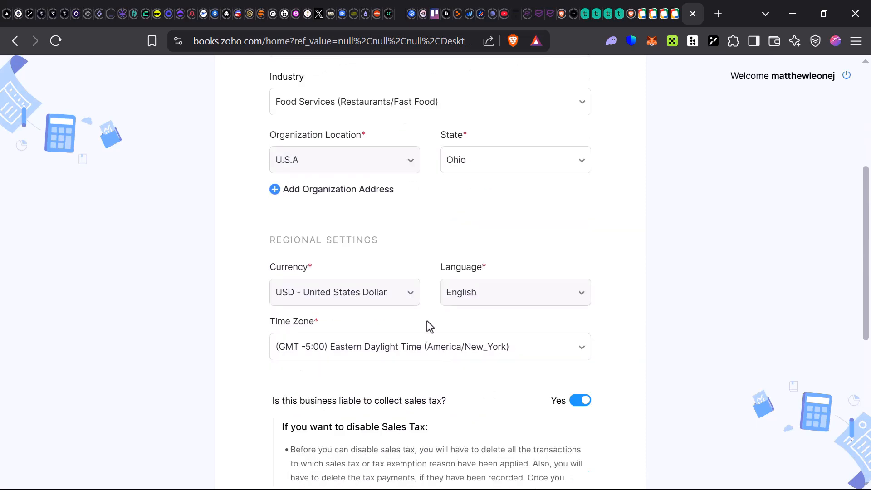
pyautogui.scroll(-8, 429, 319)
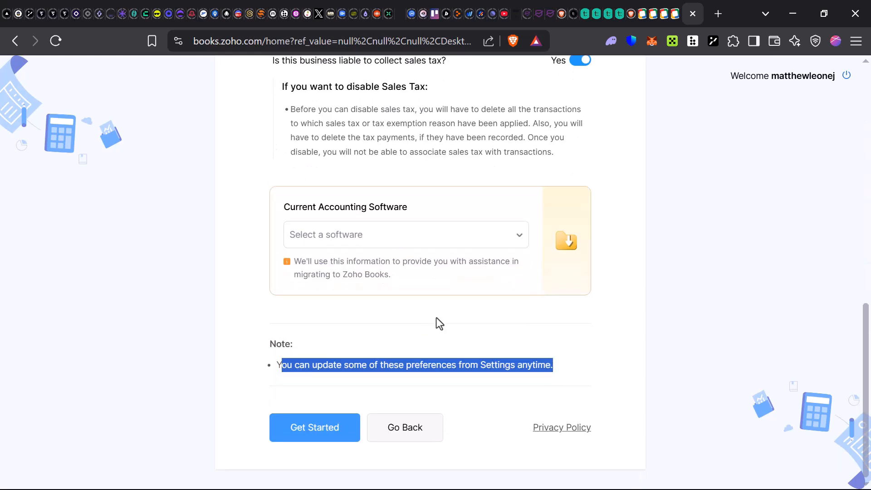
pyautogui.click(341, 433)
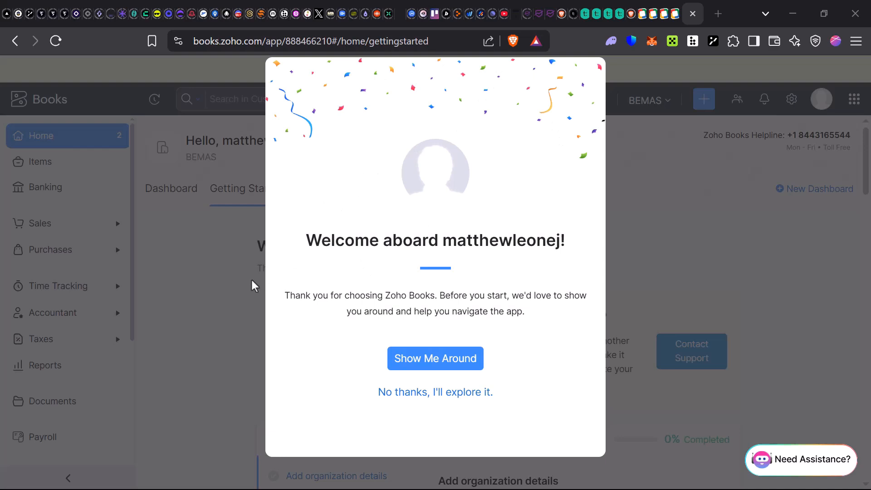
# Read the welcome message and decline the guided tour to explore independently.
pyautogui.moveTo(304, 246); pyautogui.dragTo(600, 260)
pyautogui.click(345, 275)
pyautogui.click(436, 393)
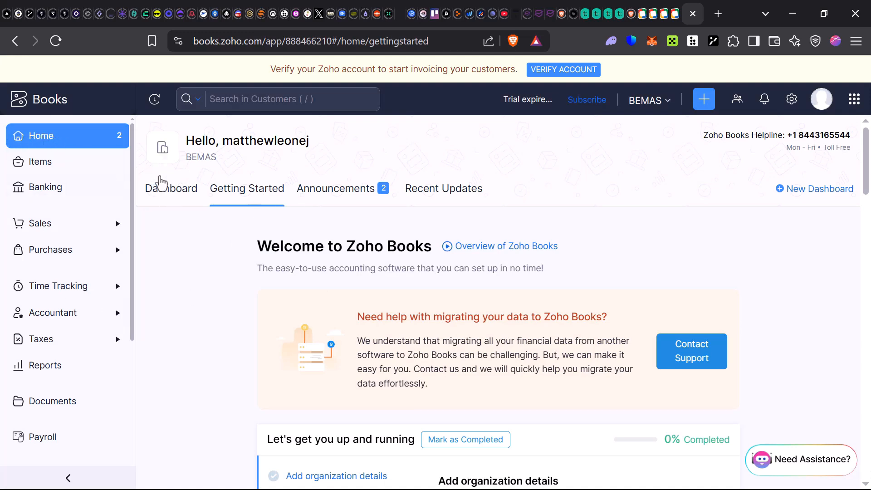
# Open the home dashboard and examine its receivables, payables, cash flow, income and expense, and top expenses sections.
pyautogui.click(169, 197)
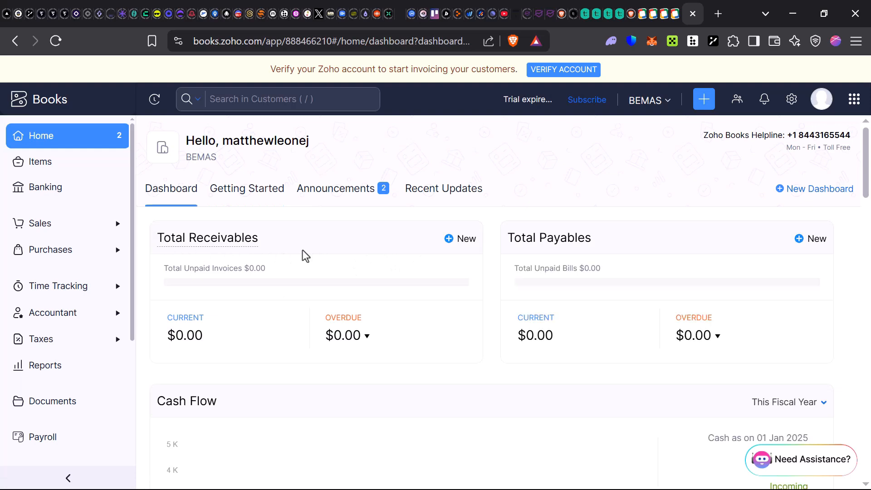
pyautogui.tripleClick(299, 248)
pyautogui.click(177, 251)
pyautogui.moveTo(215, 241)
pyautogui.moveTo(570, 243)
pyautogui.scroll(-6, 233, 284)
pyautogui.scroll(3, 196, 231)
pyautogui.scroll(-5, 182, 272)
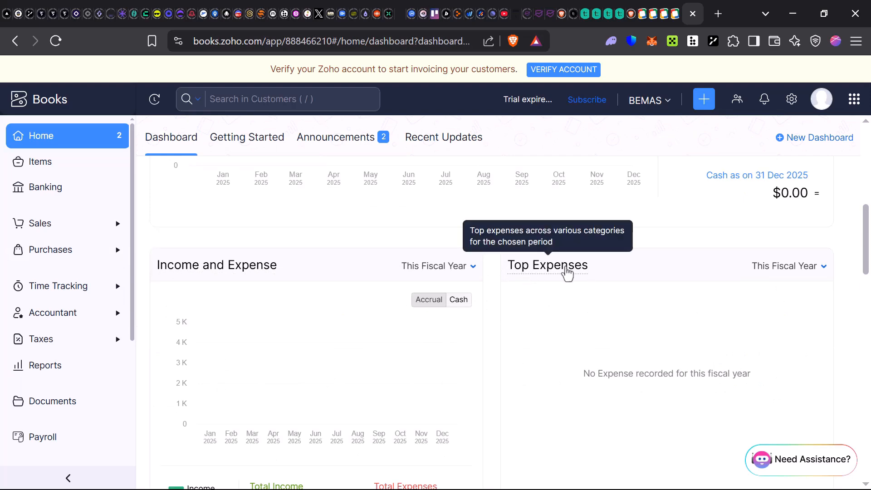
pyautogui.scroll(-5, 342, 313)
pyautogui.scroll(3, 336, 287)
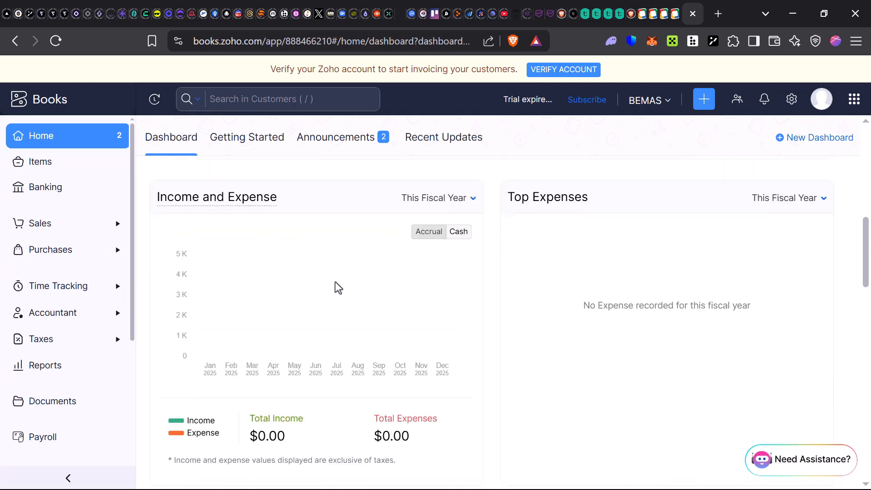
# Examine the dashboard's Projects, Bank and Credit Cards, and Account Watchlist sections down to the page footer.
pyautogui.scroll(-9, 329, 292)
pyautogui.scroll(3, 332, 288)
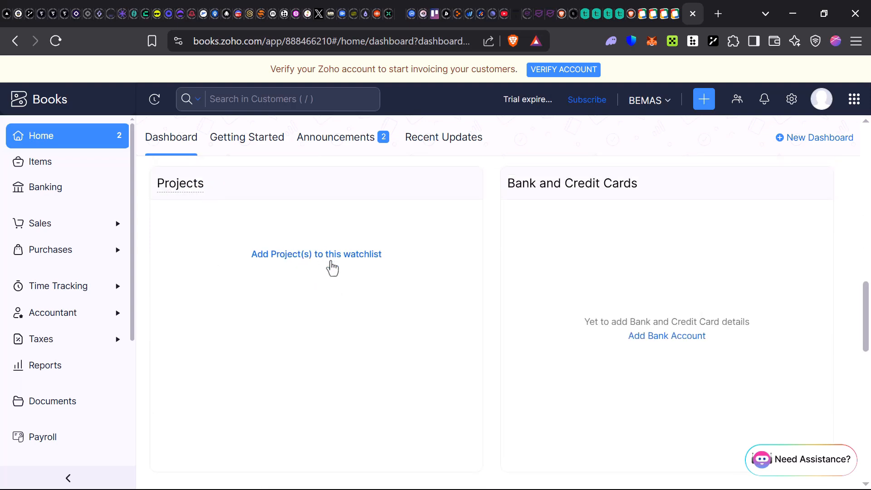
pyautogui.moveTo(597, 196)
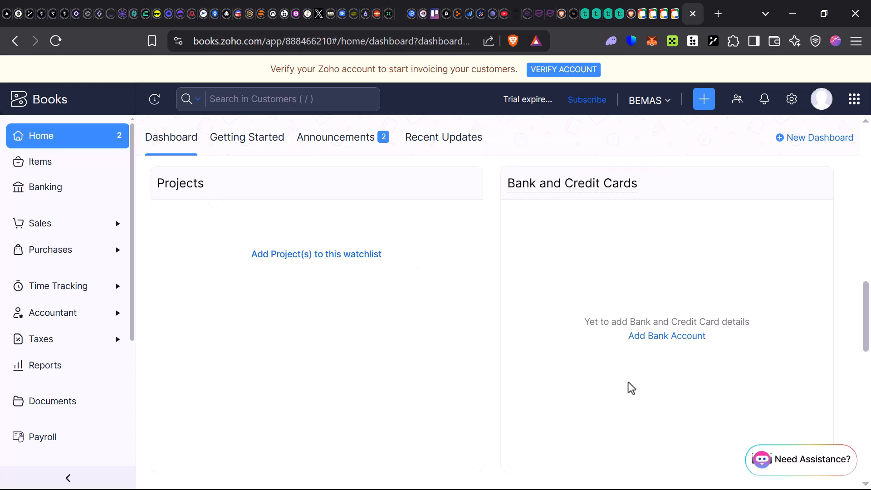
pyautogui.scroll(-4, 475, 333)
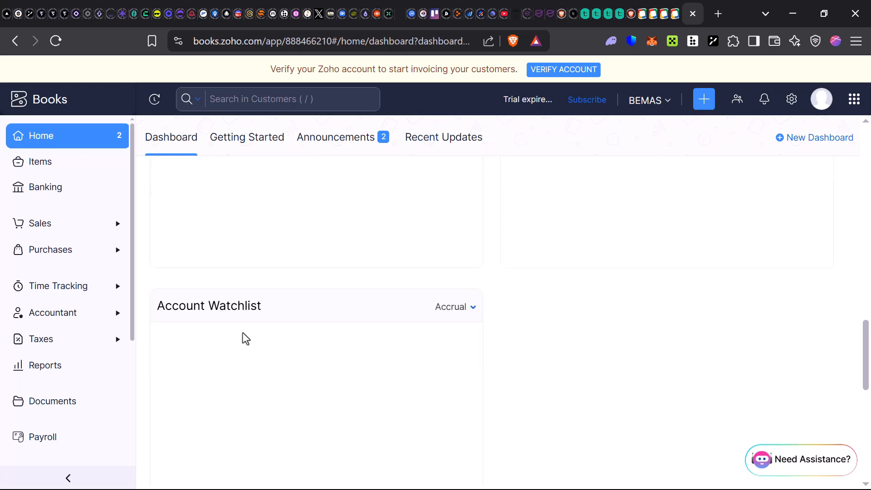
pyautogui.scroll(-1, 246, 339)
pyautogui.scroll(-6, 275, 258)
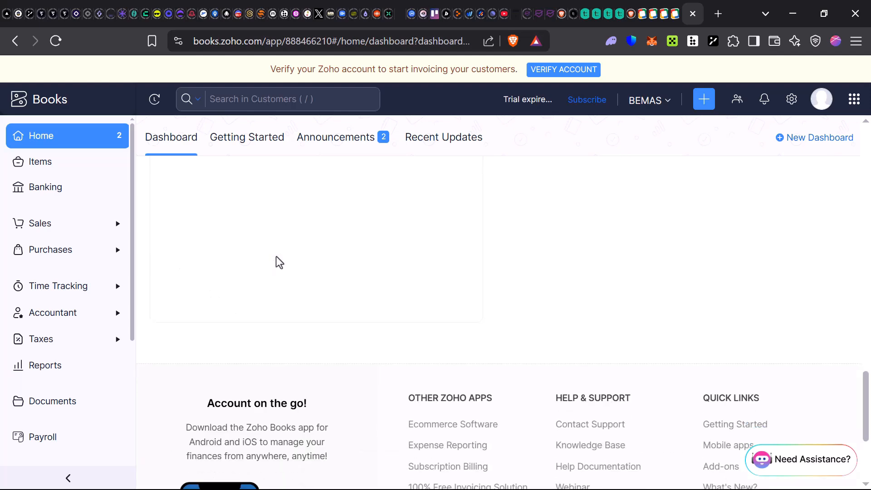
# Leave the dashboard overview and open the Getting Started page.
pyautogui.scroll(15, 377, 291)
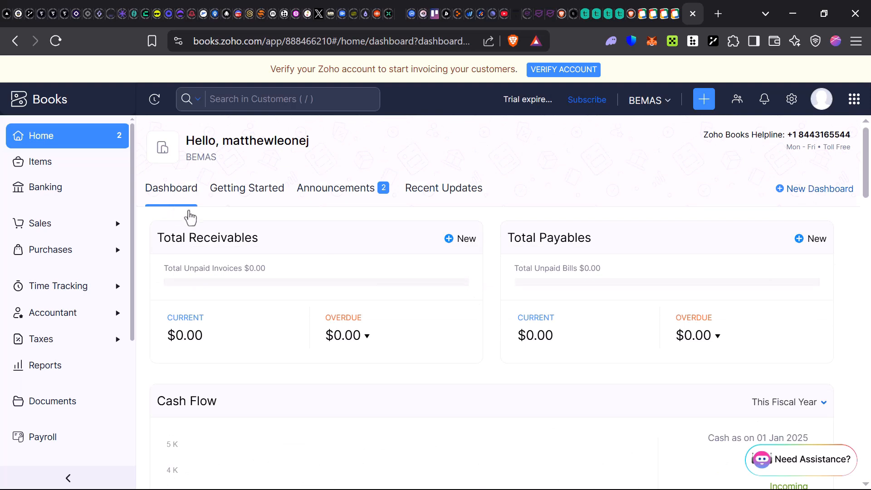
pyautogui.click(229, 196)
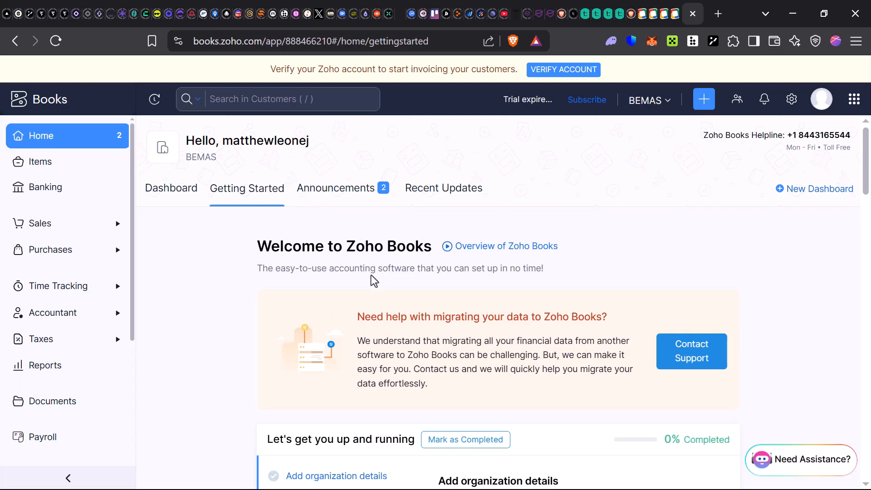
# Examine the Getting Started page's setup checklist, feature configuration cards and other advanced features.
pyautogui.scroll(-5, 371, 274)
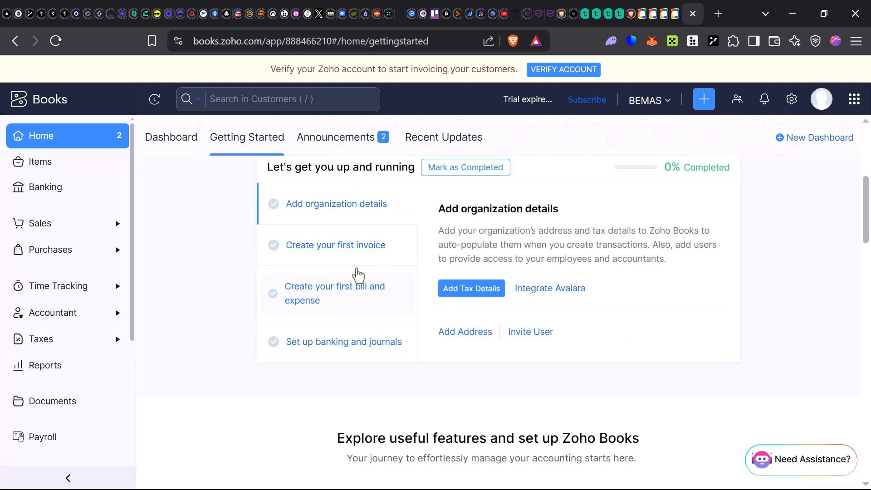
pyautogui.scroll(3, 356, 274)
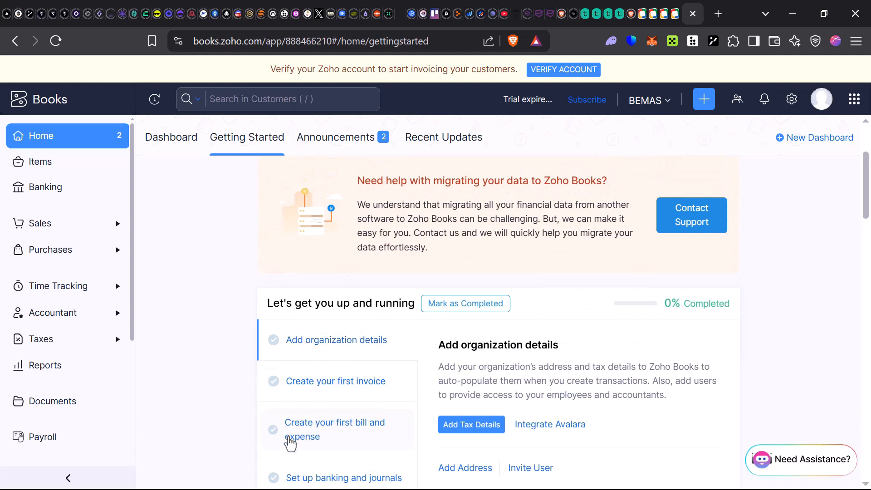
pyautogui.scroll(-2, 354, 425)
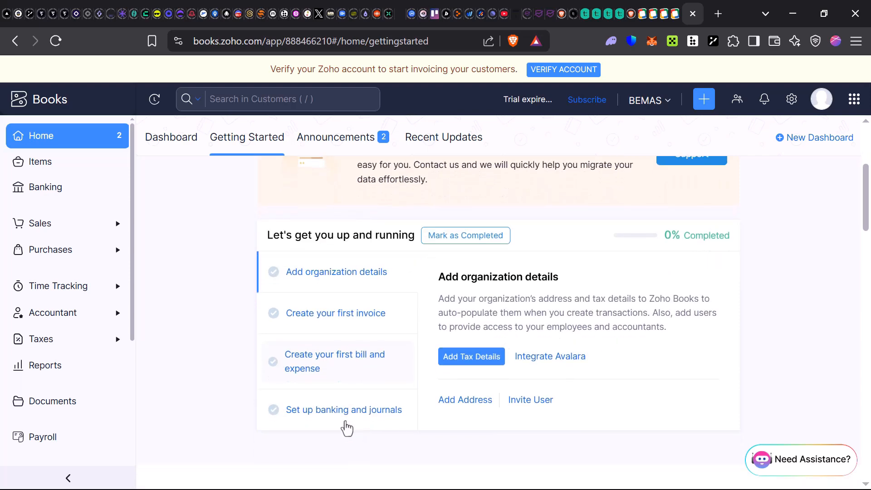
pyautogui.scroll(-5, 391, 420)
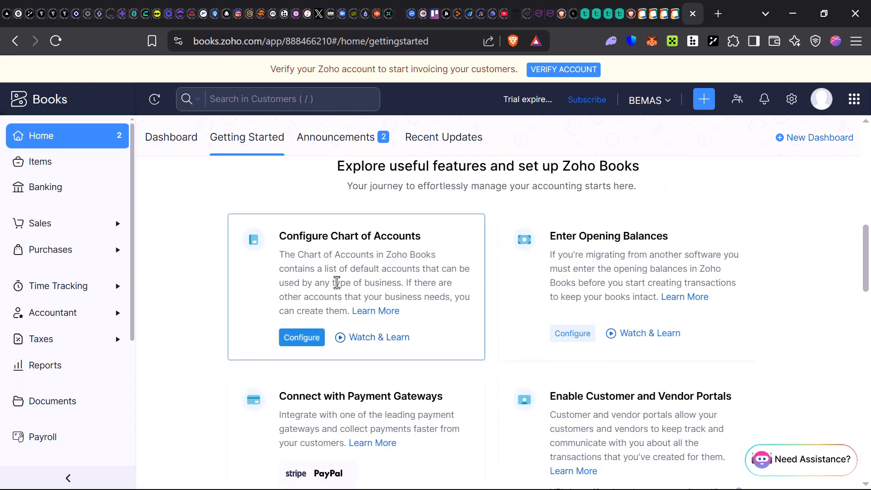
pyautogui.scroll(2, 423, 237)
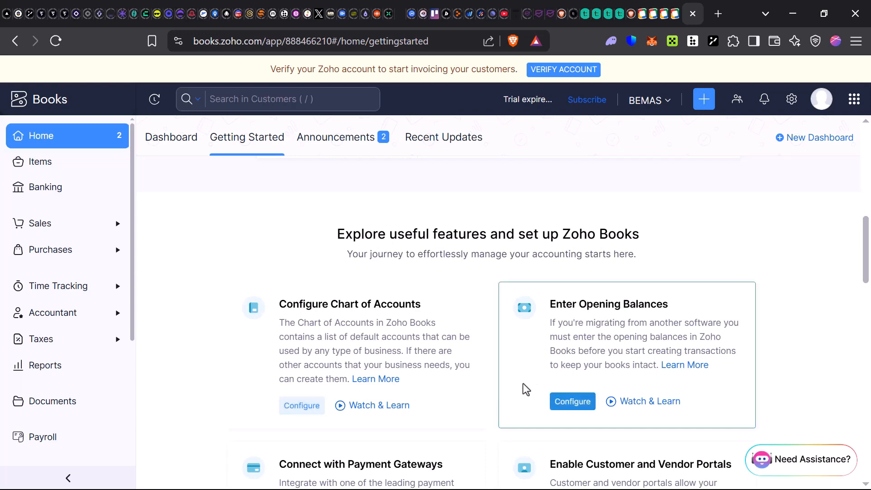
pyautogui.scroll(-4, 521, 390)
pyautogui.scroll(-5, 668, 402)
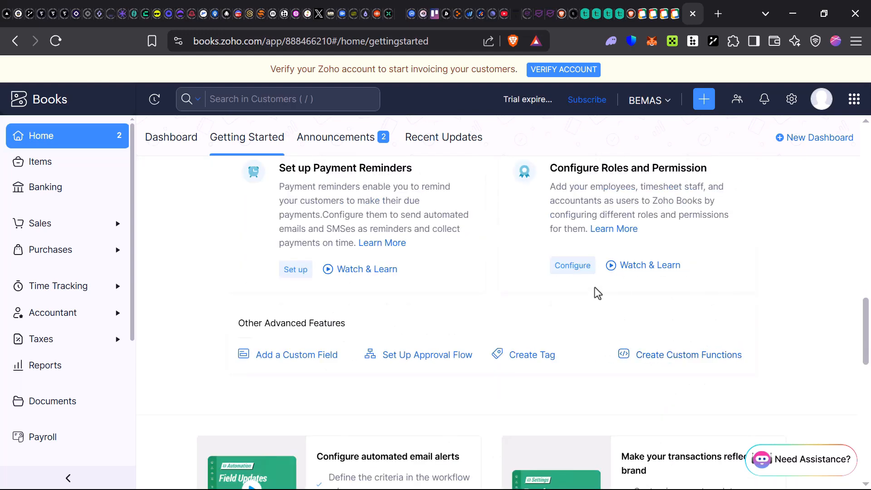
pyautogui.scroll(3, 595, 292)
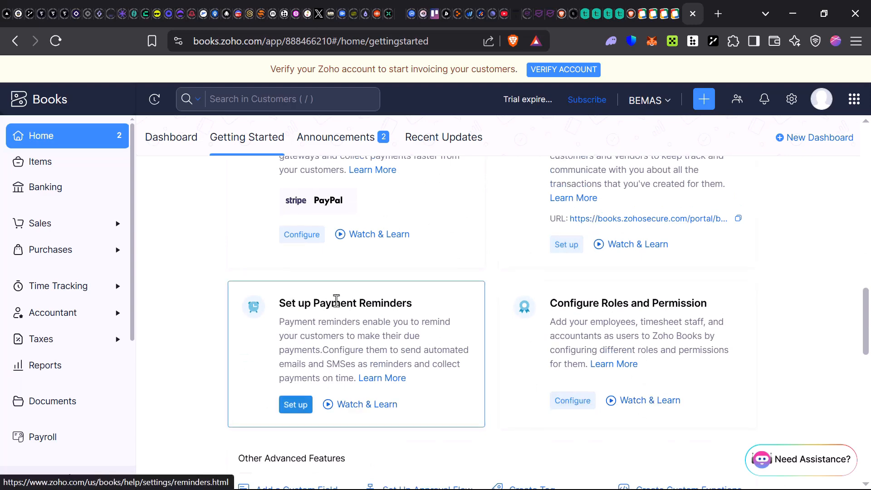
pyautogui.scroll(-5, 335, 299)
pyautogui.scroll(4, 337, 301)
pyautogui.scroll(10, 338, 297)
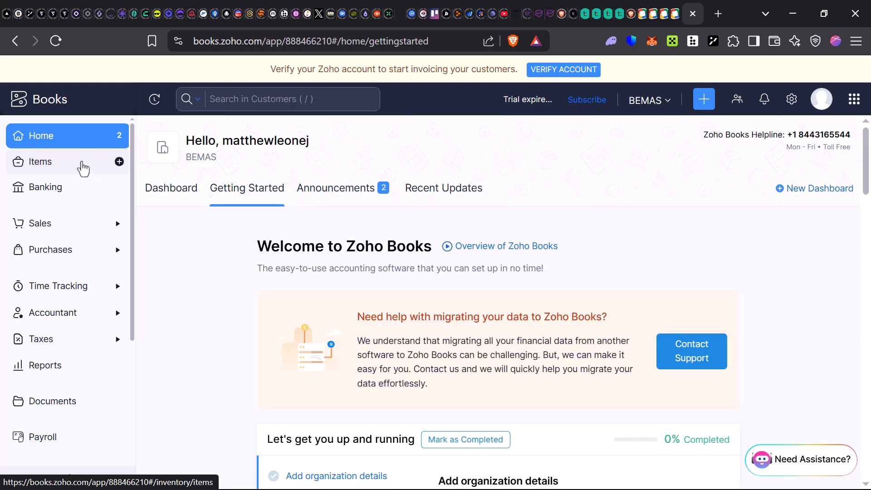
# Open the Items section and start a new item of type Goods named Pastries.
pyautogui.click(33, 172)
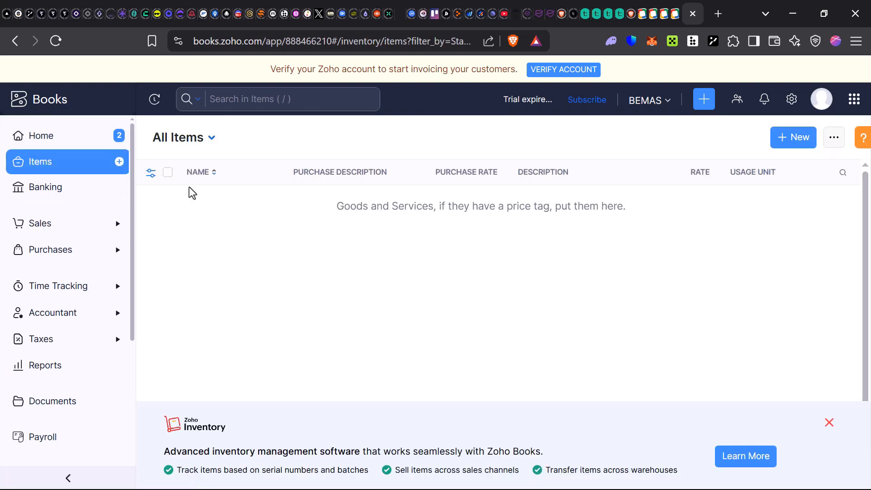
pyautogui.moveTo(470, 208); pyautogui.dragTo(655, 210)
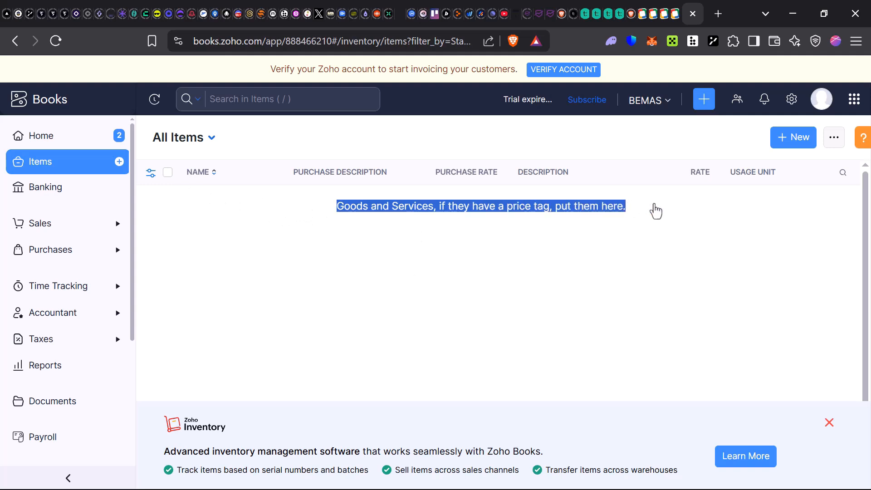
pyautogui.click(537, 306)
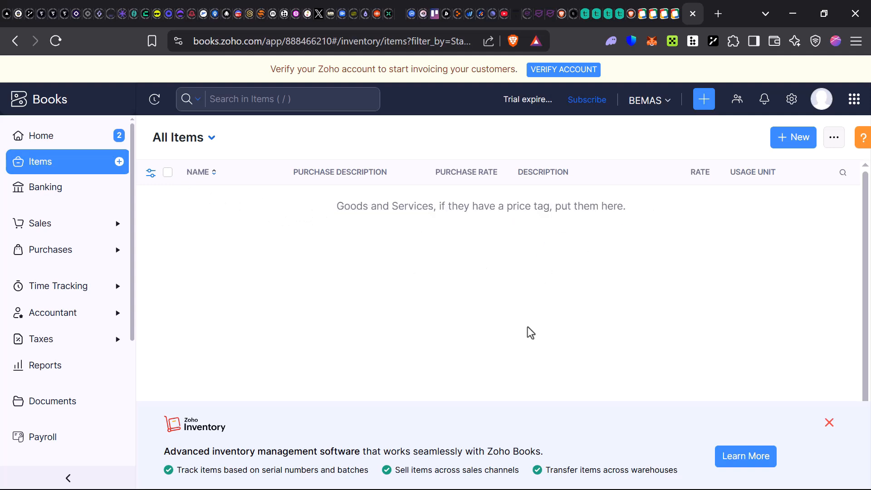
pyautogui.click(793, 141)
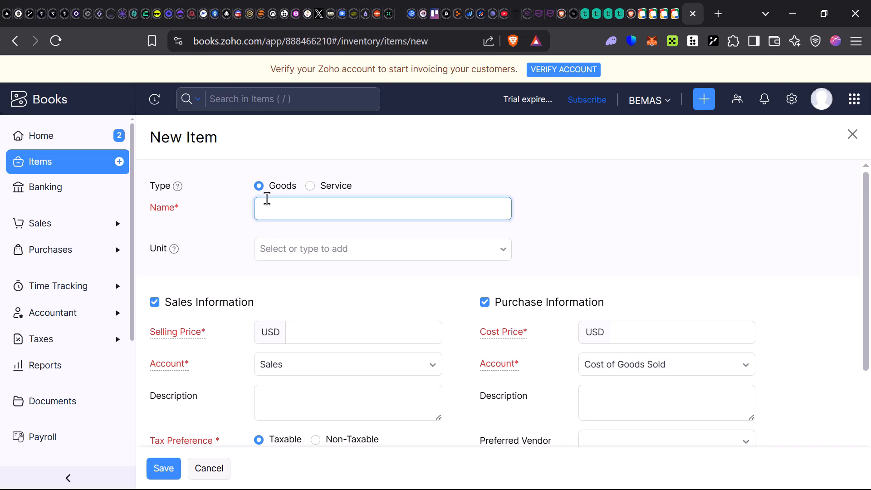
pyautogui.click(310, 186)
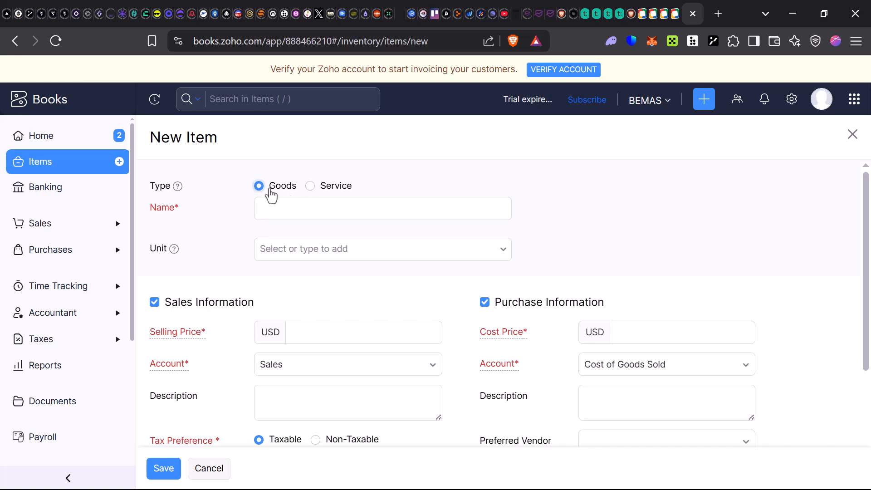
pyautogui.click(304, 213)
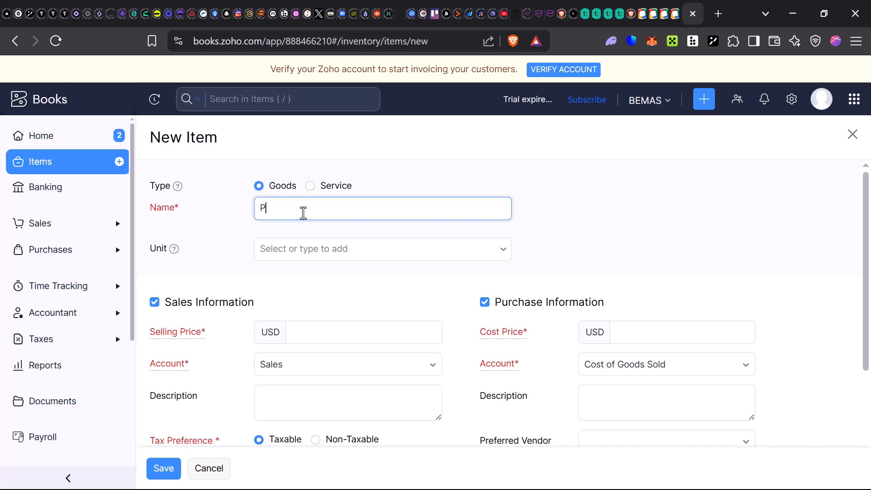
pyautogui.write('Pastries')
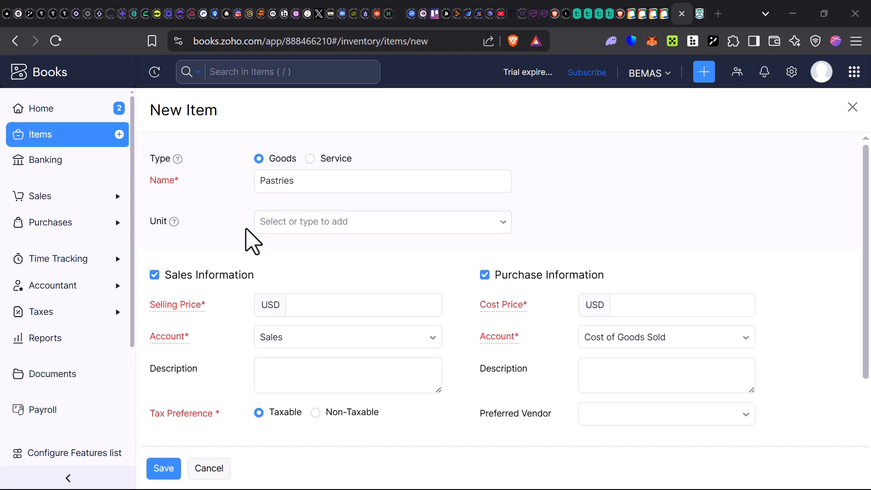
# Set the item's unit to kg, its selling price to 120 USD and its cost price to 130 USD.
pyautogui.click(284, 227)
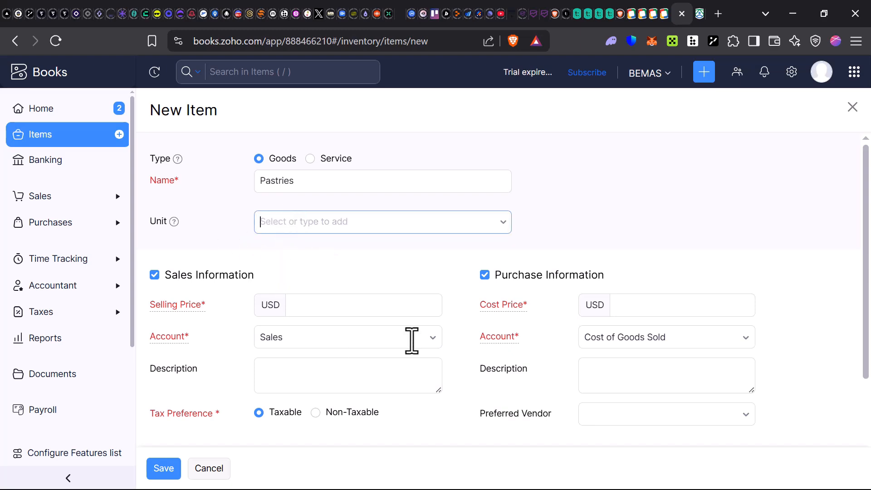
pyautogui.click(286, 225)
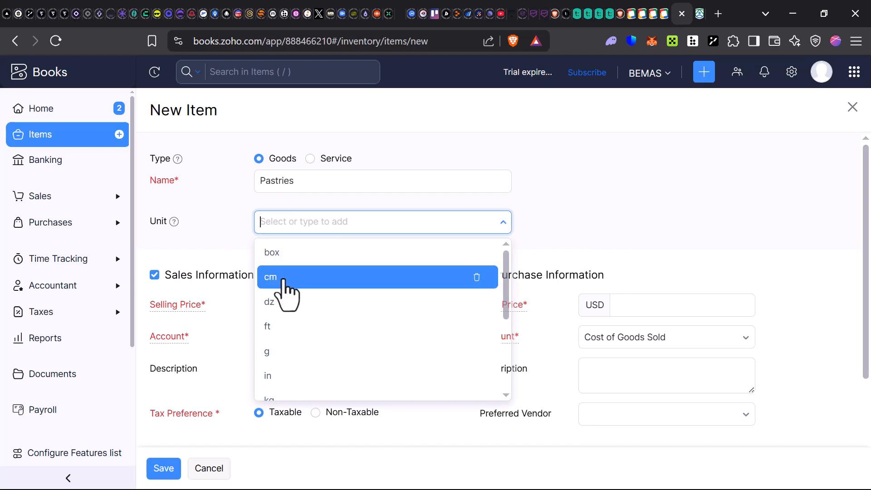
pyautogui.click(280, 387)
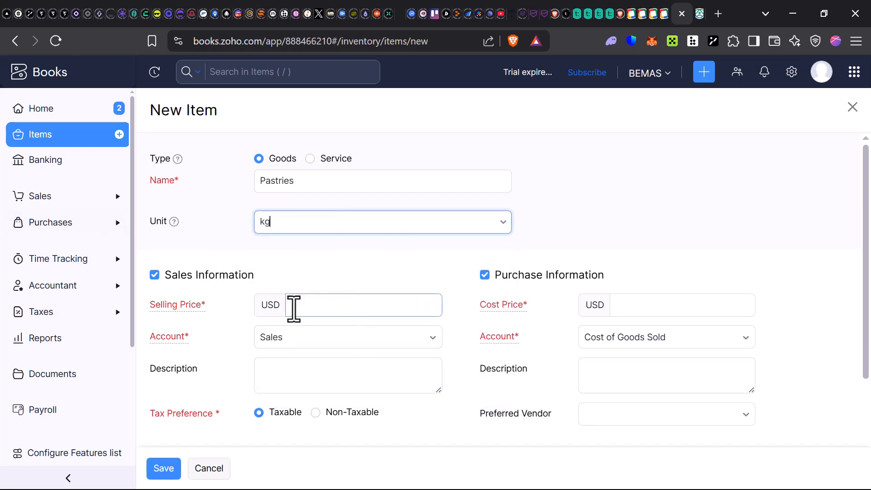
pyautogui.click(293, 306)
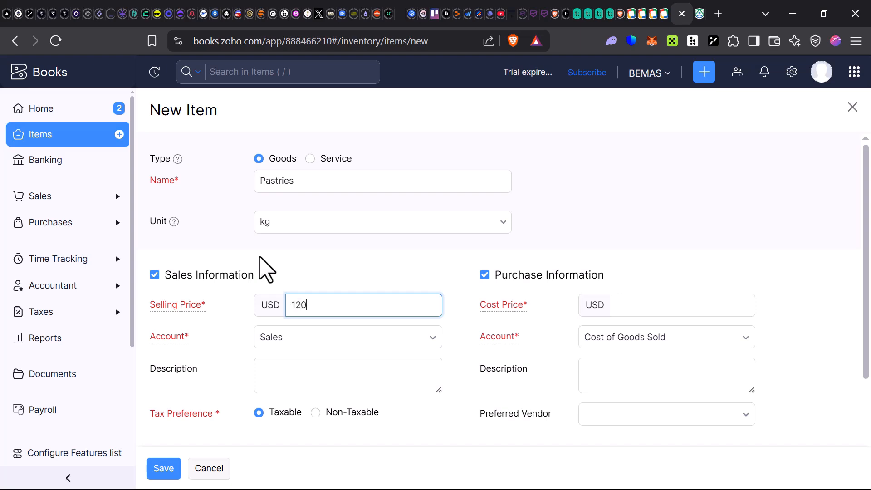
pyautogui.click(693, 317)
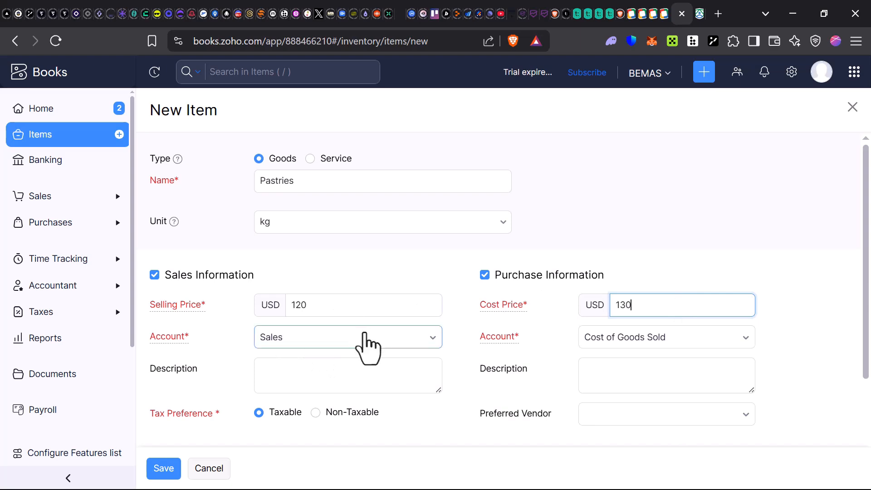
# Review the available sales and purchase accounts for the item without changing the selected ones.
pyautogui.click(363, 344)
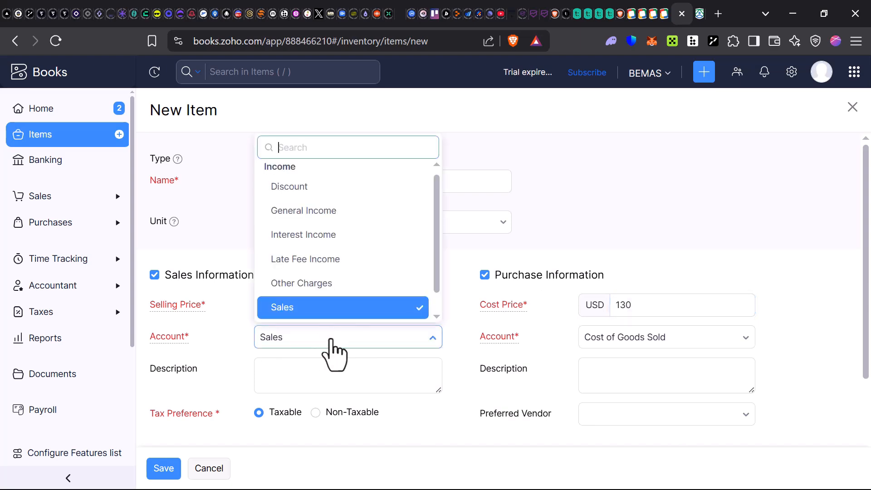
pyautogui.click(680, 342)
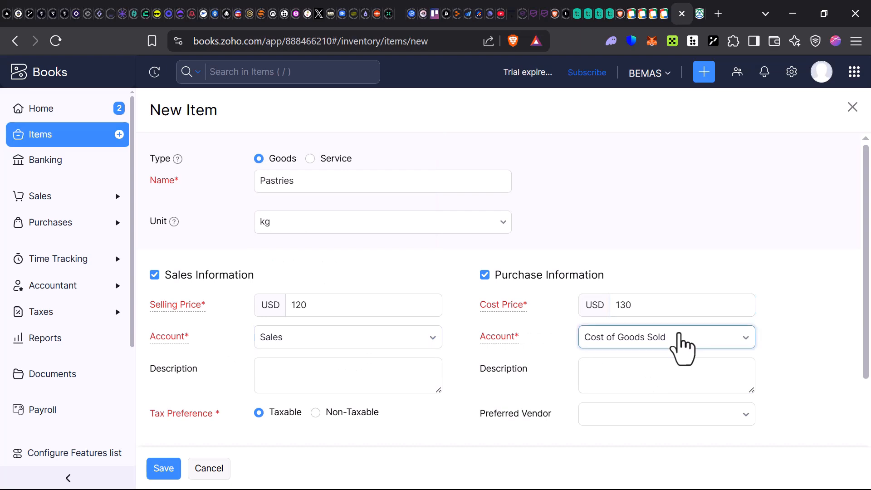
pyautogui.click(680, 341)
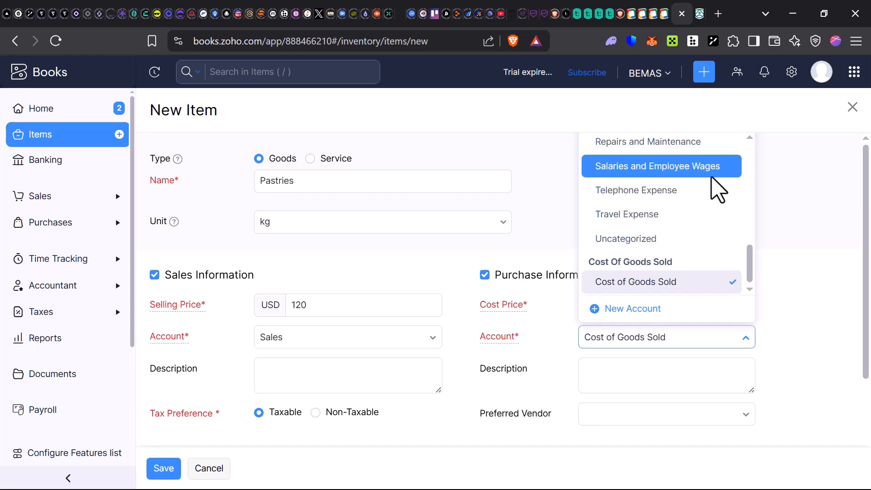
pyautogui.click(829, 276)
# Check the description and preferred vendor fields, leave them empty, and save the Pastries item.
pyautogui.click(694, 360)
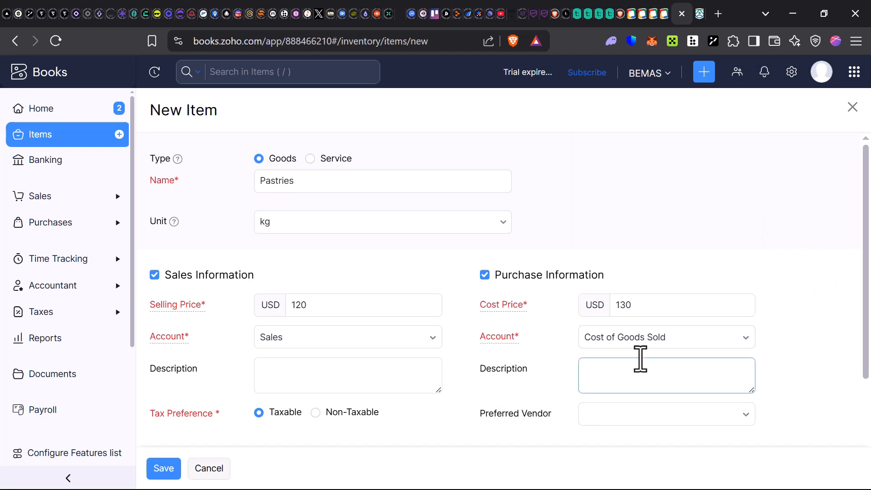
pyautogui.click(293, 384)
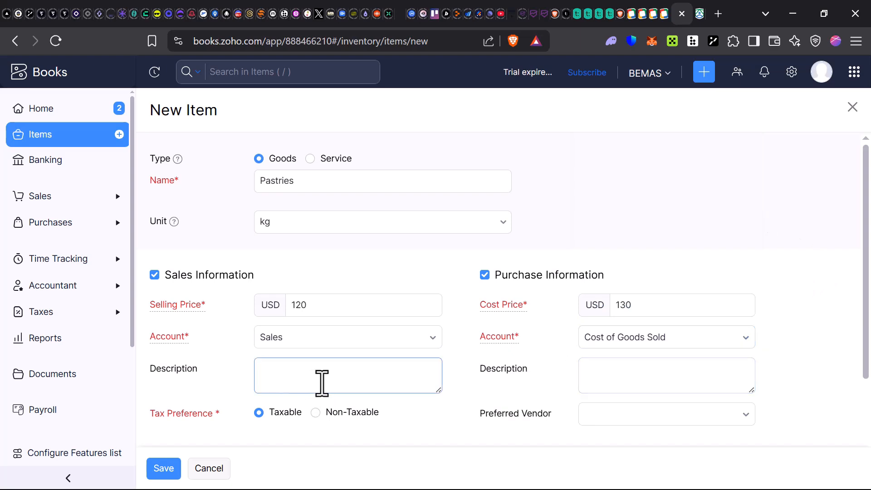
pyautogui.click(618, 377)
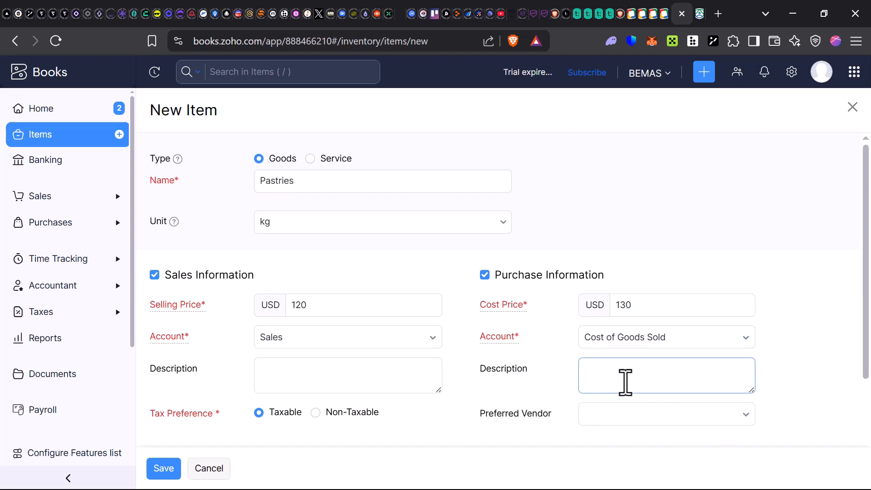
pyautogui.click(631, 417)
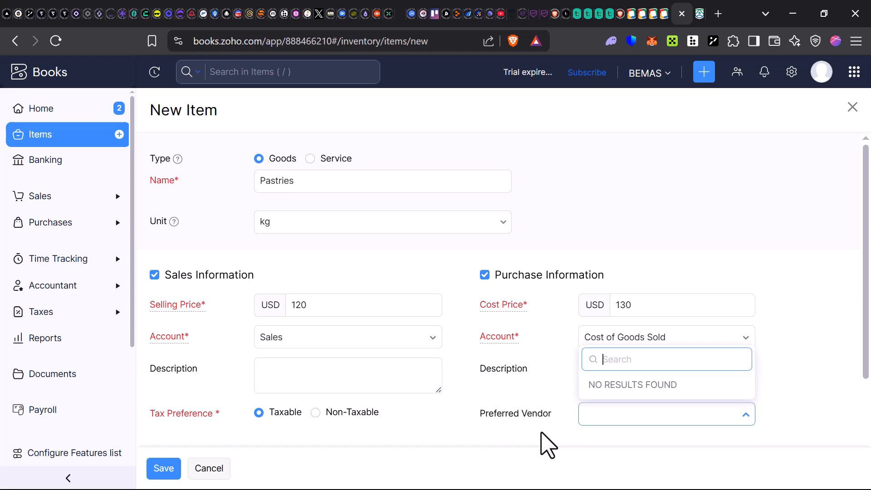
pyautogui.scroll(-3, 398, 223)
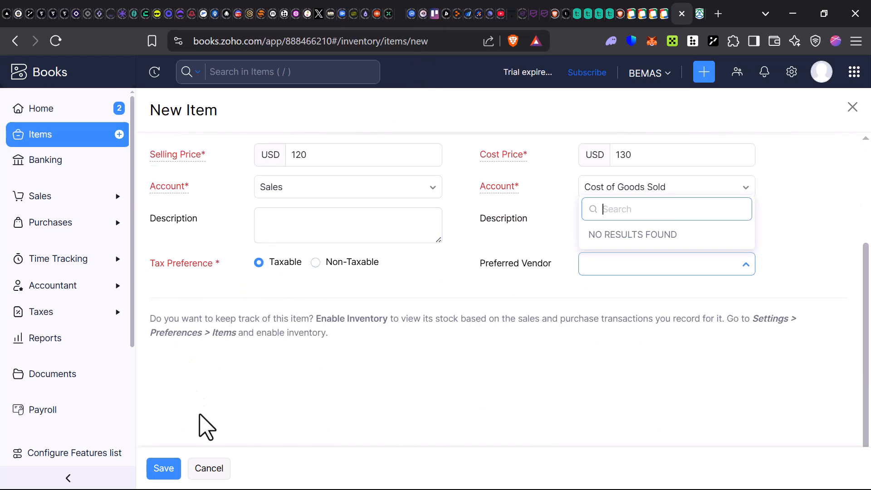
pyautogui.scroll(3, 209, 393)
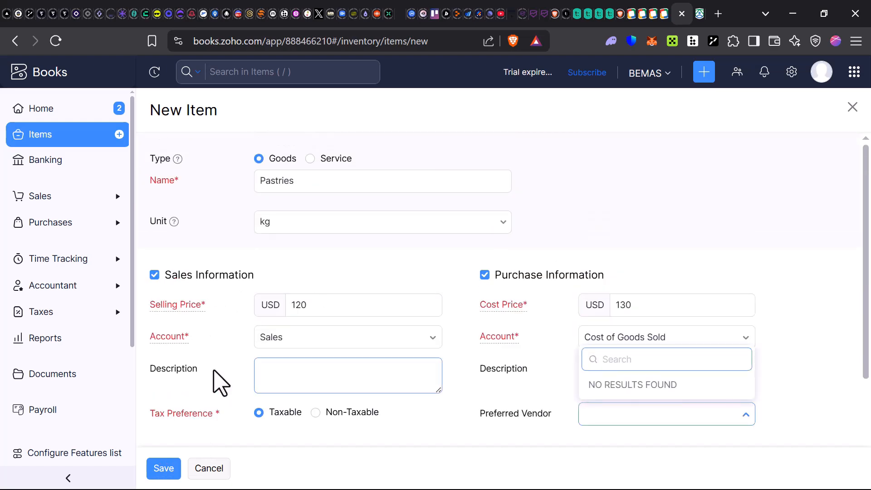
pyautogui.click(164, 468)
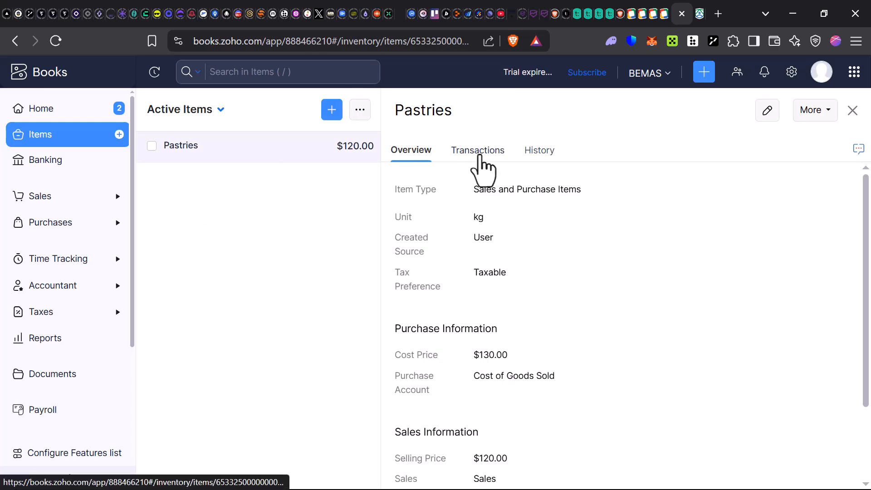
# Review the Pastries item's transactions and history, and return to its overview.
pyautogui.click(481, 155)
pyautogui.click(482, 159)
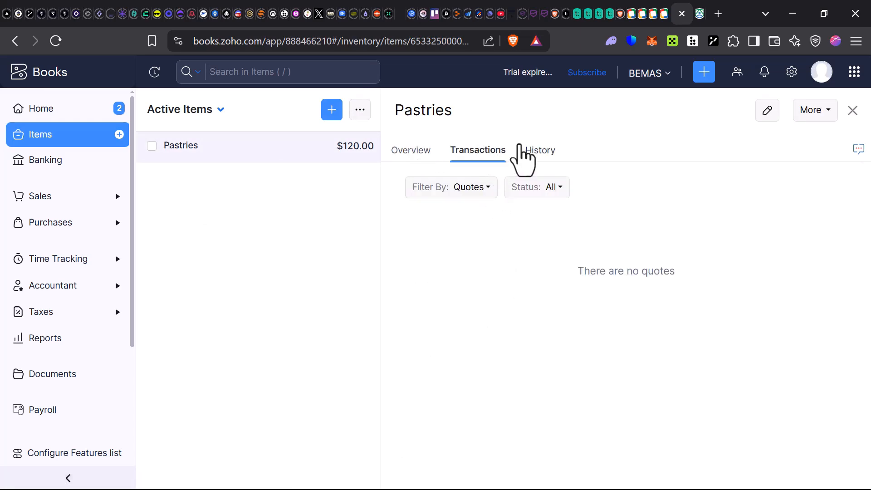
pyautogui.click(538, 154)
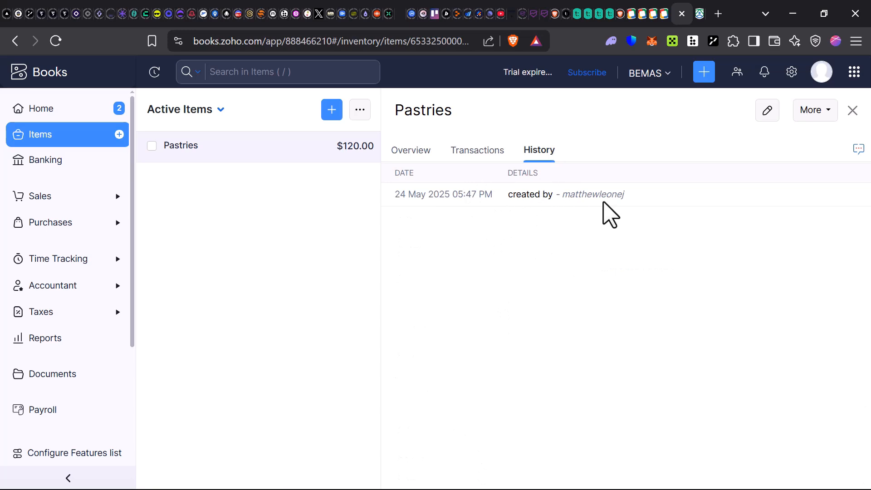
pyautogui.click(415, 152)
# Open the Banking section, read its introduction and bring up the options for connecting a bank or credit card.
pyautogui.click(15, 164)
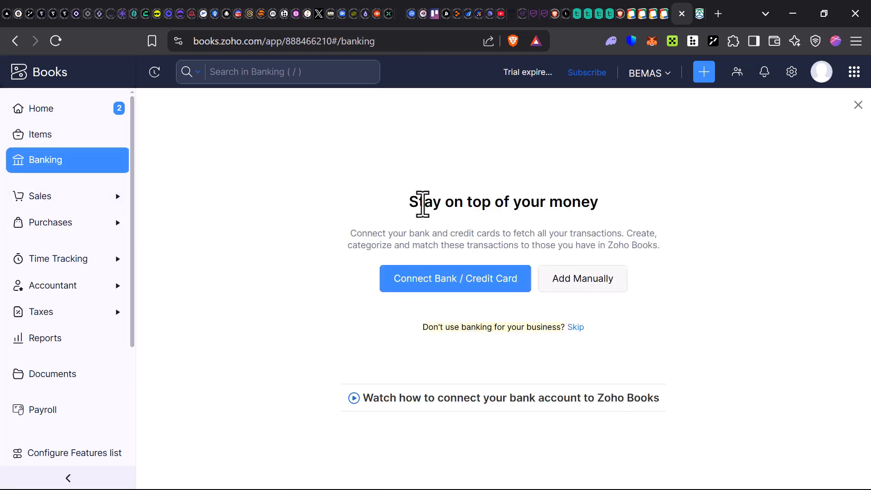
pyautogui.moveTo(409, 202); pyautogui.dragTo(722, 201)
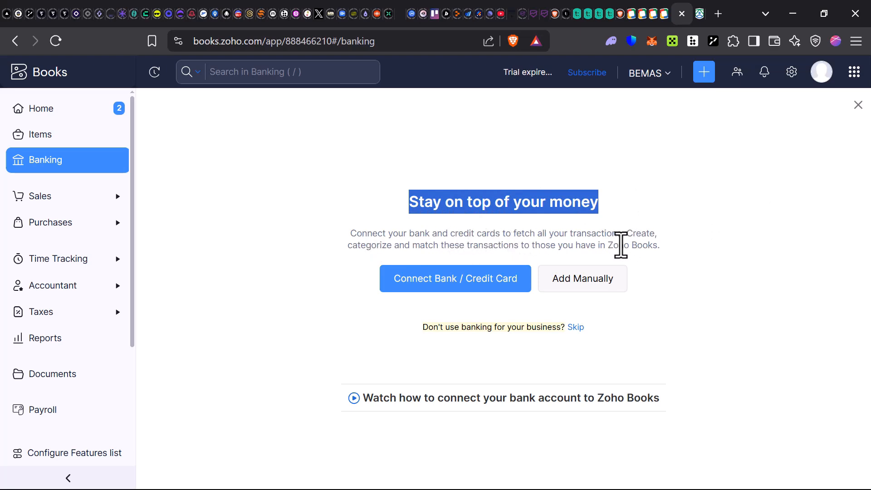
pyautogui.click(442, 285)
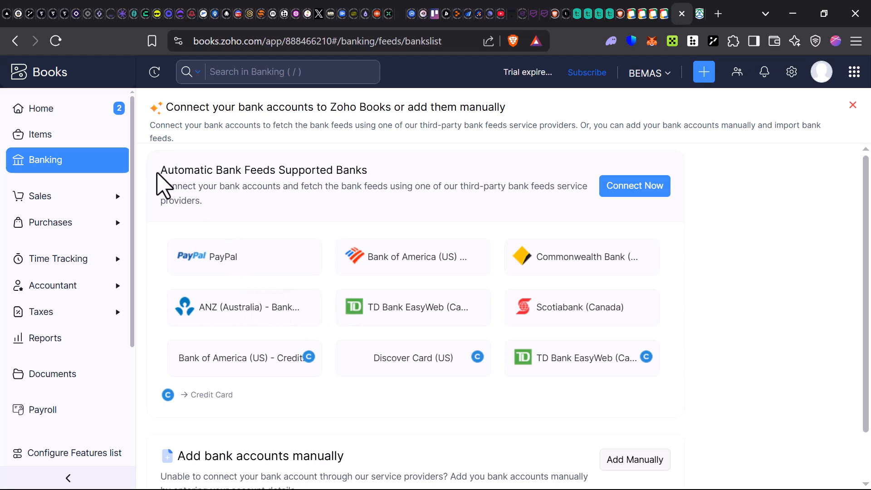
# Explore the automatic bank feed connection, agreeing to the Plaid terms and switching the provider to Yodlee, and close it without connecting a bank.
pyautogui.moveTo(161, 171); pyautogui.dragTo(381, 175)
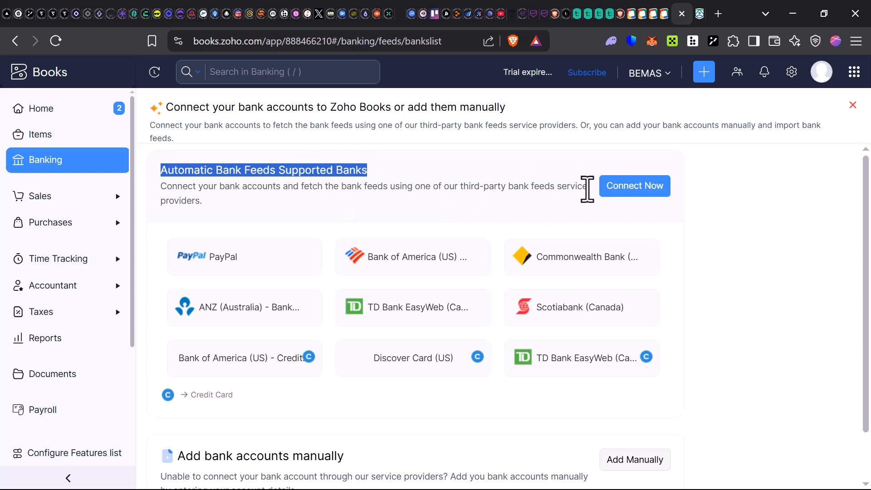
pyautogui.click(601, 191)
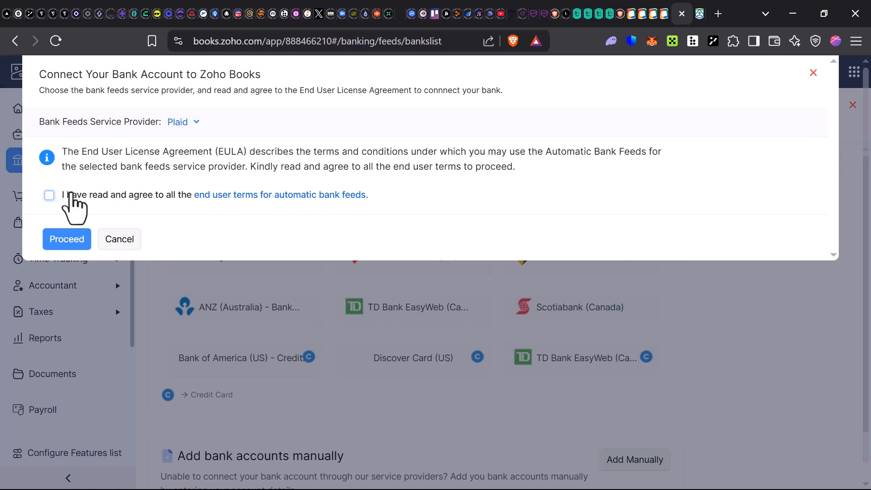
pyautogui.click(49, 196)
pyautogui.click(70, 246)
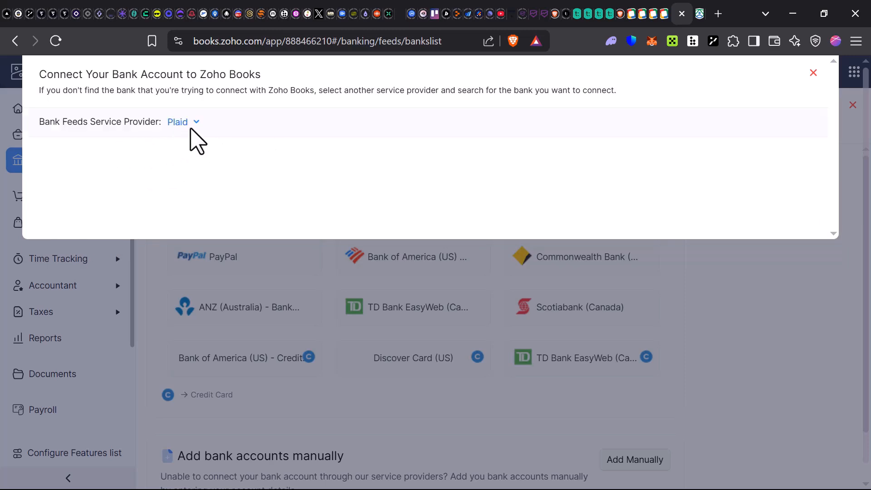
pyautogui.click(178, 122)
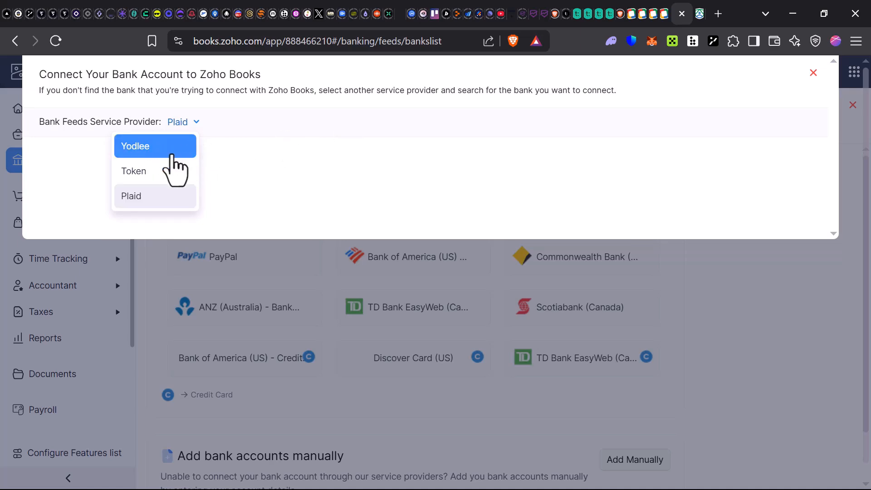
pyautogui.click(180, 150)
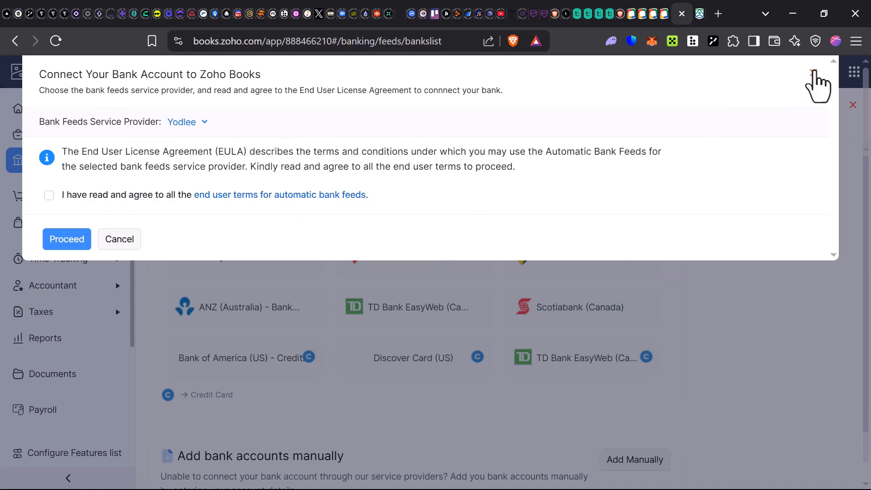
pyautogui.click(814, 73)
# Review the option for adding bank accounts manually.
pyautogui.scroll(-2, 184, 402)
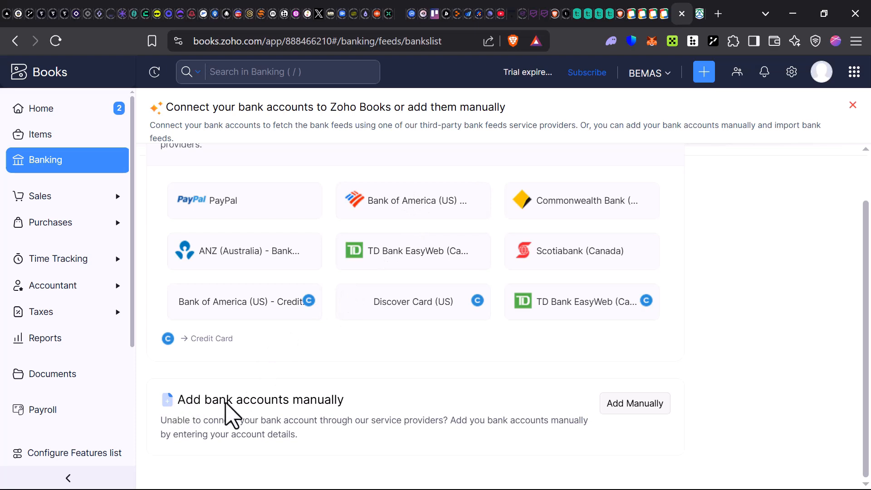
pyautogui.moveTo(178, 401); pyautogui.dragTo(413, 399)
pyautogui.click(171, 437)
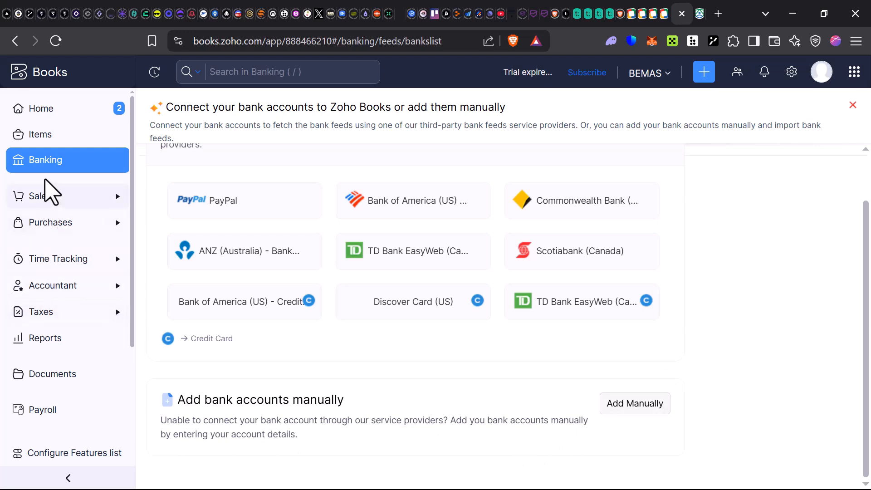
# Start a new customer record in the Sales section and set the customer type to Individual.
pyautogui.click(64, 194)
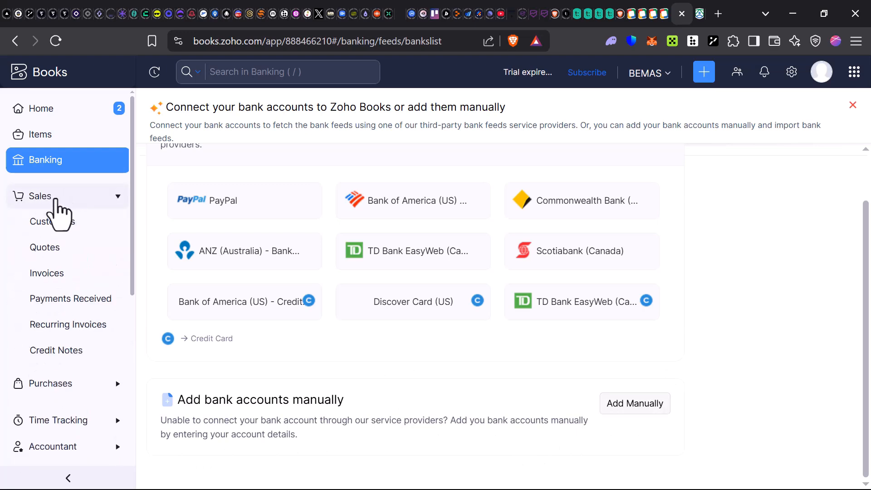
pyautogui.click(42, 225)
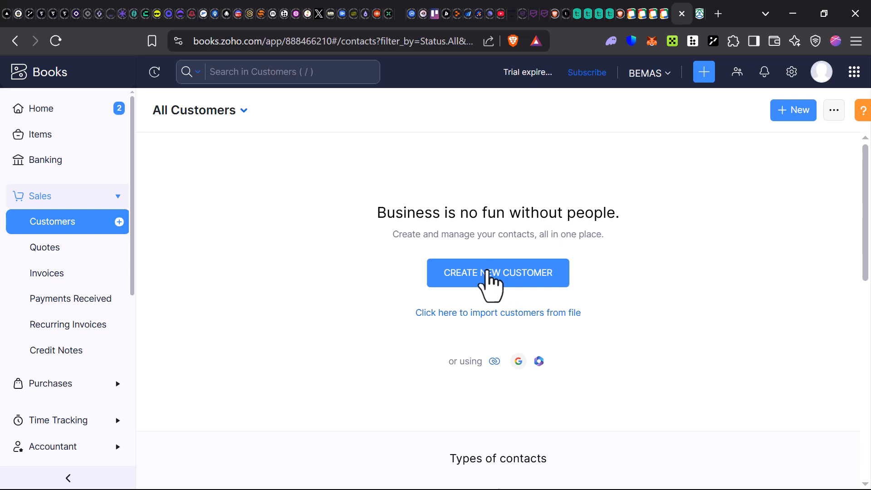
pyautogui.click(490, 283)
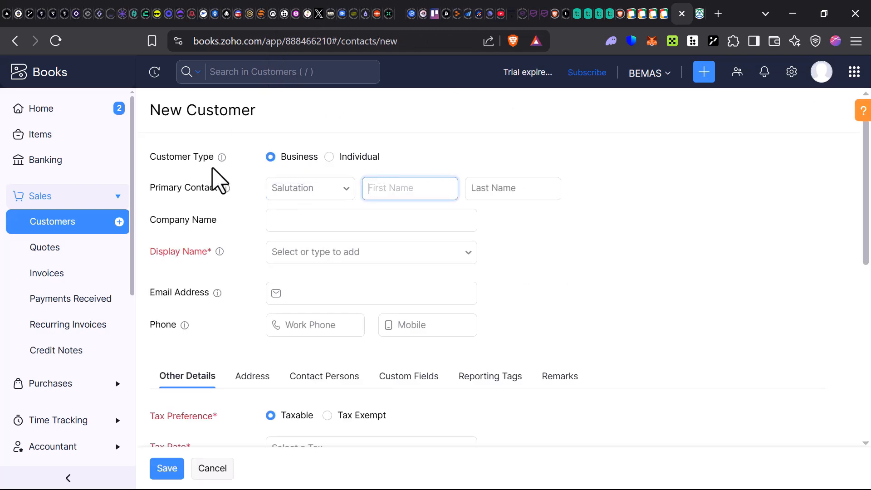
pyautogui.click(330, 157)
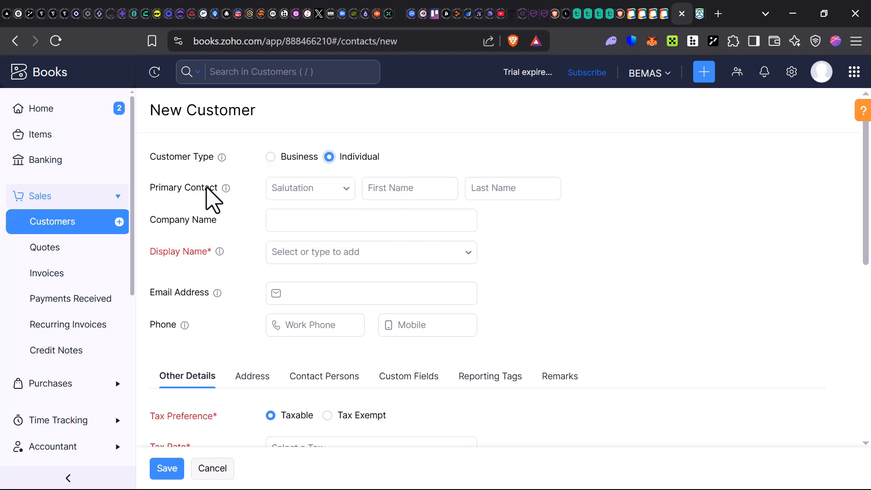
# Set the primary contact's salutation to Mr. and enter the customer's first and last name.
pyautogui.click(301, 188)
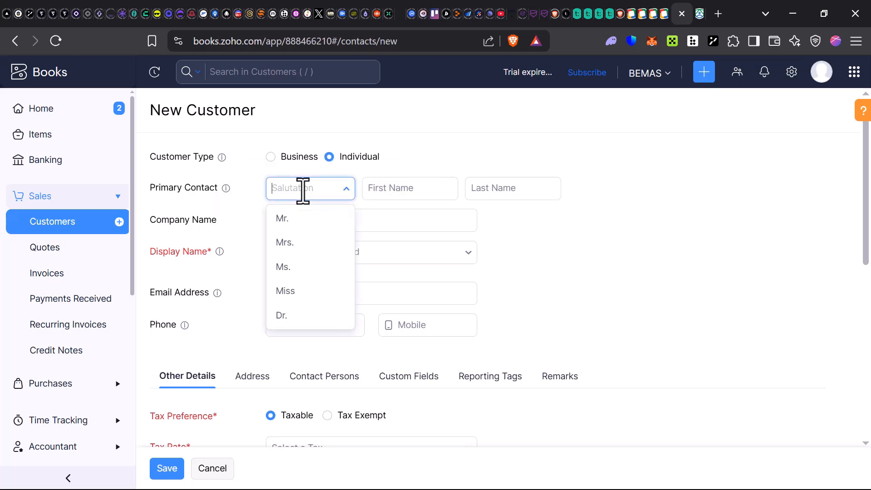
pyautogui.click(289, 219)
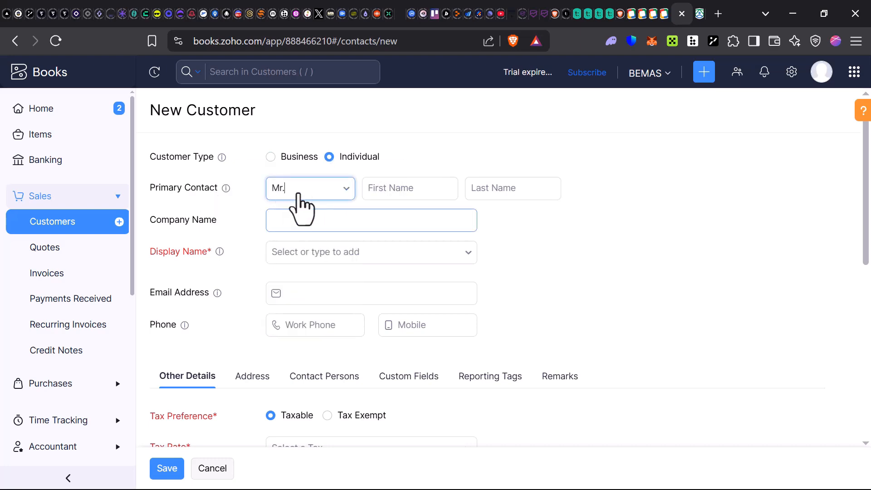
pyautogui.click(380, 188)
pyautogui.write('Trump')
pyautogui.press('Tab')
pyautogui.write('Donalds')
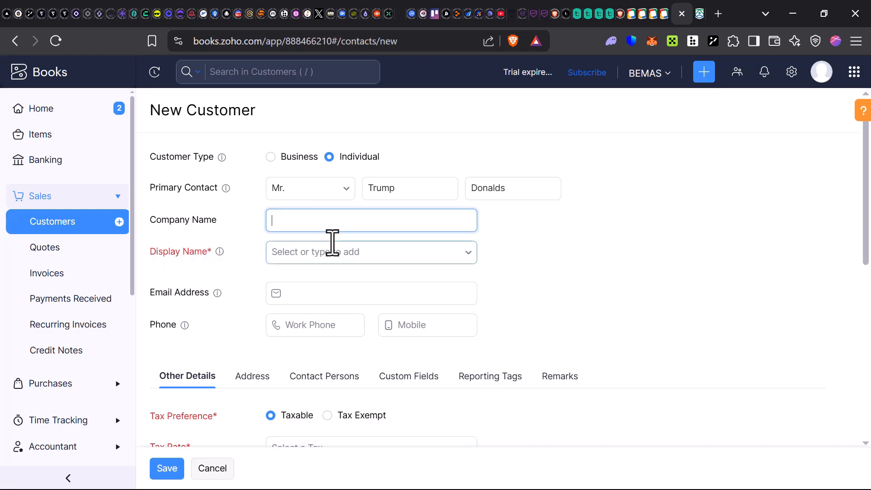
# Use the full name with its salutation as the display name and fill in the customer's e-mail address.
pyautogui.click(334, 253)
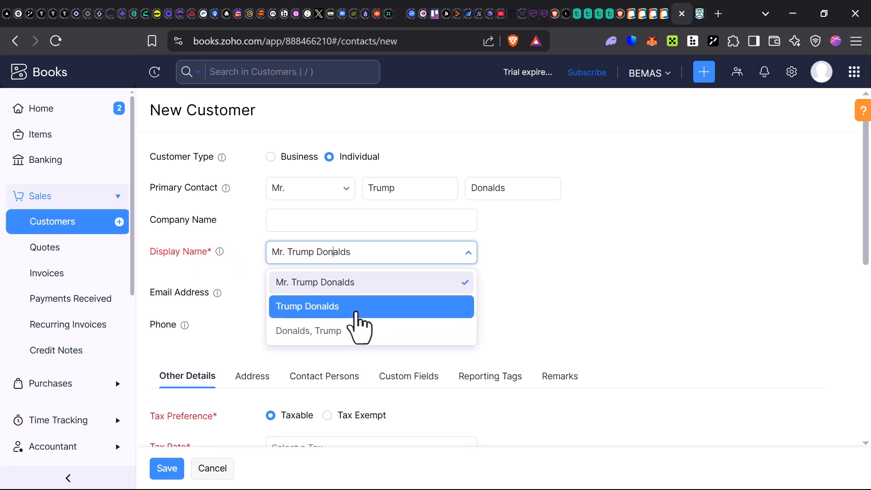
pyautogui.click(366, 306)
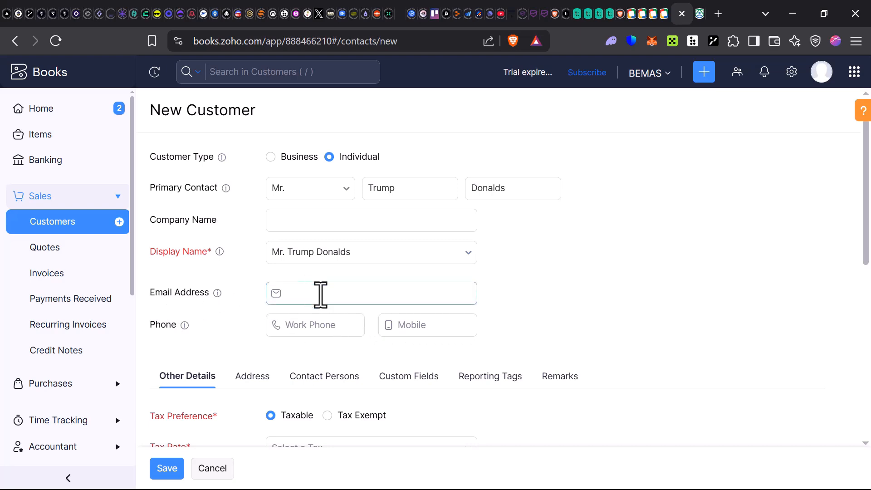
pyautogui.click(321, 294)
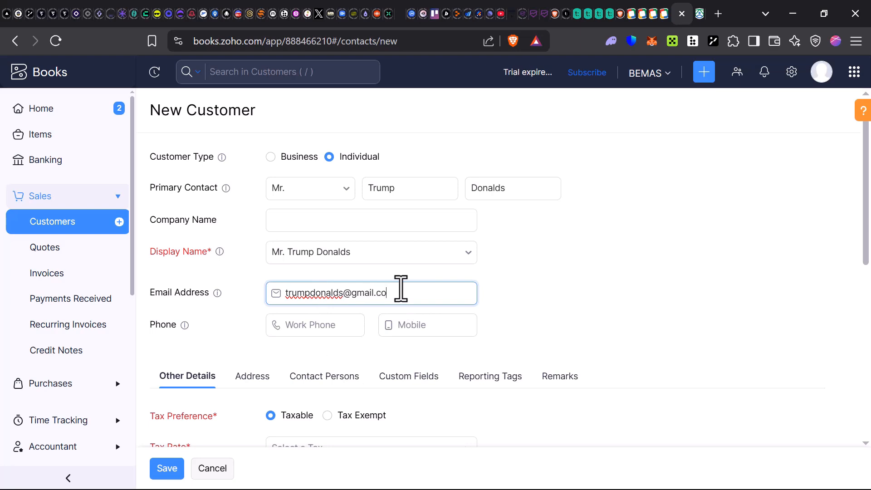
pyautogui.write('m')
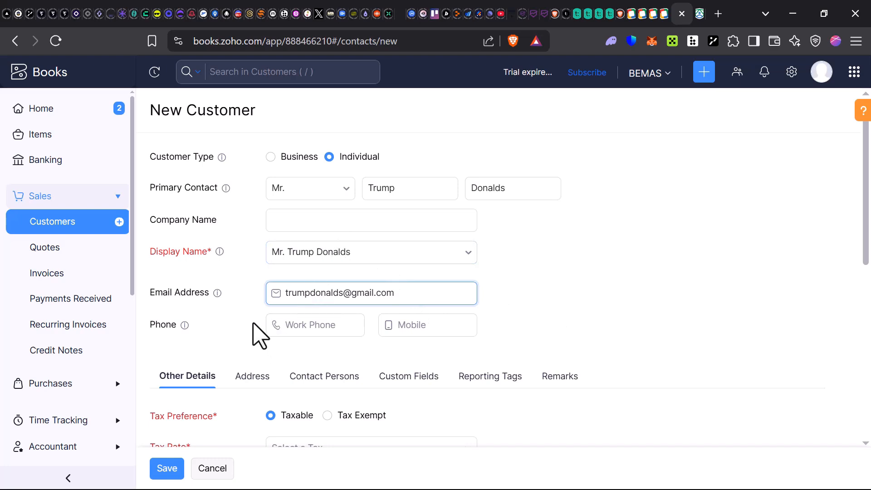
# Create a new tax named Rich people Tax with a 5% rate and Usaid as the tax authority.
pyautogui.scroll(-4, 256, 334)
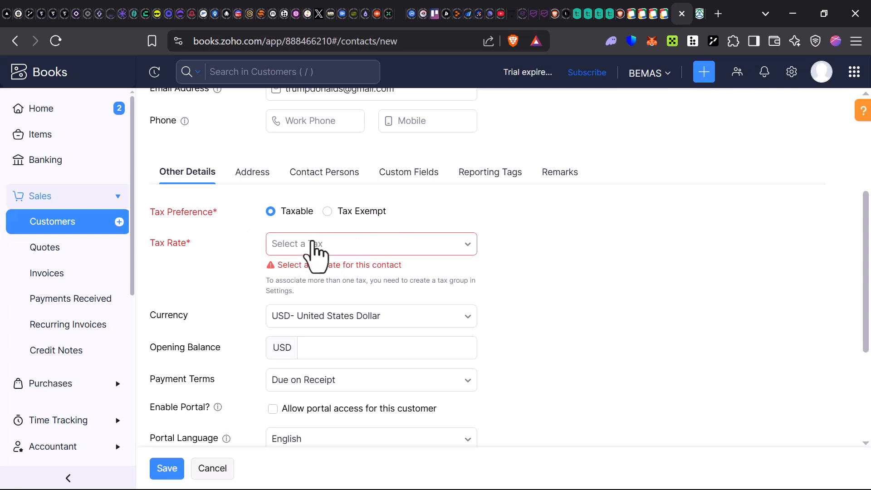
pyautogui.click(325, 245)
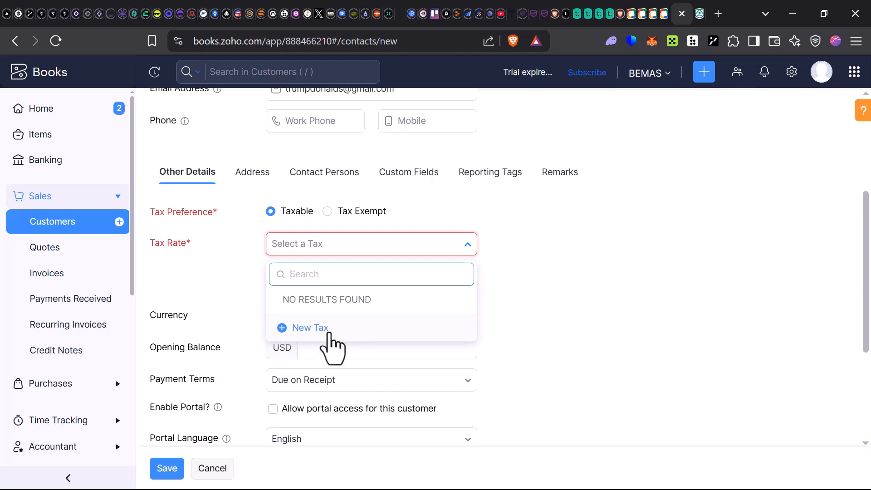
pyautogui.click(312, 329)
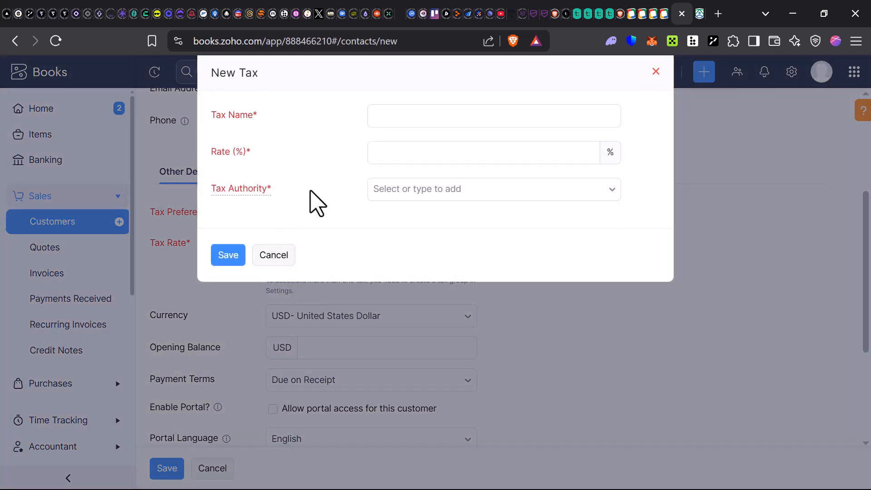
pyautogui.click(387, 117)
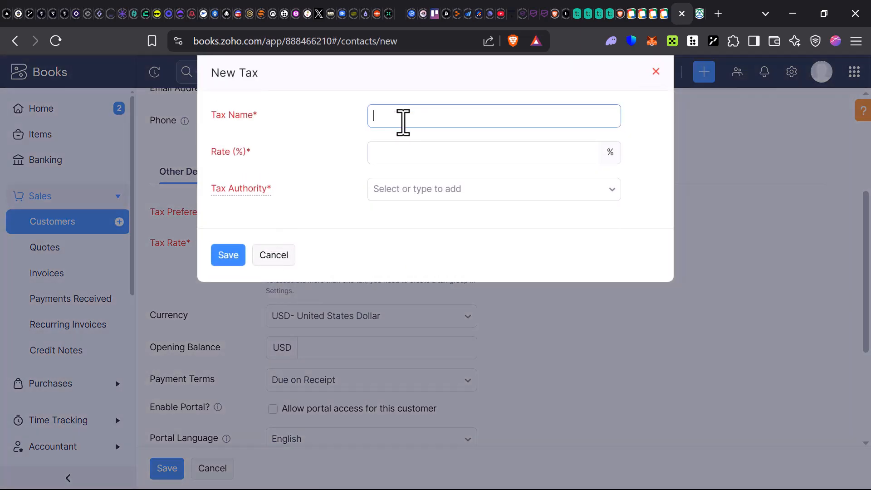
pyautogui.write('Rich people Tax')
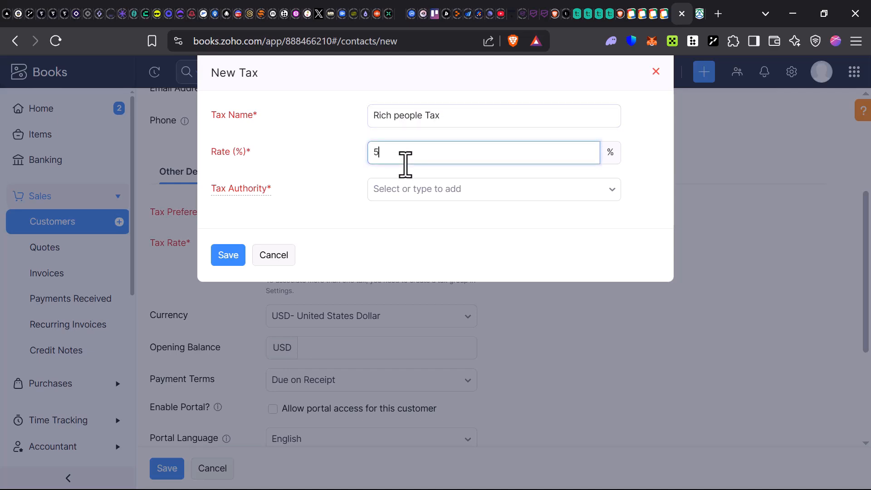
pyautogui.click(415, 191)
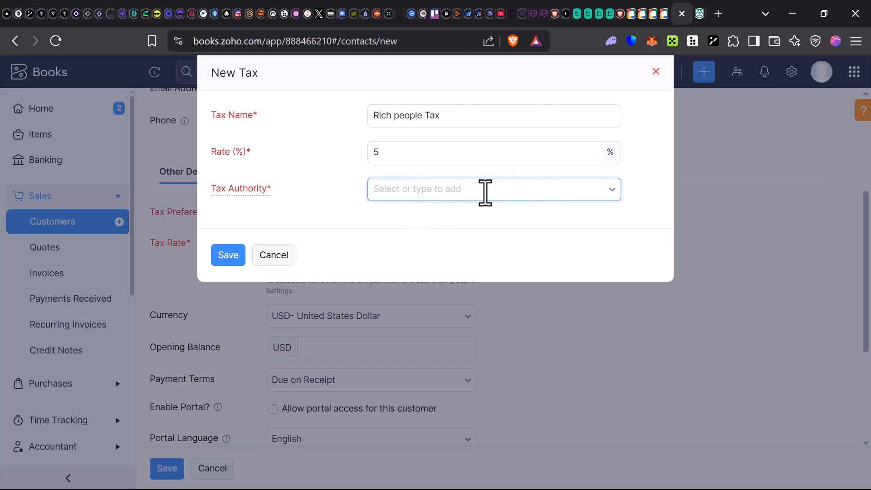
pyautogui.write('Usaid')
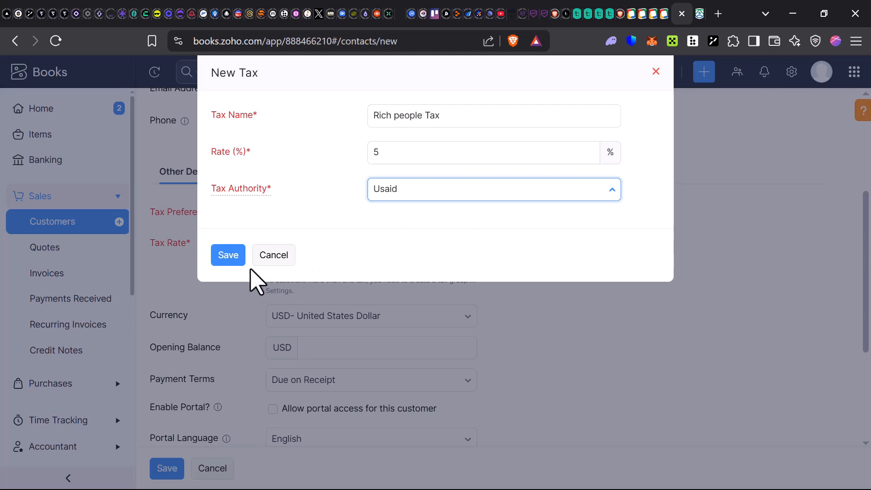
pyautogui.click(224, 256)
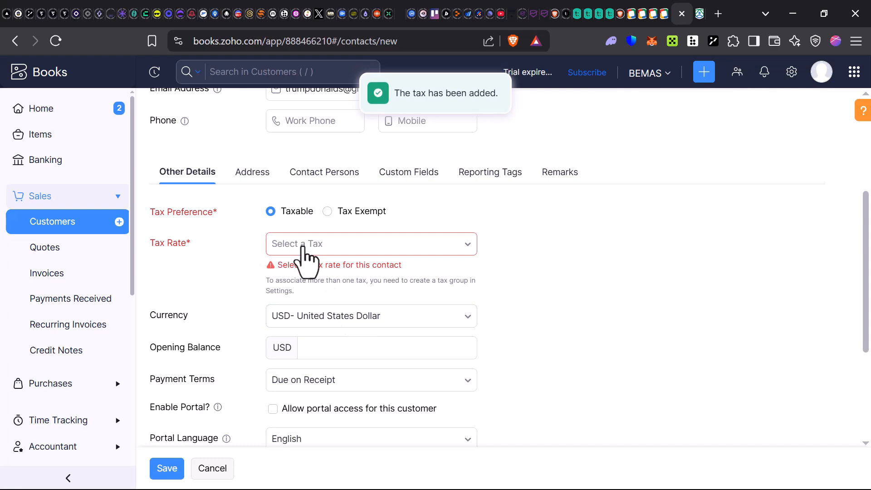
# Assign Rich people Tax [5%] as the customer's tax rate and set the currency to EUR- Euro.
pyautogui.click(300, 245)
pyautogui.click(305, 323)
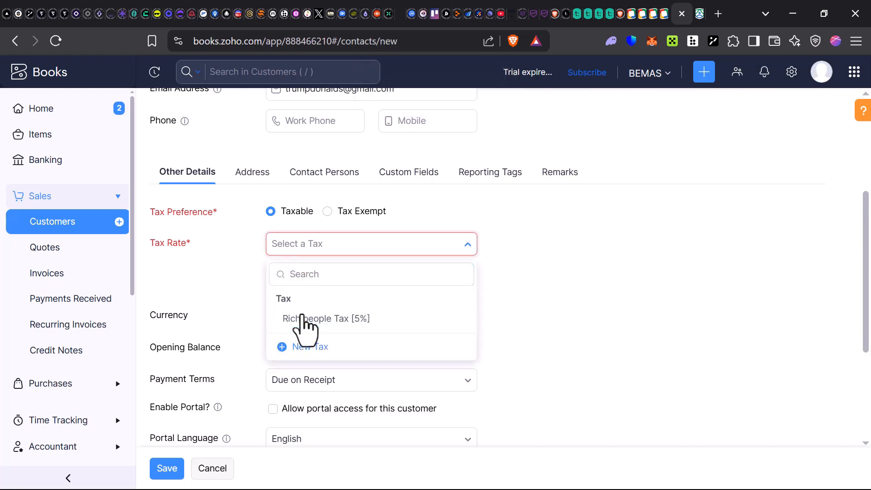
pyautogui.scroll(-2, 290, 311)
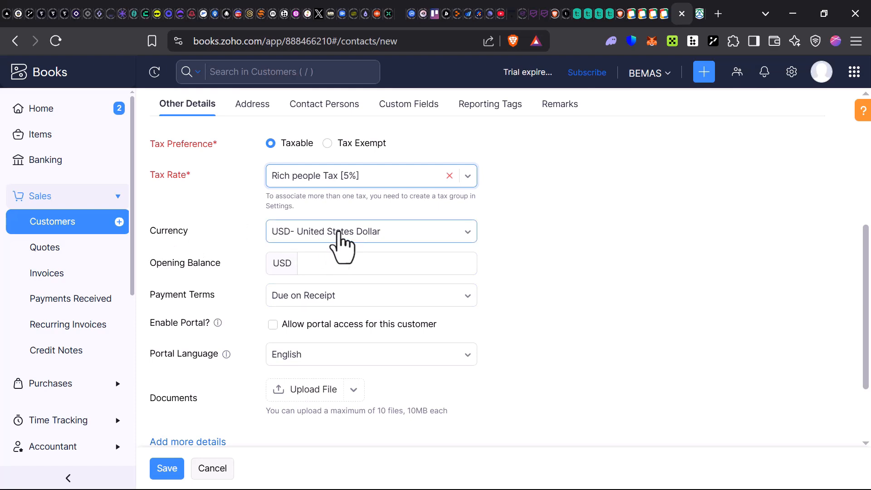
pyautogui.click(291, 234)
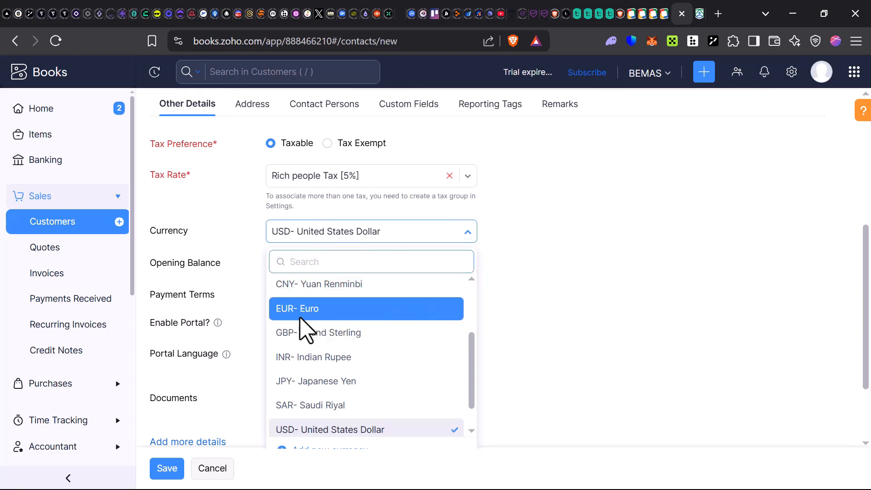
pyautogui.click(377, 312)
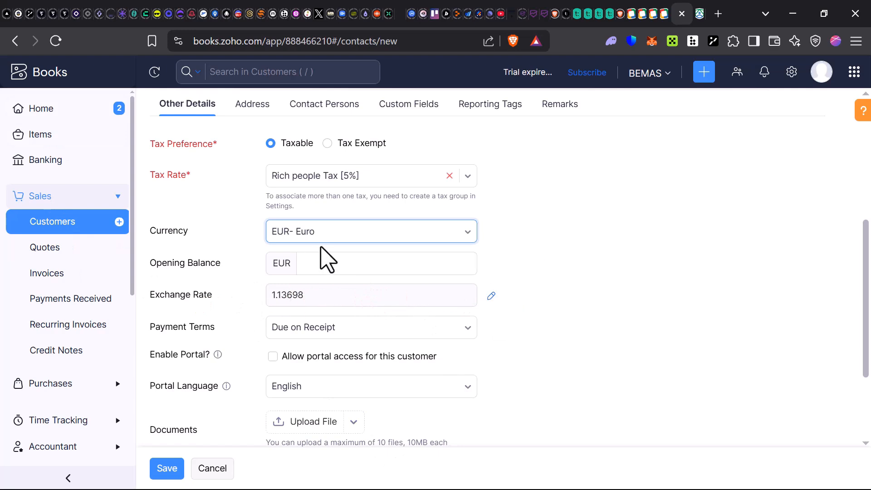
# Check the opening balance and the available payment terms, leaving the balance empty and keeping Due on Receipt.
pyautogui.click(334, 267)
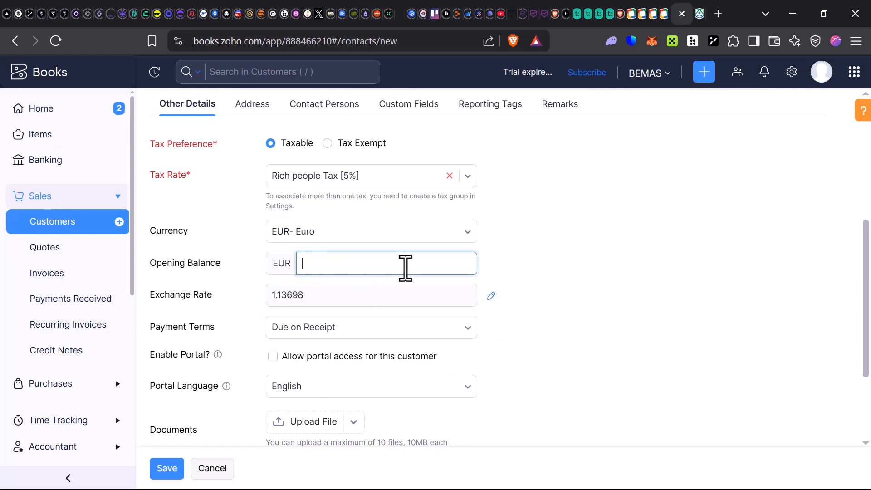
pyautogui.click(521, 303)
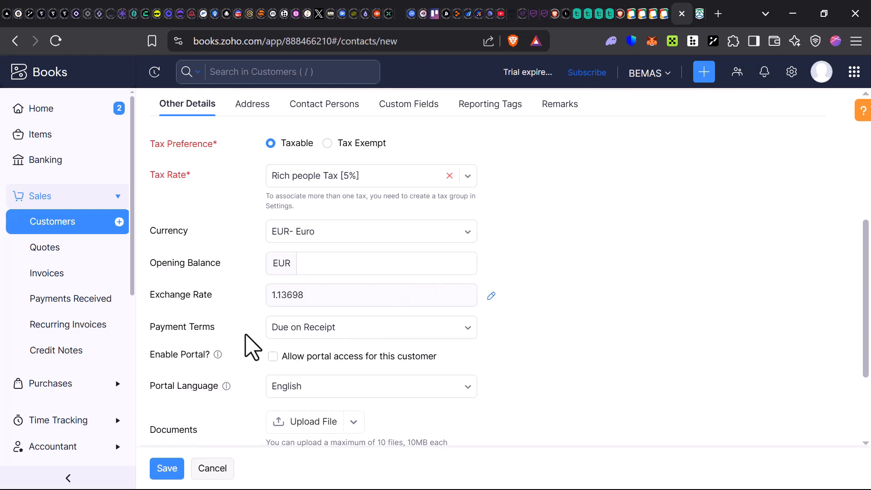
pyautogui.scroll(-3, 241, 327)
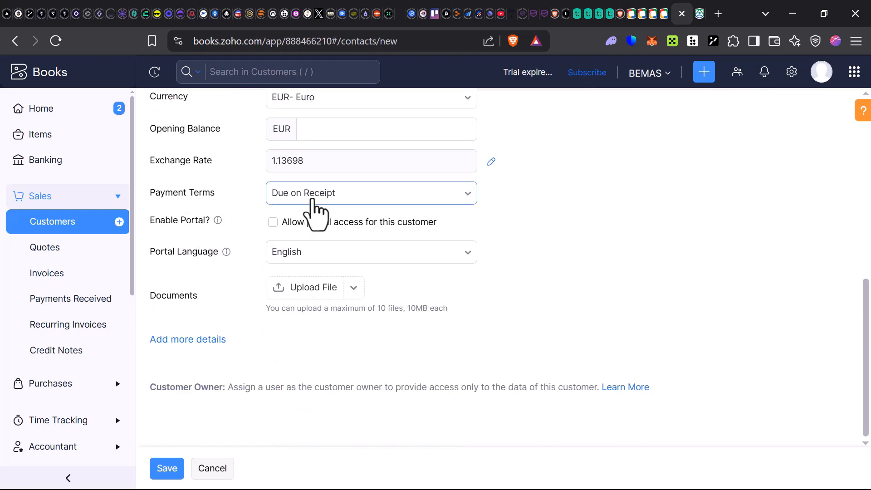
pyautogui.click(295, 200)
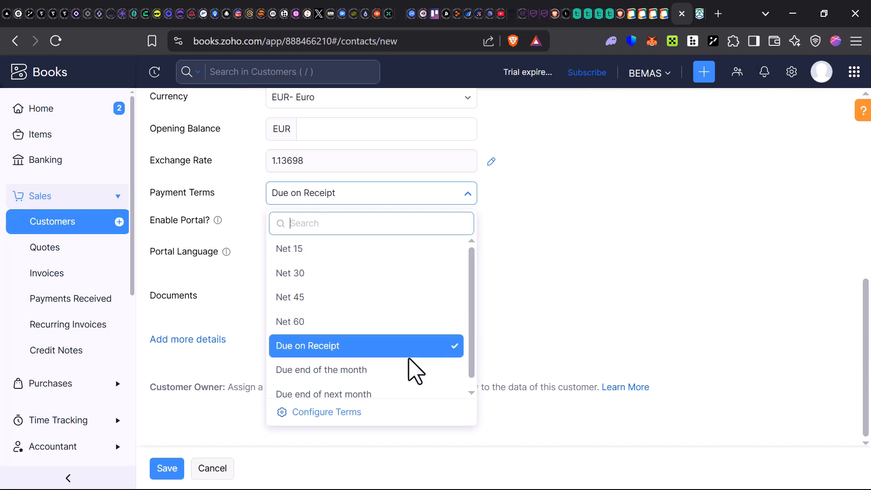
pyautogui.click(642, 268)
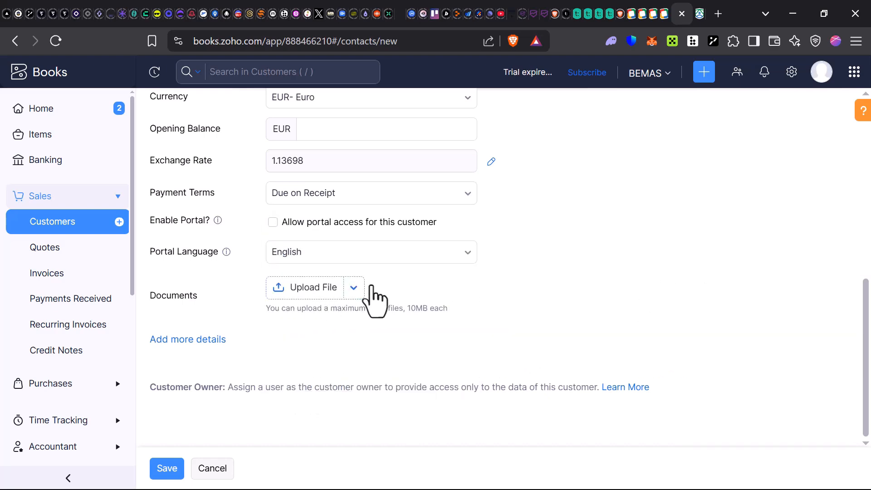
# Look through the new customer's Address, Contact Persons, Custom Fields, Reporting Tags and Remarks sections without filling them in.
pyautogui.scroll(5, 391, 297)
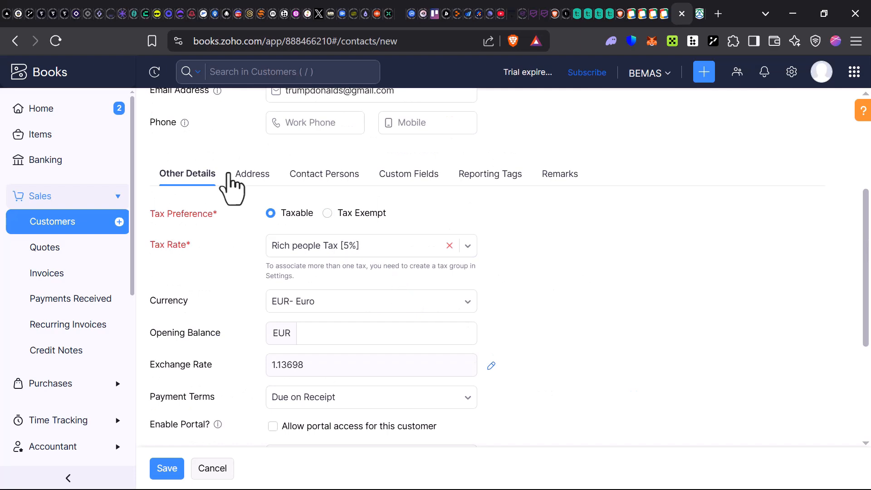
pyautogui.click(252, 174)
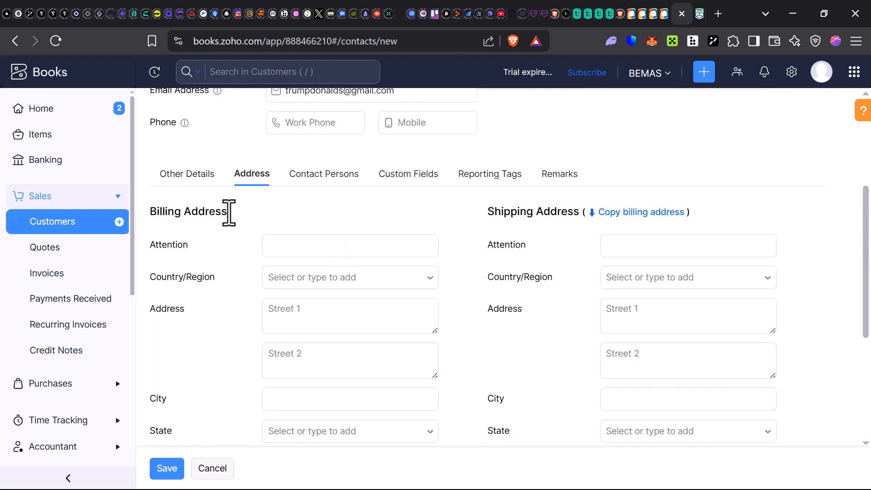
pyautogui.click(323, 175)
pyautogui.click(293, 292)
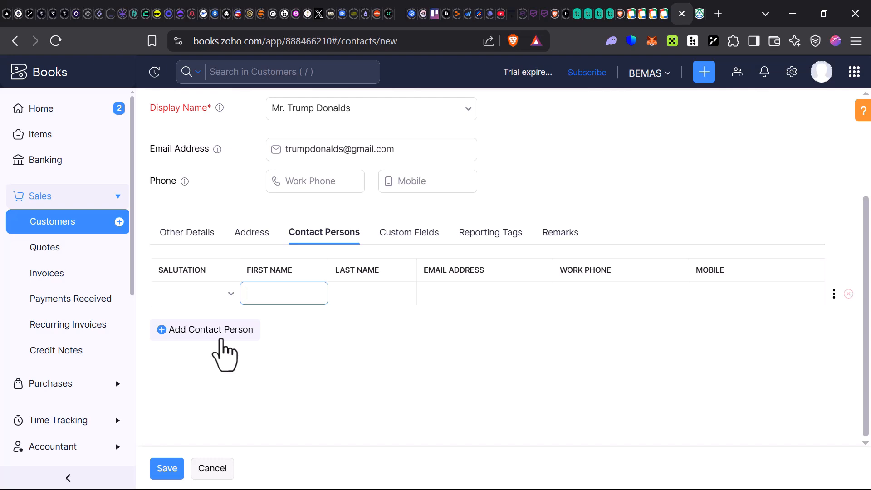
pyautogui.click(415, 245)
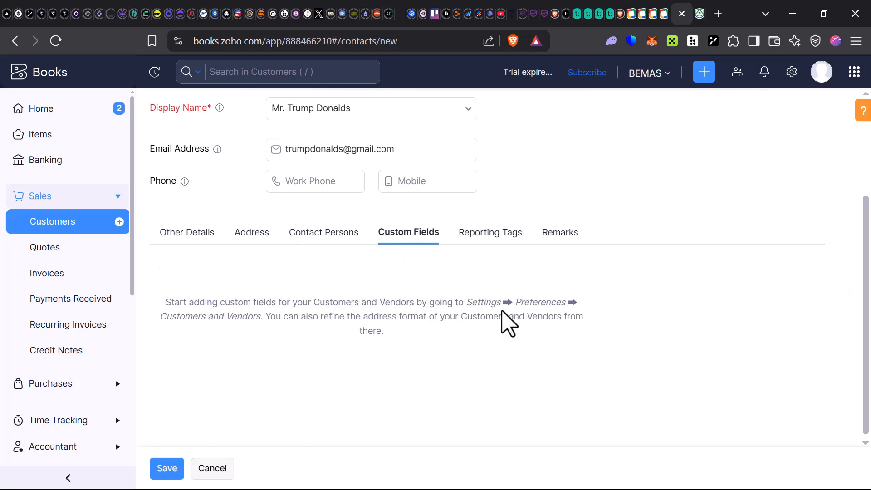
pyautogui.click(484, 234)
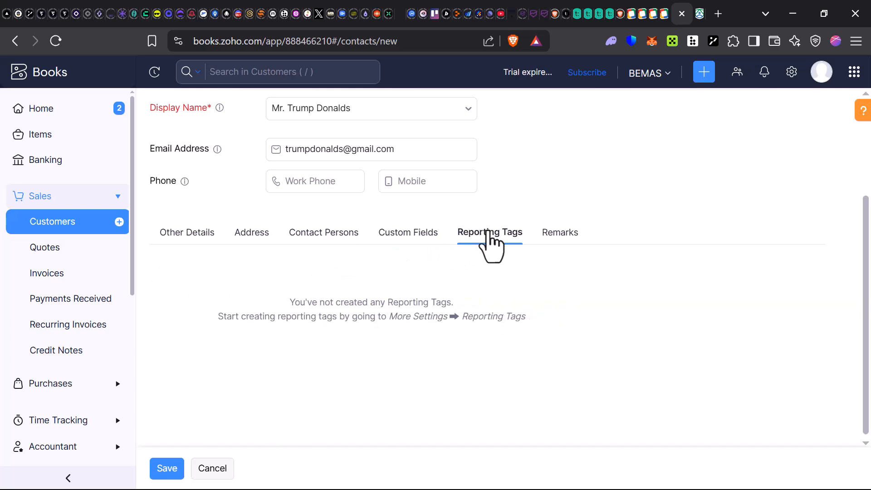
pyautogui.click(559, 235)
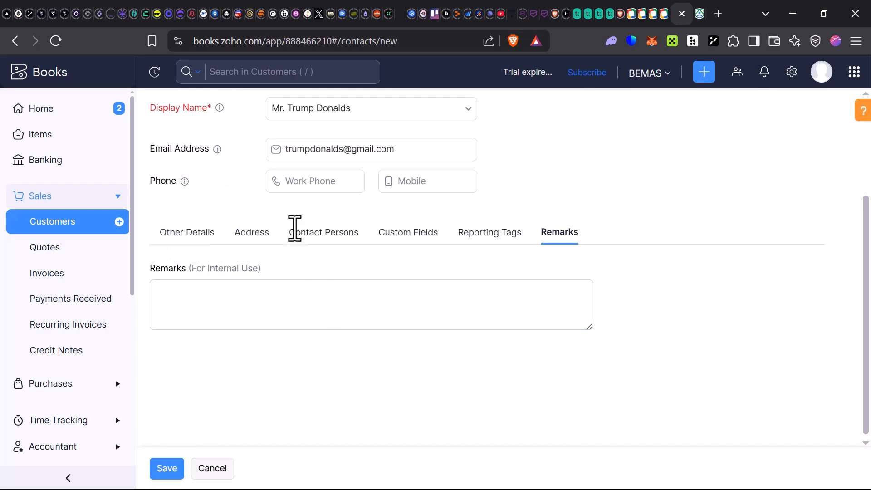
# Save the new individual customer.
pyautogui.scroll(3, 272, 266)
pyautogui.scroll(-3, 196, 350)
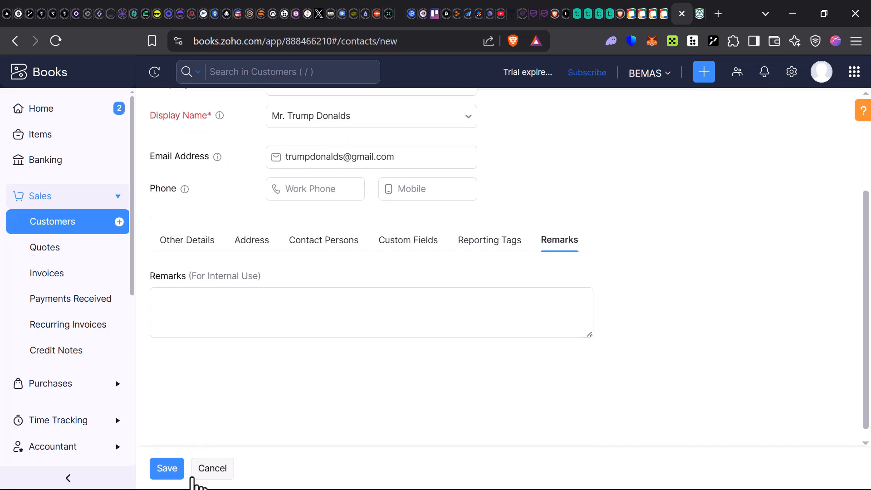
pyautogui.click(159, 474)
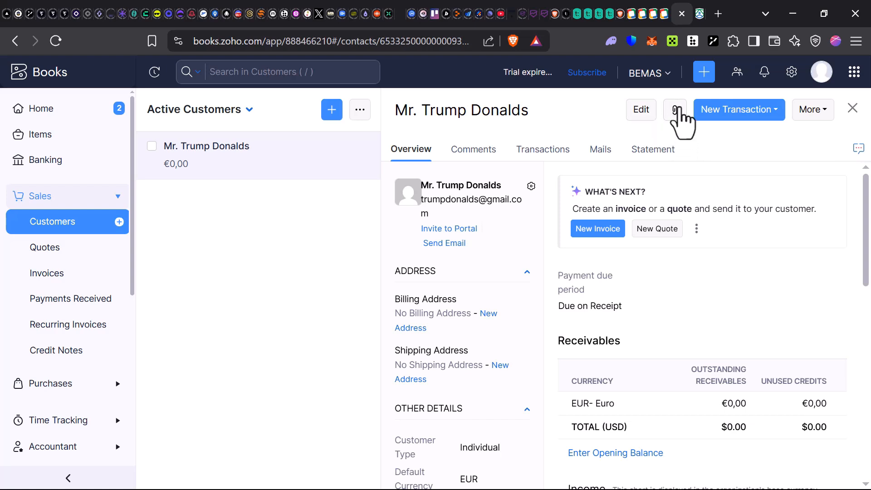
# Examine the additional actions available for the customer and the overview's address, receivables, income and other details.
pyautogui.click(812, 117)
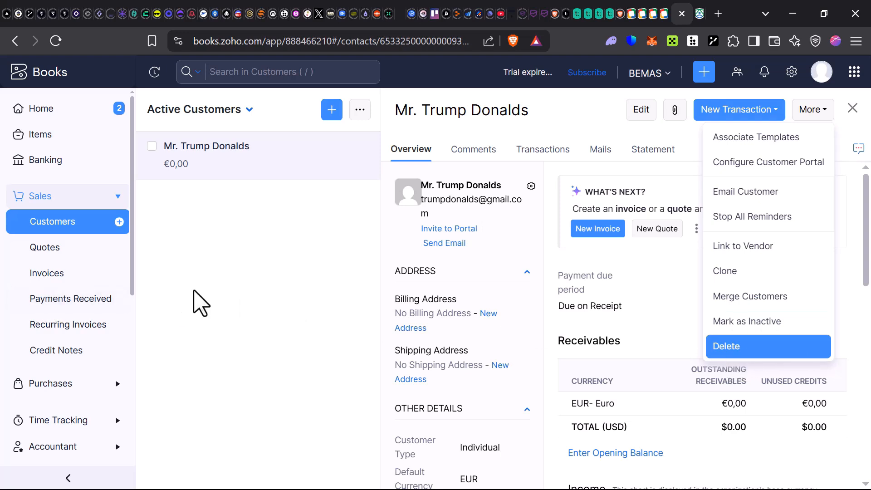
pyautogui.click(541, 370)
pyautogui.scroll(-3, 626, 281)
pyautogui.scroll(2, 622, 262)
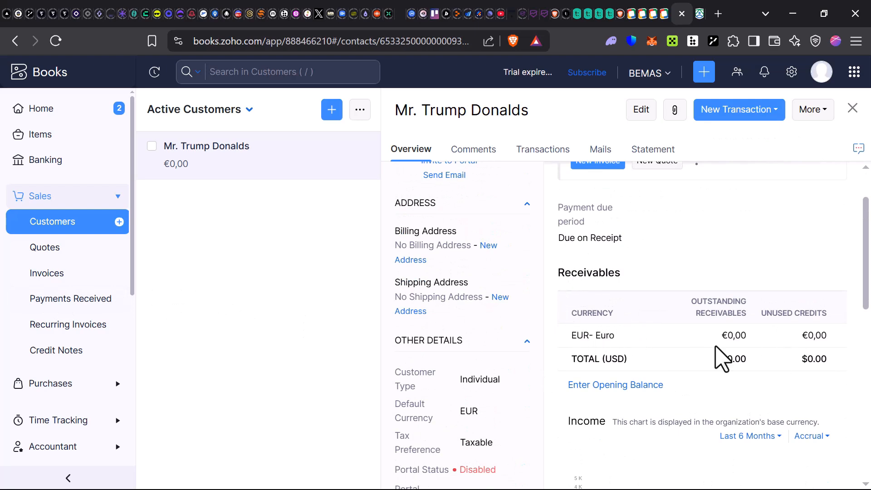
pyautogui.moveTo(572, 337); pyautogui.dragTo(841, 350)
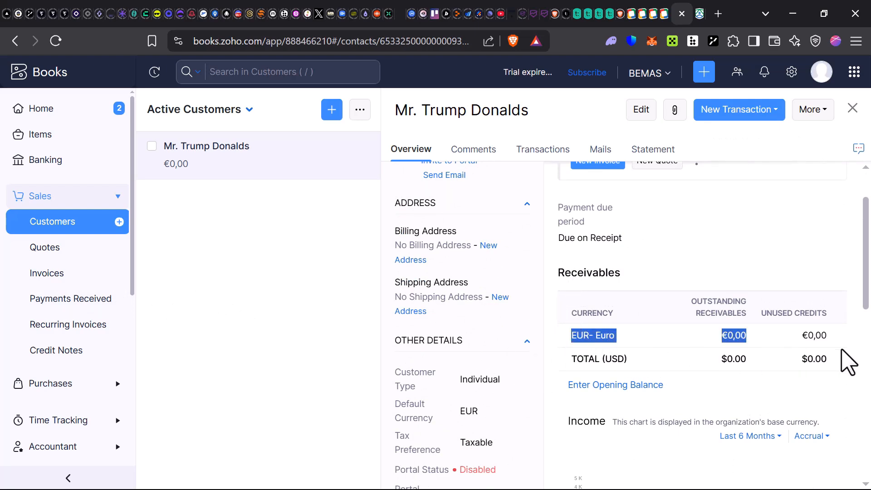
pyautogui.click(687, 356)
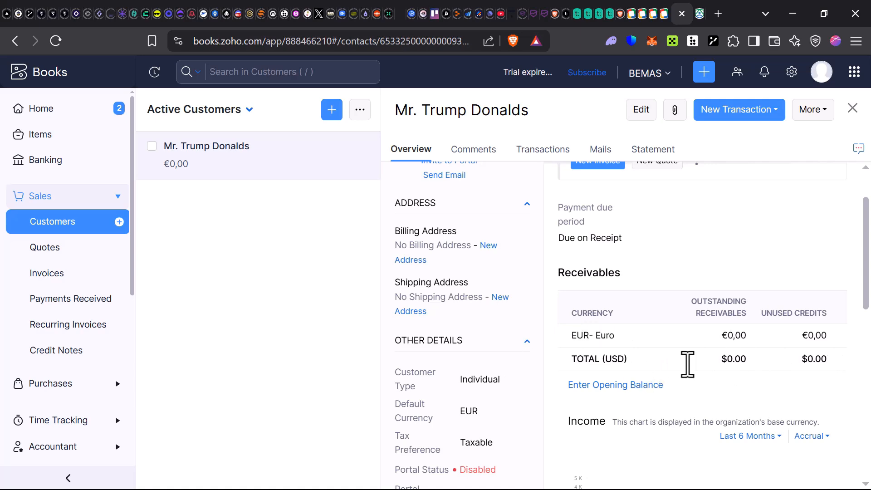
pyautogui.scroll(-3, 606, 386)
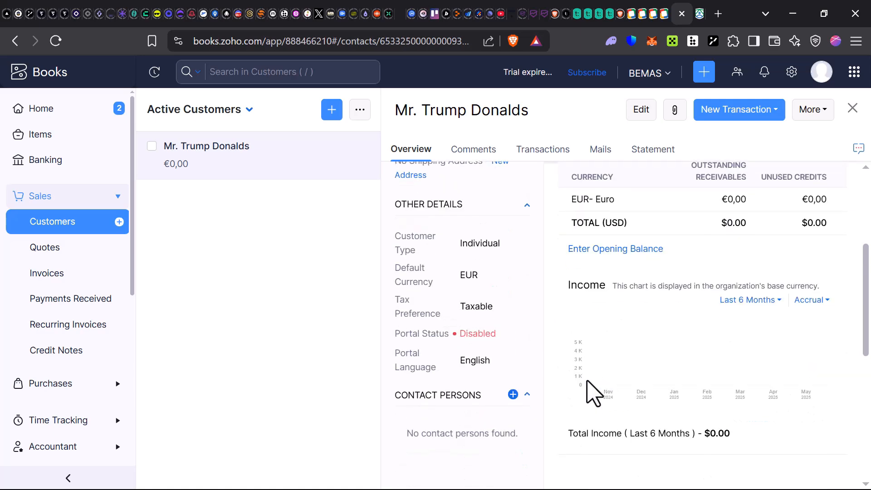
pyautogui.scroll(2, 490, 403)
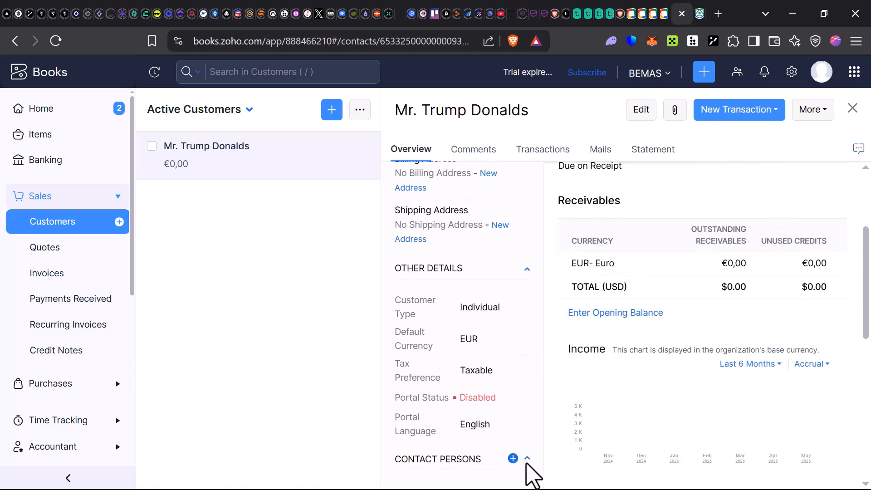
pyautogui.scroll(-6, 648, 387)
pyautogui.scroll(9, 648, 387)
# Start a new sales quote and select the newly saved customer as its recipient.
pyautogui.click(69, 254)
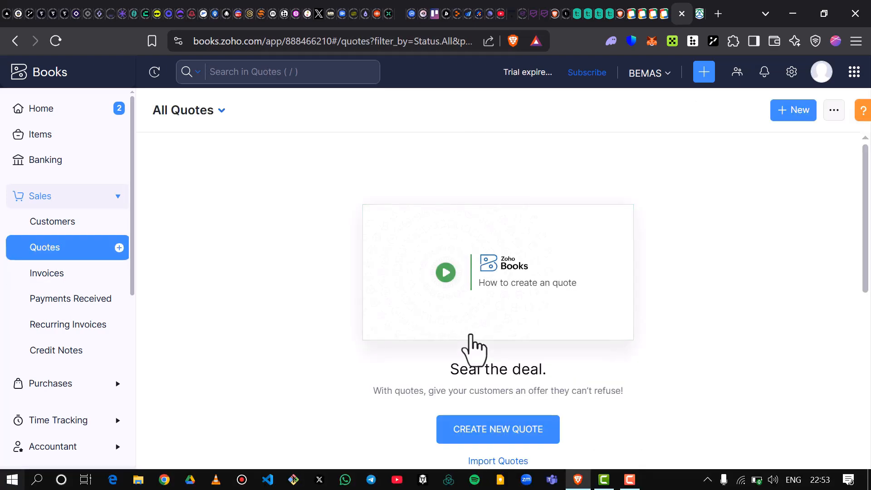
pyautogui.scroll(-1, 482, 341)
pyautogui.scroll(1, 484, 338)
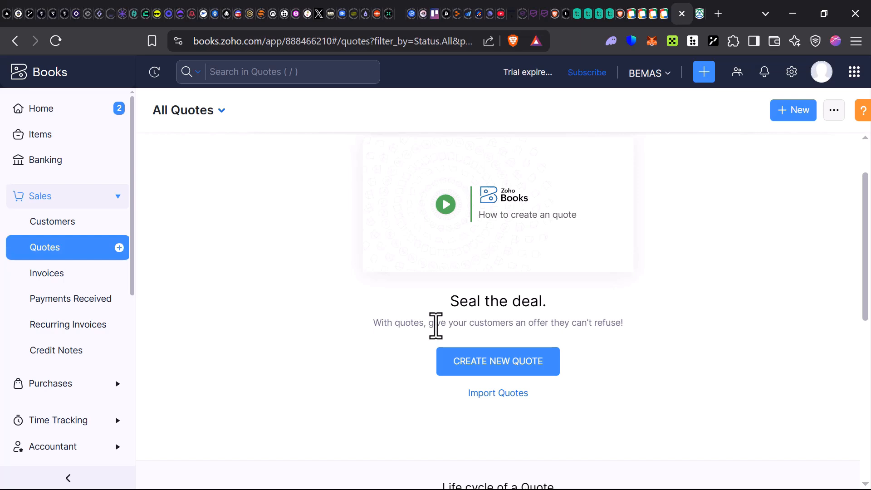
pyautogui.click(521, 365)
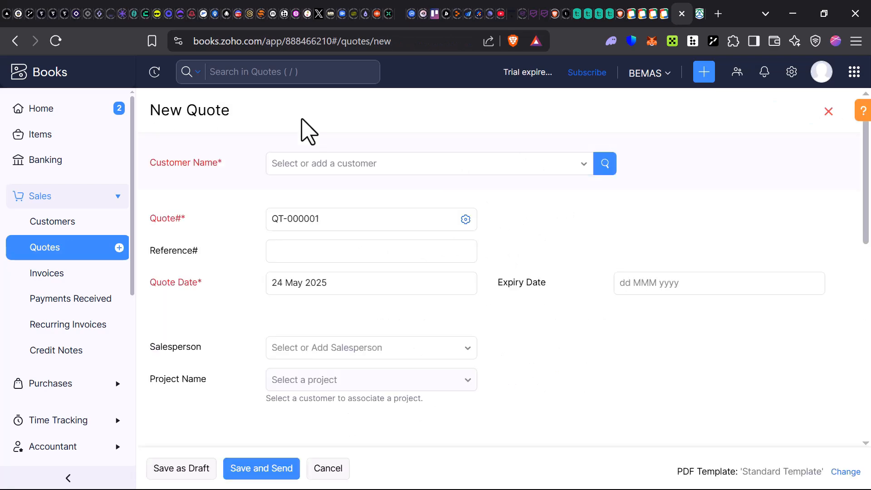
pyautogui.click(352, 165)
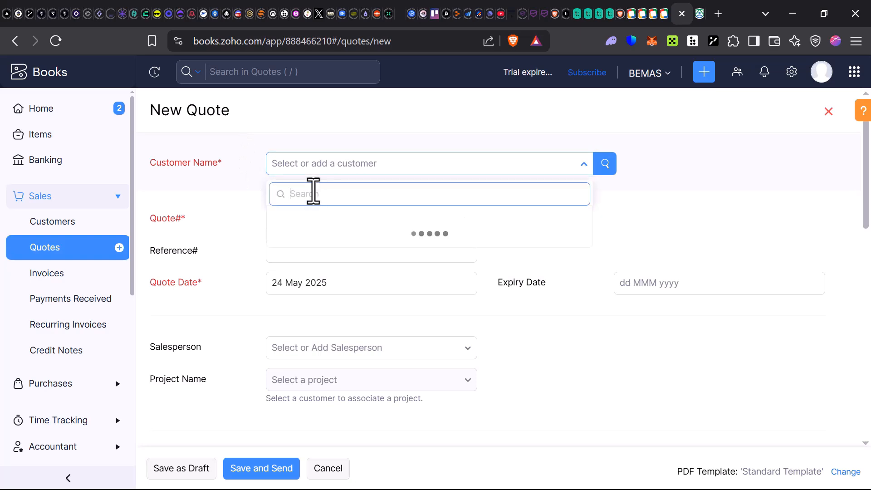
pyautogui.click(352, 234)
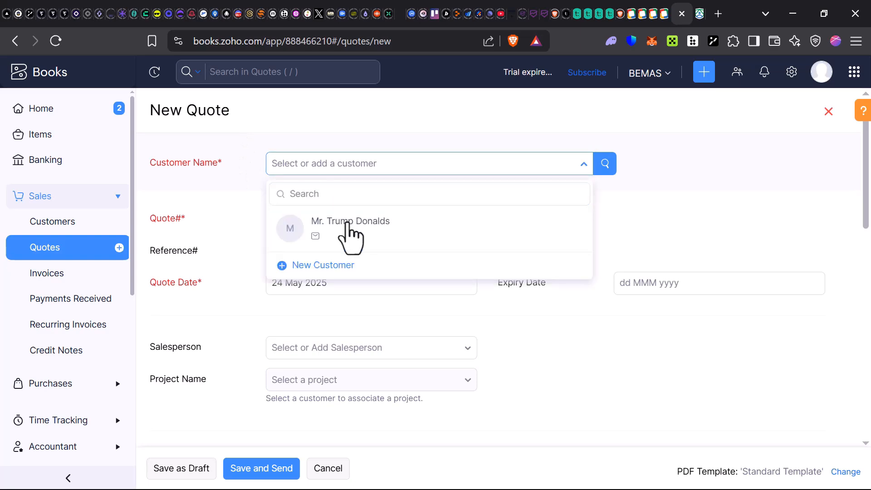
# Add the Pastries item to the quote's item table with the description "A cake".
pyautogui.scroll(-2, 219, 241)
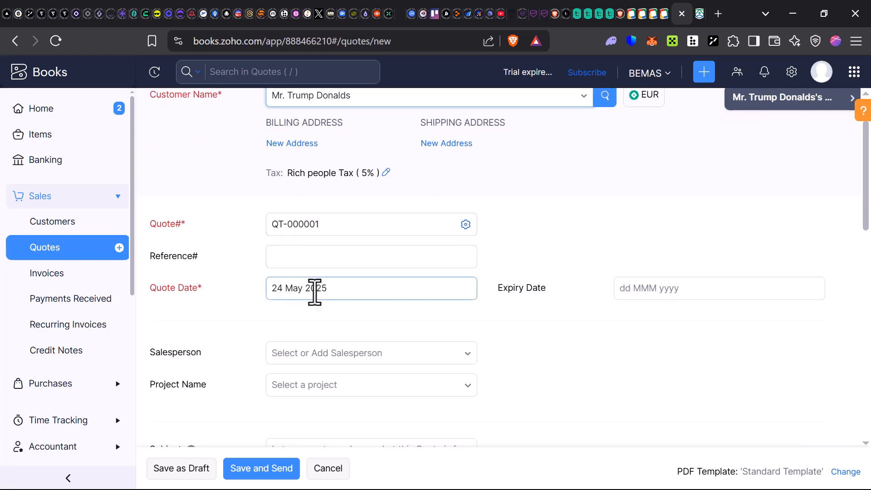
pyautogui.scroll(-3, 324, 324)
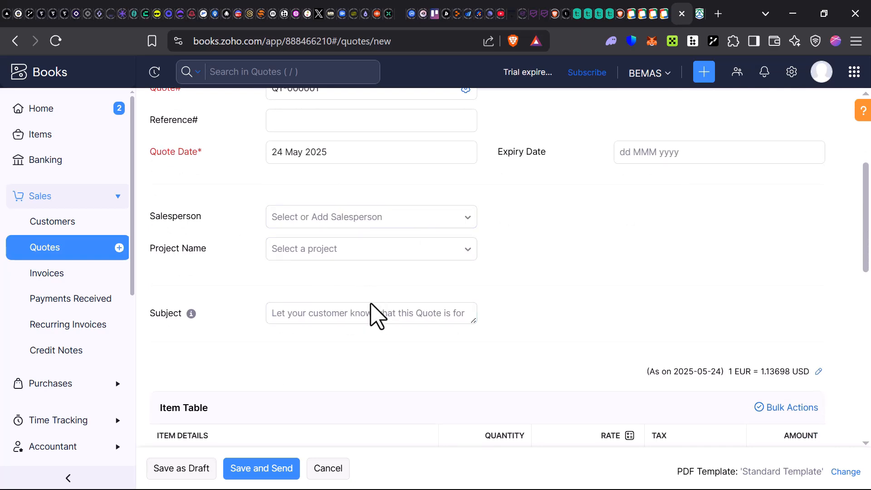
pyautogui.scroll(-3, 375, 311)
pyautogui.scroll(-3, 371, 279)
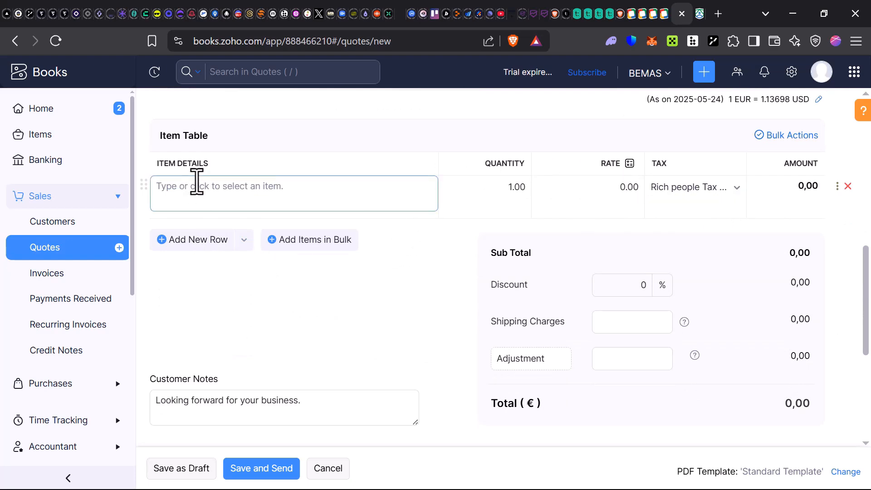
pyautogui.click(249, 189)
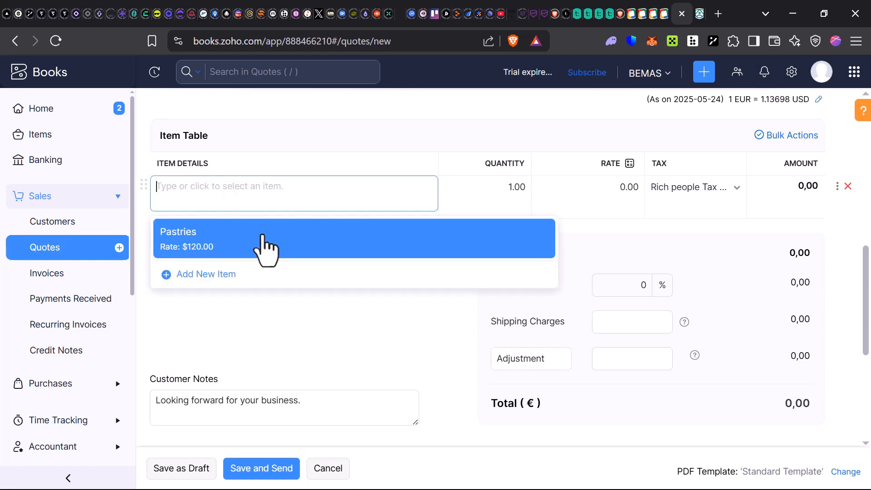
pyautogui.click(192, 241)
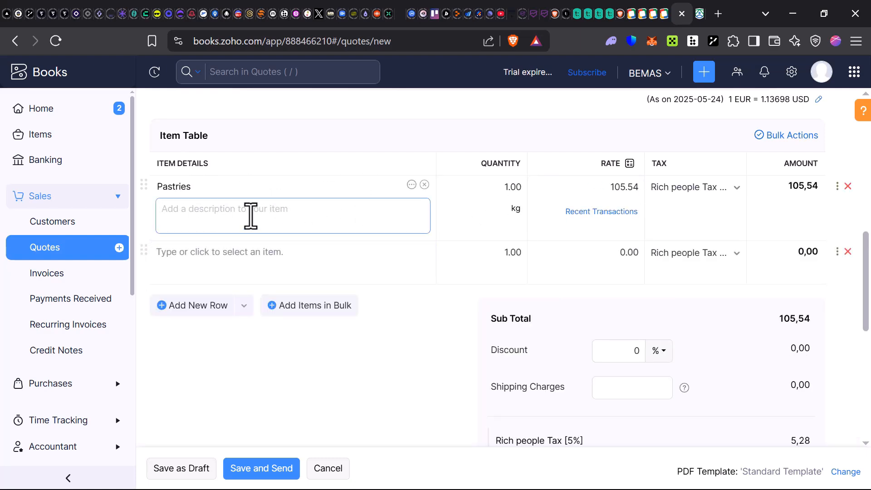
pyautogui.write('A cake')
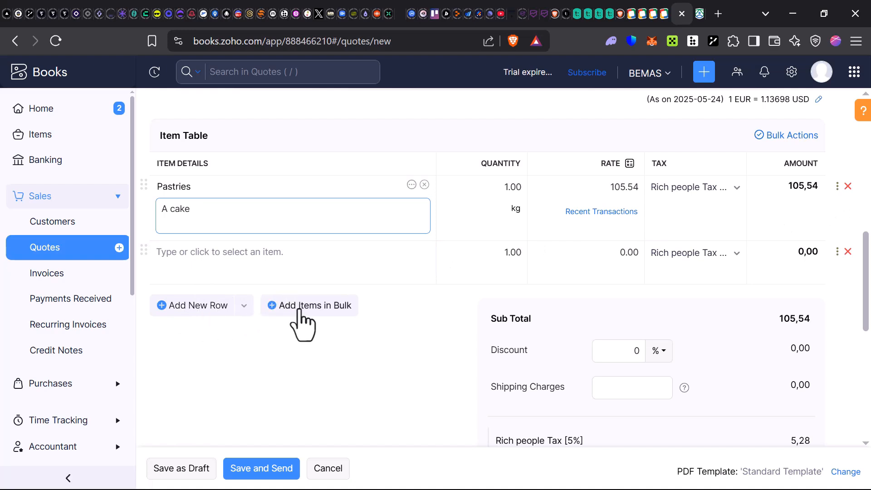
# Set the quote's discount to 2%.
pyautogui.click(632, 355)
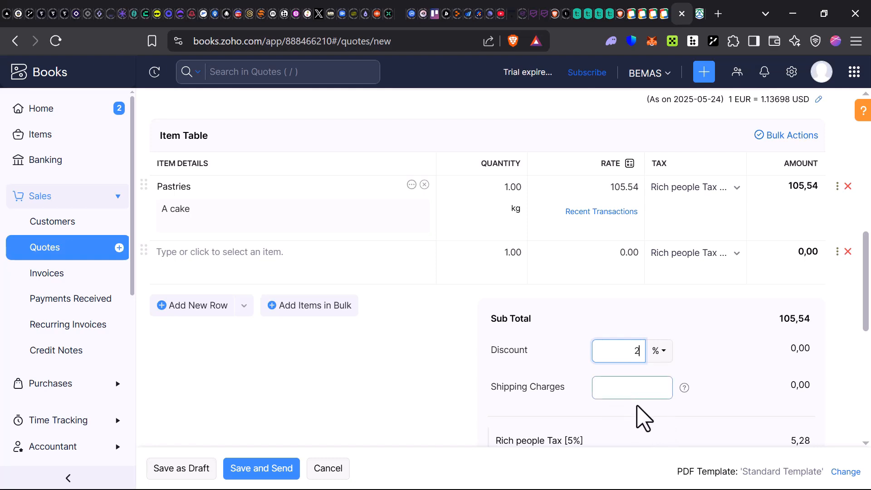
pyautogui.scroll(-8, 644, 418)
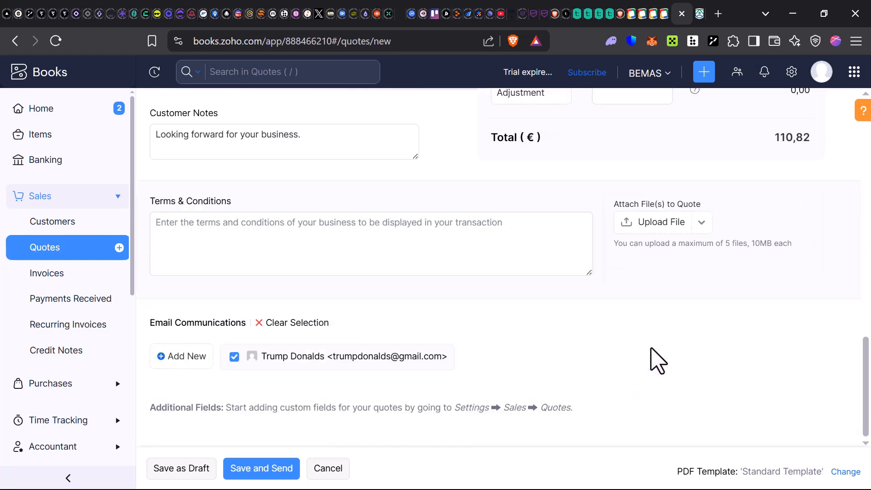
pyautogui.scroll(3, 657, 360)
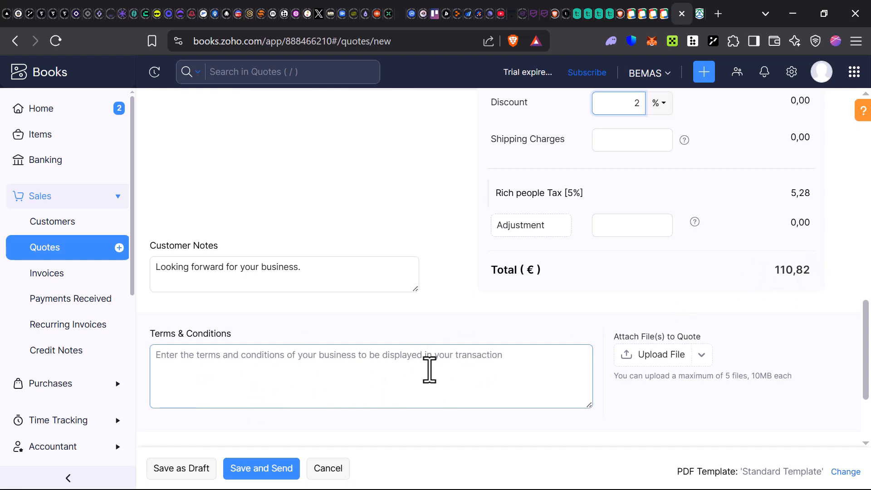
# Review the quote form's terms, attachments, e-mail recipients, customer details and item table.
pyautogui.scroll(-3, 446, 374)
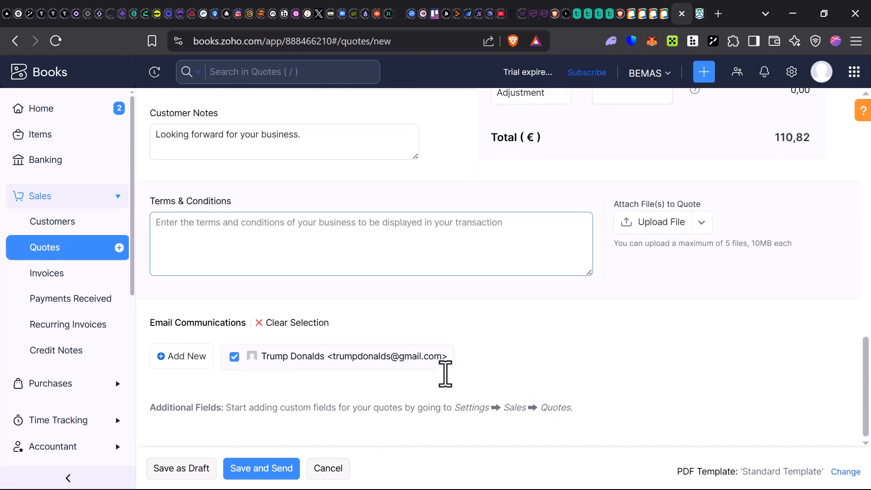
pyautogui.scroll(1, 445, 373)
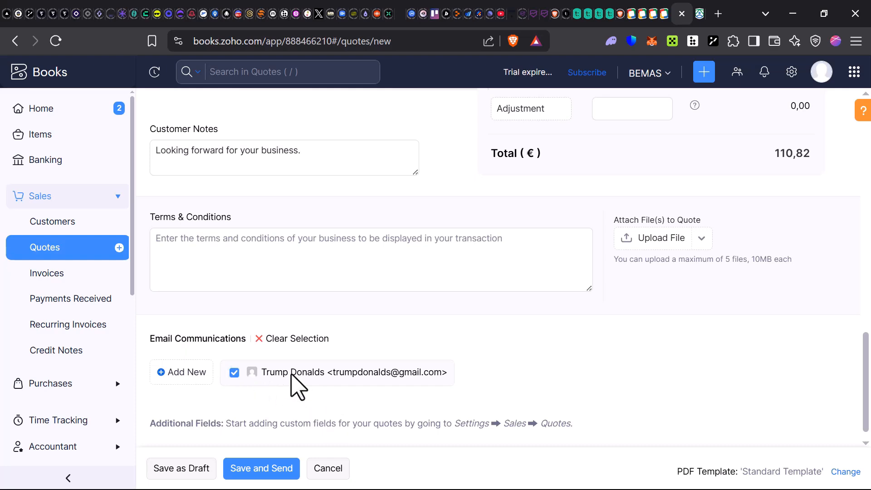
pyautogui.click(571, 274)
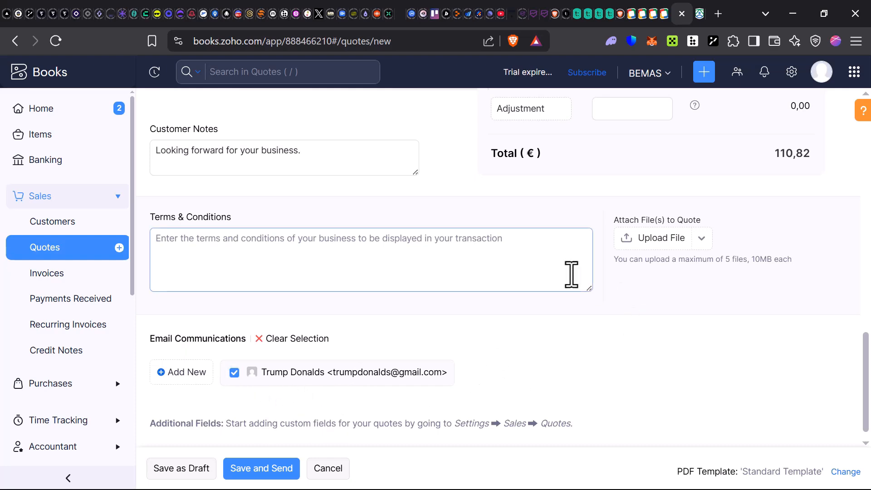
pyautogui.scroll(-1, 571, 274)
pyautogui.click(646, 290)
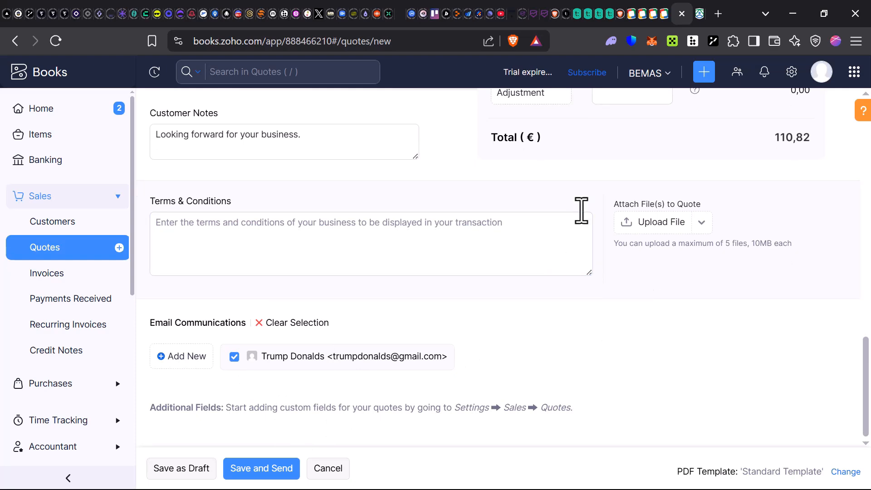
pyautogui.scroll(10, 580, 213)
pyautogui.scroll(-4, 580, 220)
pyautogui.scroll(1, 584, 222)
pyautogui.scroll(8, 585, 222)
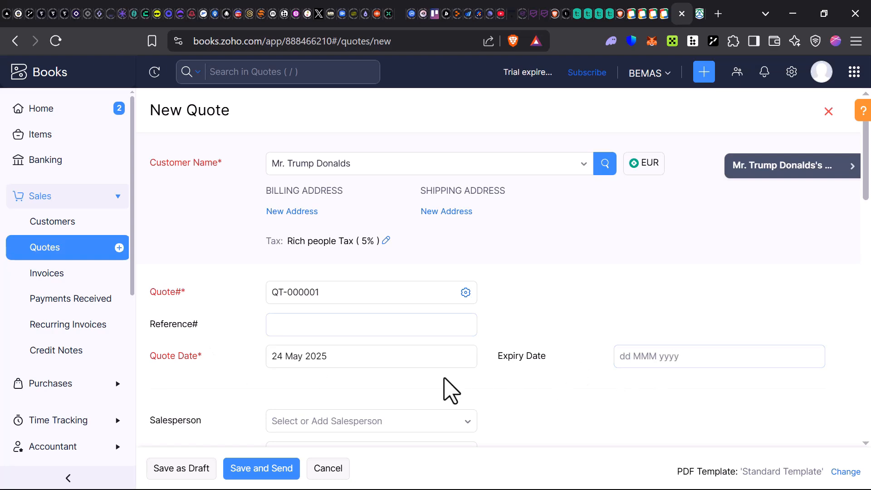
pyautogui.scroll(-5, 444, 389)
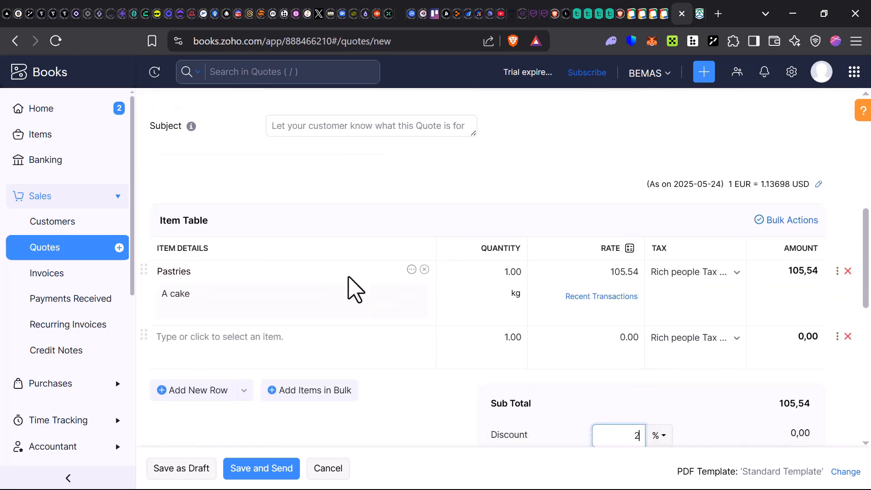
pyautogui.scroll(-3, 633, 376)
pyautogui.scroll(10, 632, 364)
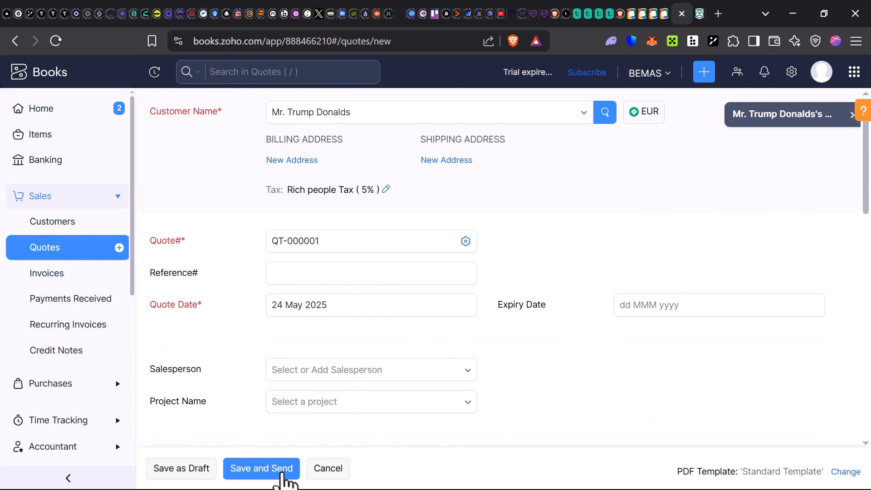
# Save the new quote and e-mail it to the customer with the quote PDF attached, checking the message first.
pyautogui.click(270, 469)
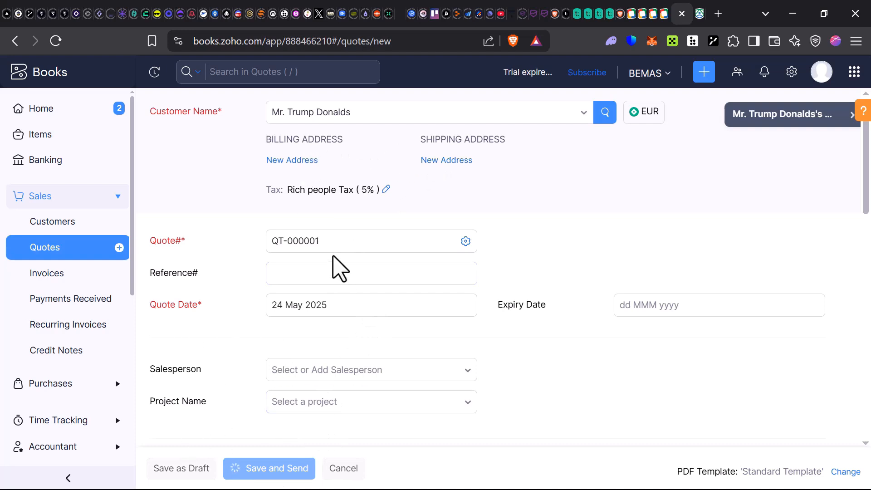
pyautogui.scroll(2, 309, 301)
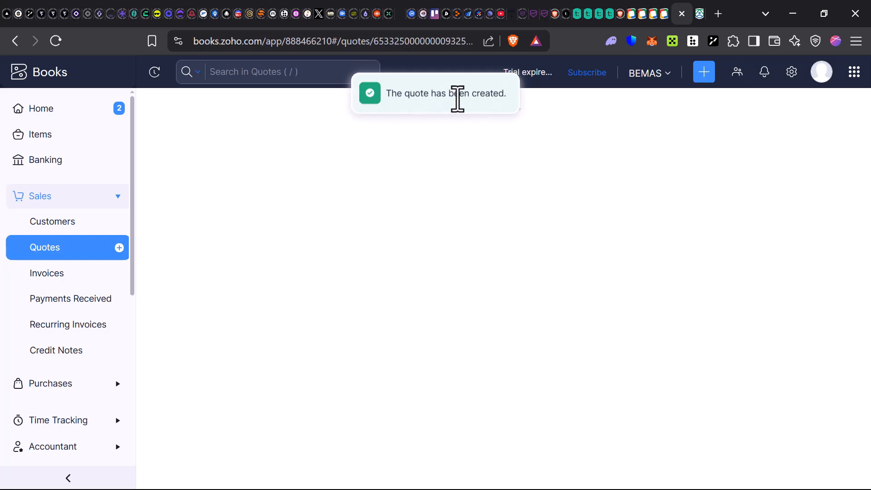
pyautogui.scroll(-1, 371, 301)
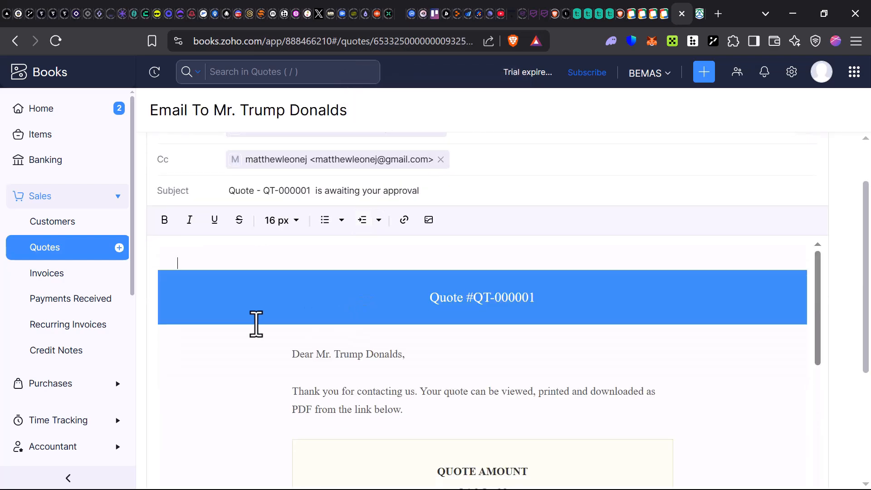
pyautogui.scroll(1, 259, 315)
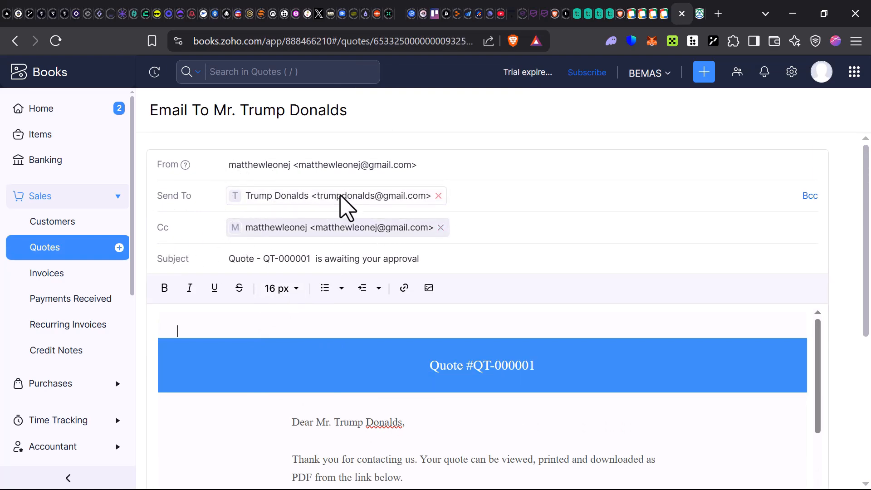
pyautogui.scroll(-10, 351, 209)
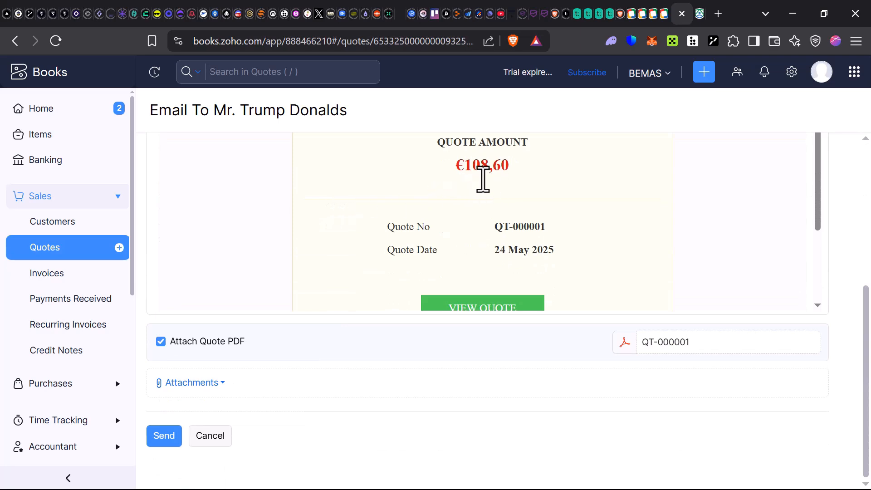
pyautogui.scroll(-4, 499, 173)
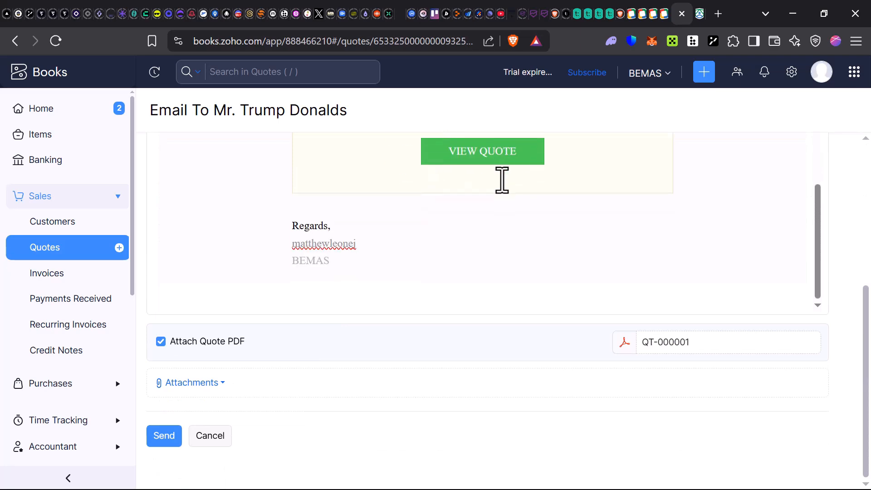
pyautogui.scroll(2, 500, 182)
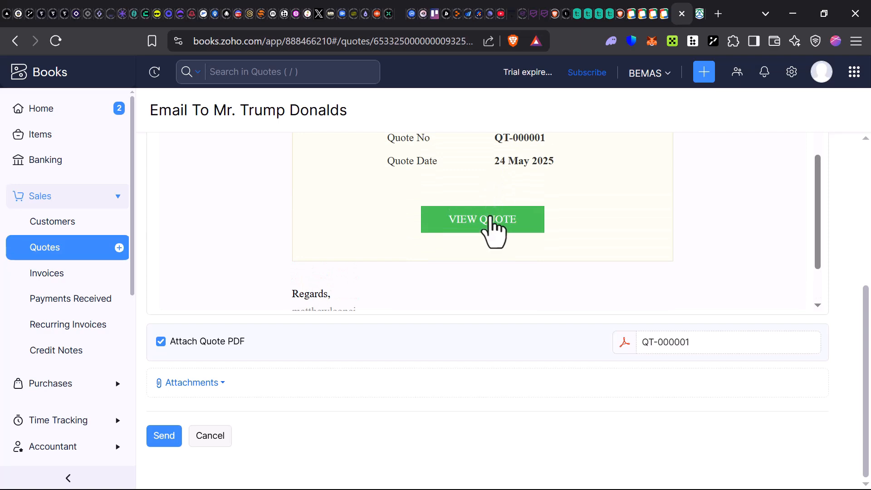
pyautogui.scroll(-2, 460, 247)
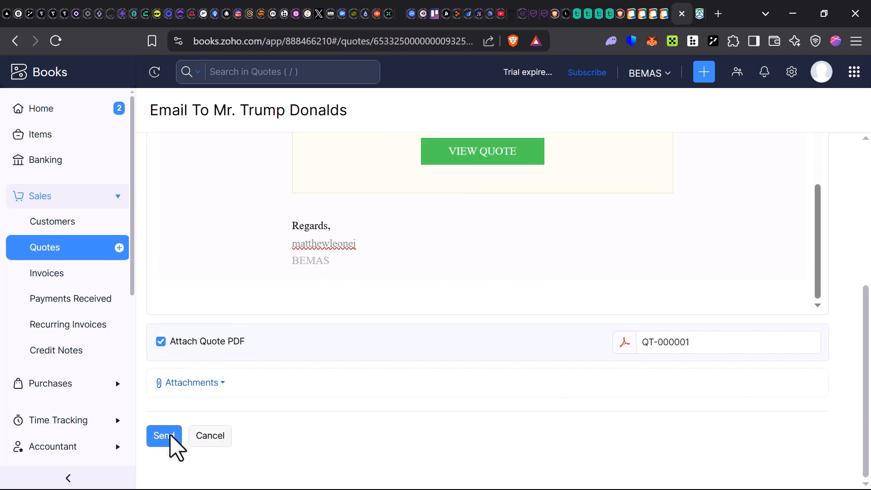
pyautogui.scroll(5, 214, 369)
pyautogui.scroll(5, 214, 368)
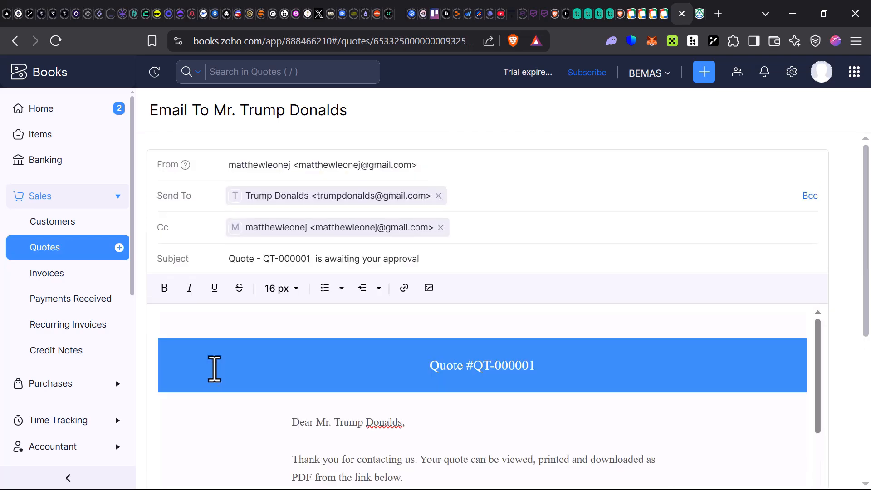
pyautogui.scroll(-10, 231, 367)
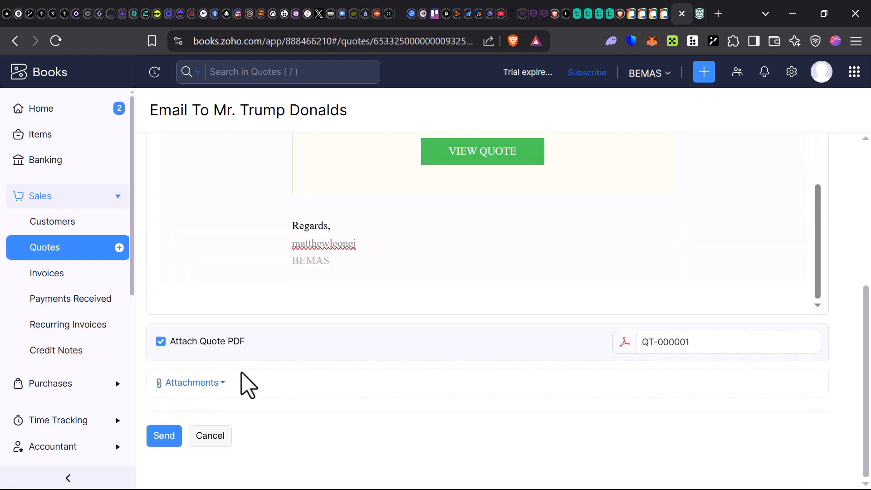
pyautogui.click(163, 436)
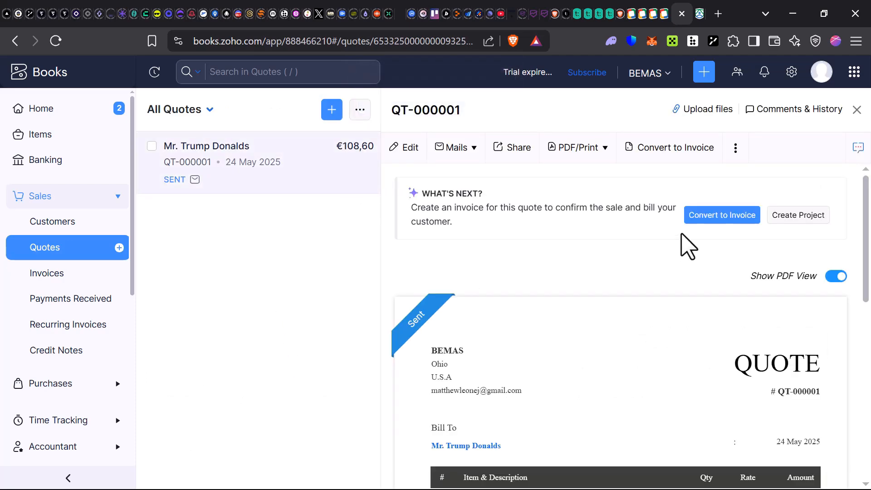
pyautogui.scroll(-10, 699, 250)
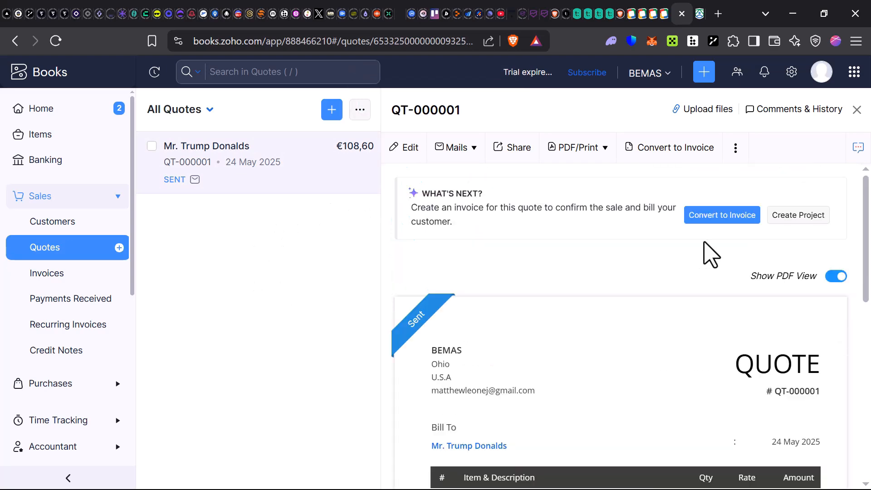
# Start a new invoice with transaction preferences set to Discount After Tax, Tax Inclusive and no salesperson field.
pyautogui.click(65, 273)
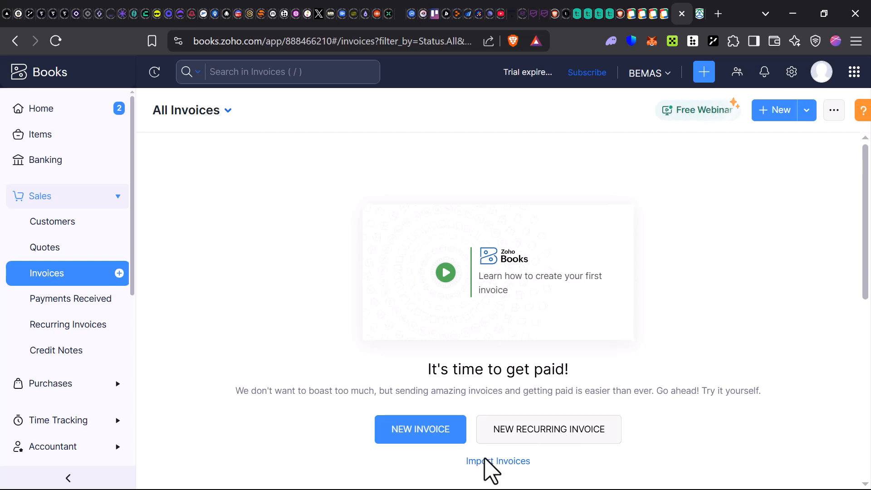
pyautogui.click(434, 430)
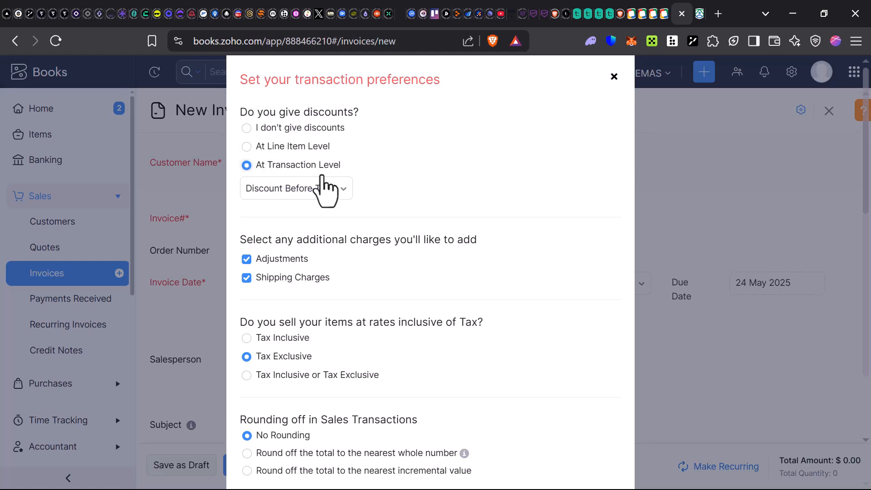
pyautogui.click(340, 194)
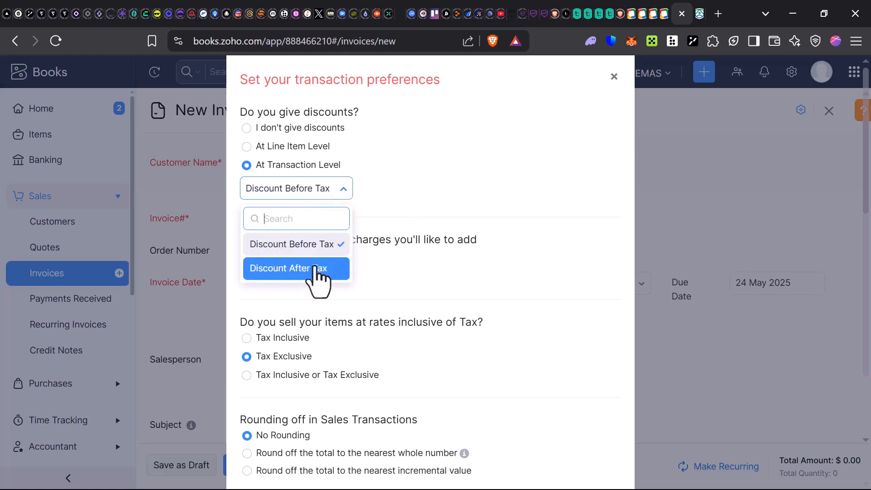
pyautogui.click(313, 269)
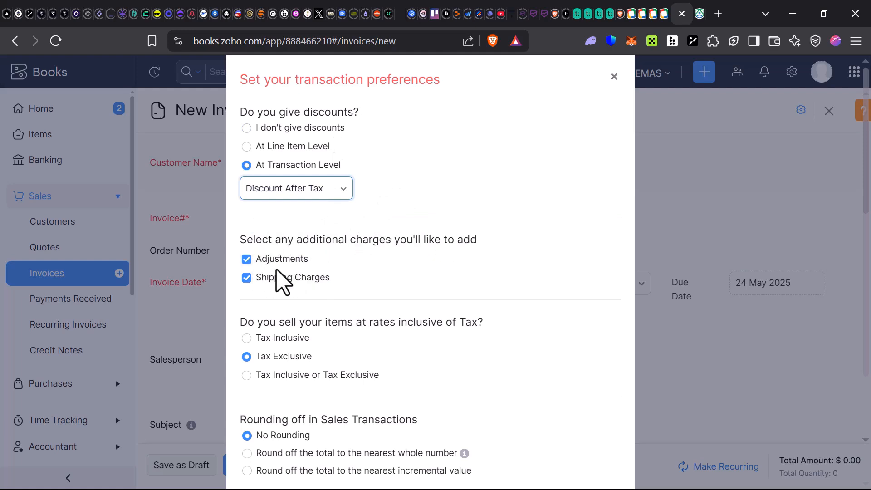
pyautogui.scroll(-1, 313, 304)
pyautogui.scroll(-2, 307, 311)
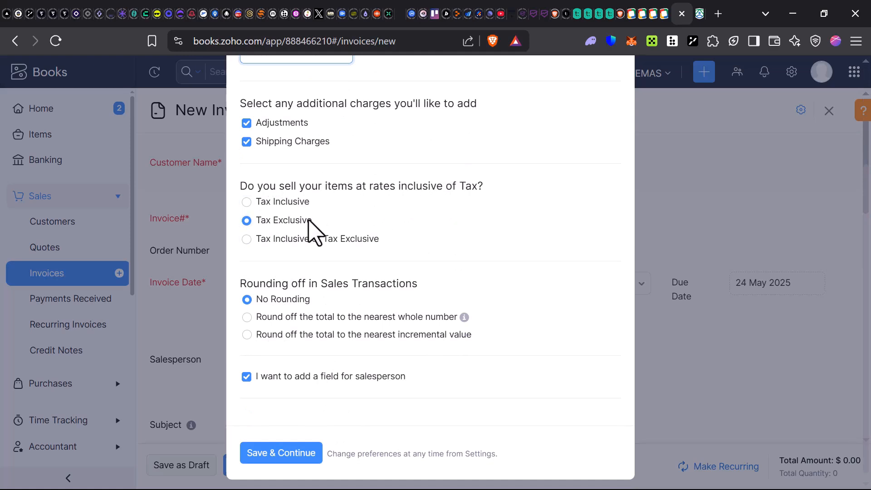
pyautogui.click(266, 202)
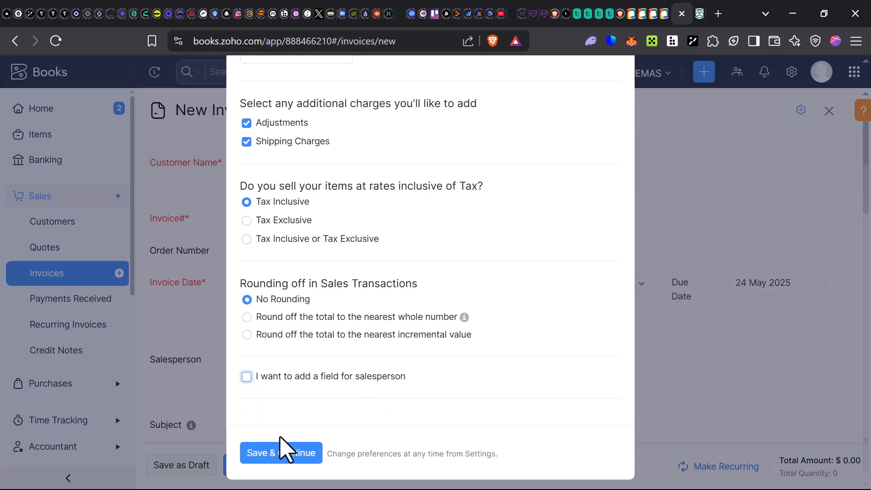
pyautogui.click(294, 457)
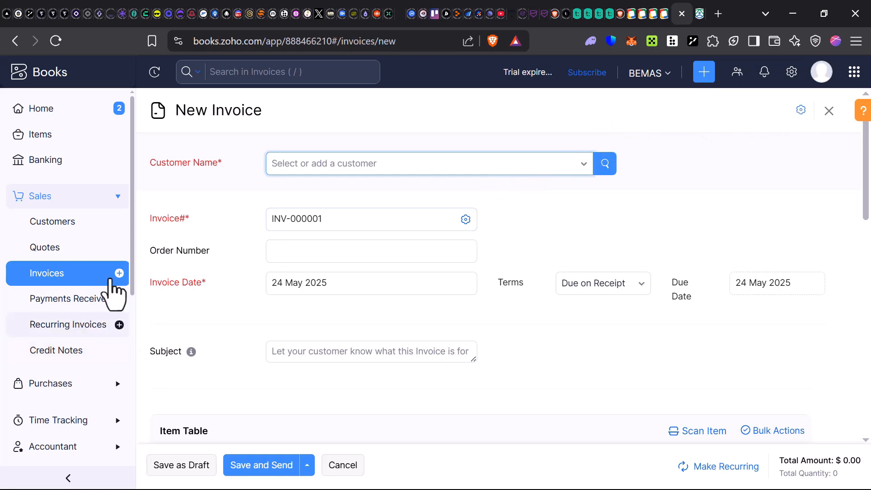
# Select the existing customer for the new invoice and fill in its order number.
pyautogui.click(304, 168)
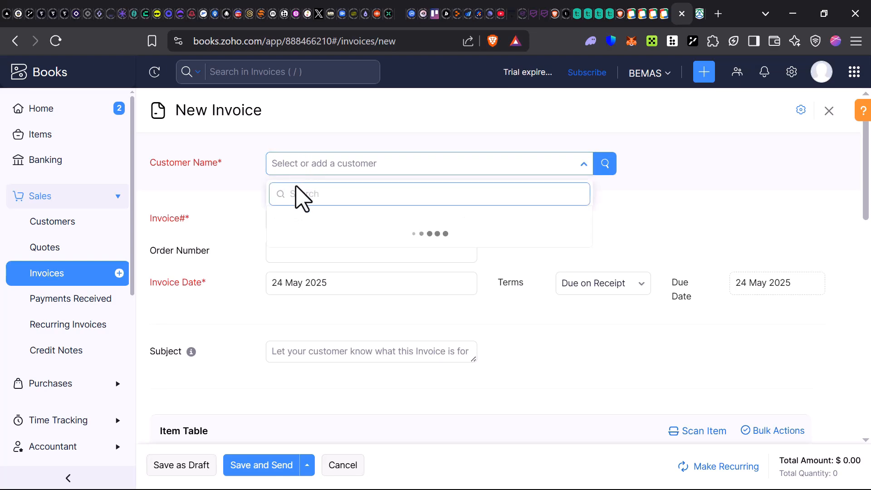
pyautogui.click(340, 240)
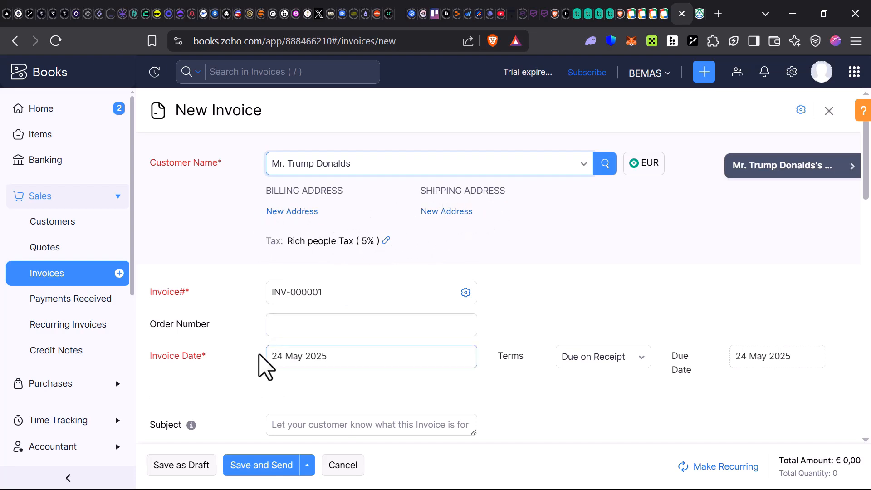
pyautogui.click(298, 325)
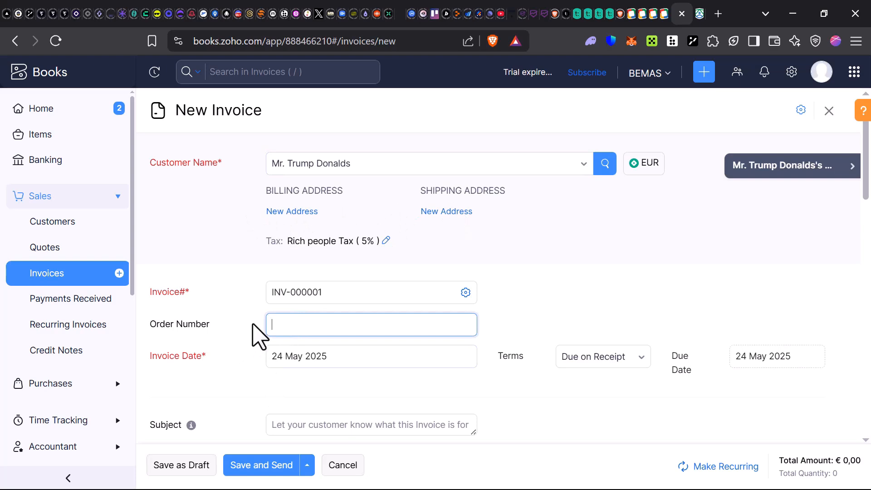
pyautogui.write('01')
# Enter "Bill for cakes" as the invoice's subject.
pyautogui.scroll(-3, 453, 400)
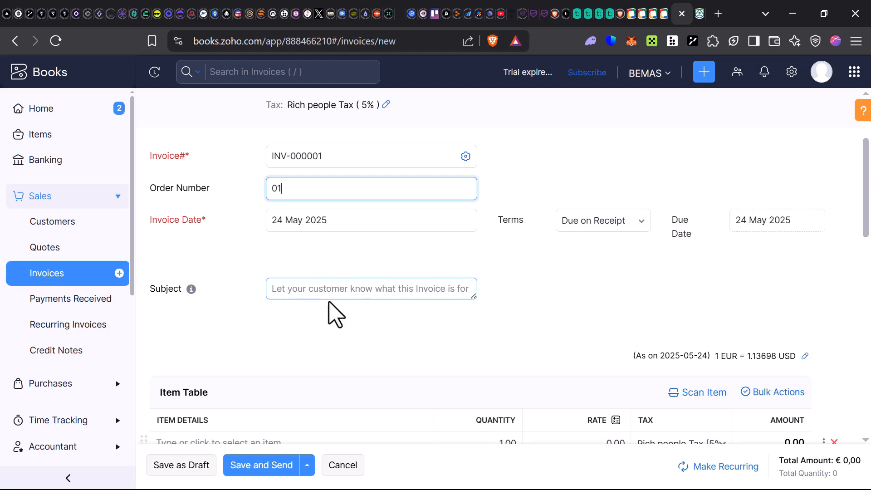
pyautogui.click(422, 290)
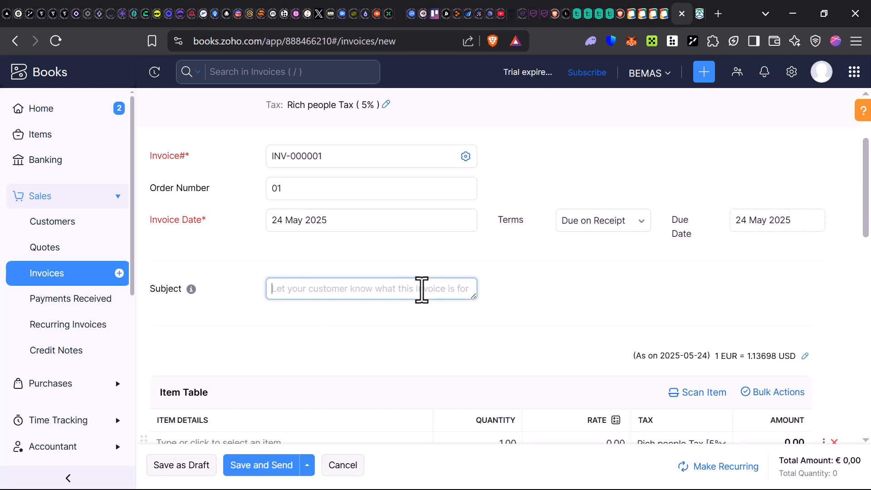
pyautogui.write('Bi')
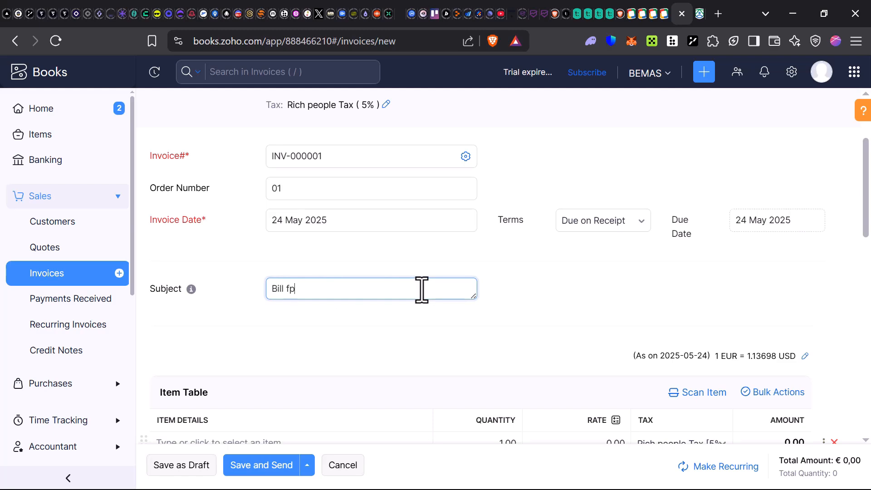
pyautogui.write('ll for cakes')
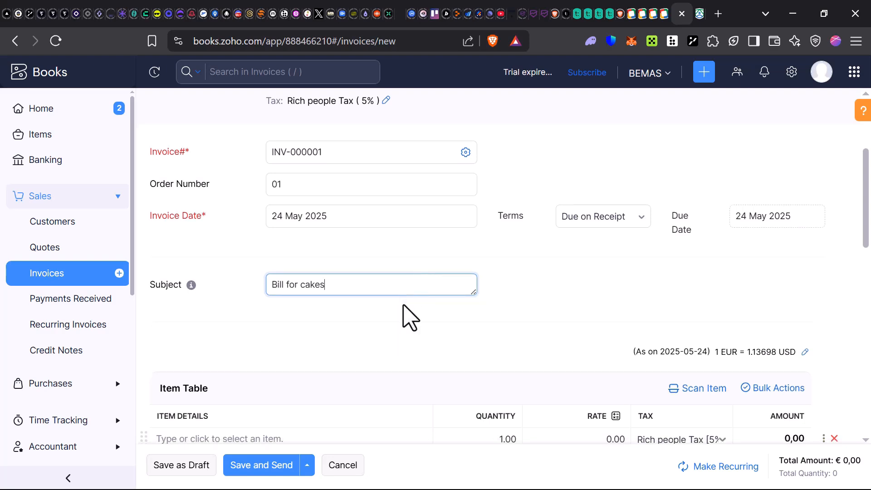
# Add the Pastries item to the invoice's item table with a quantity of 11 kg.
pyautogui.scroll(-3, 408, 313)
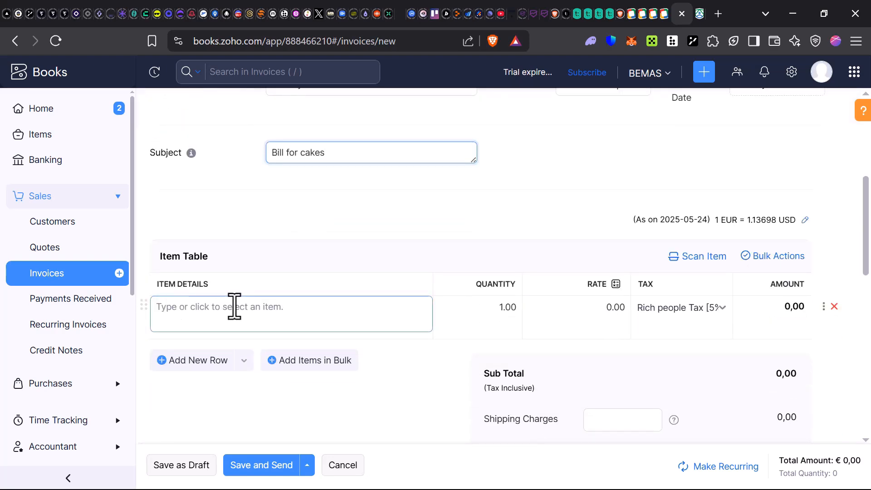
pyautogui.click(262, 322)
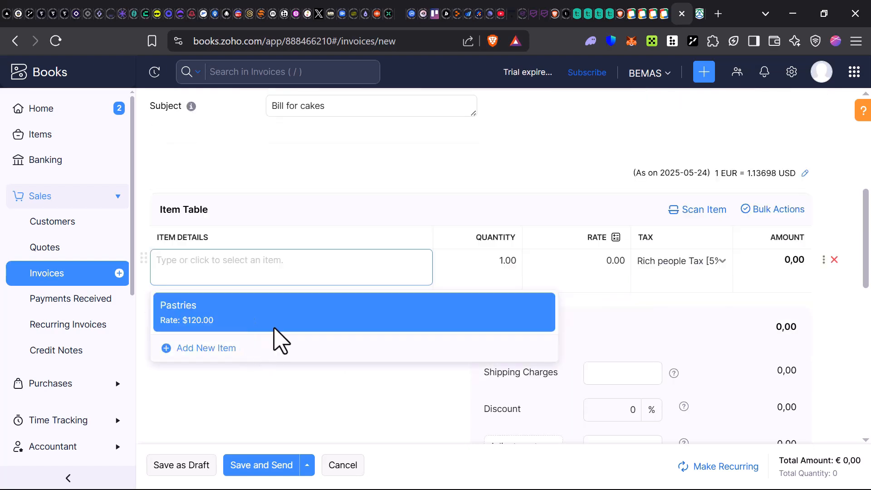
pyautogui.click(253, 324)
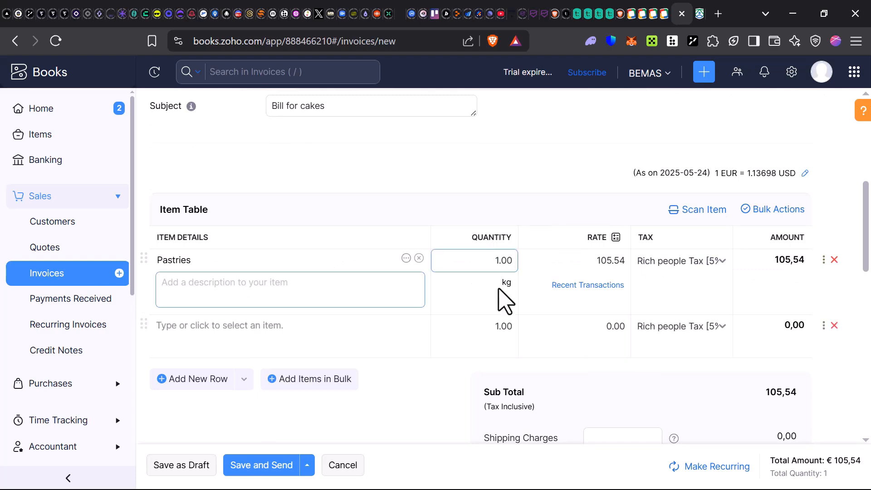
pyautogui.click(507, 260)
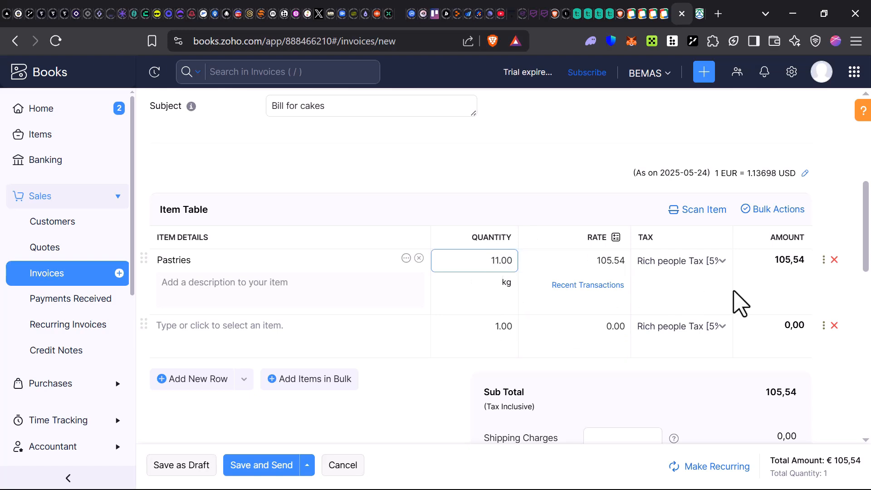
pyautogui.click(767, 283)
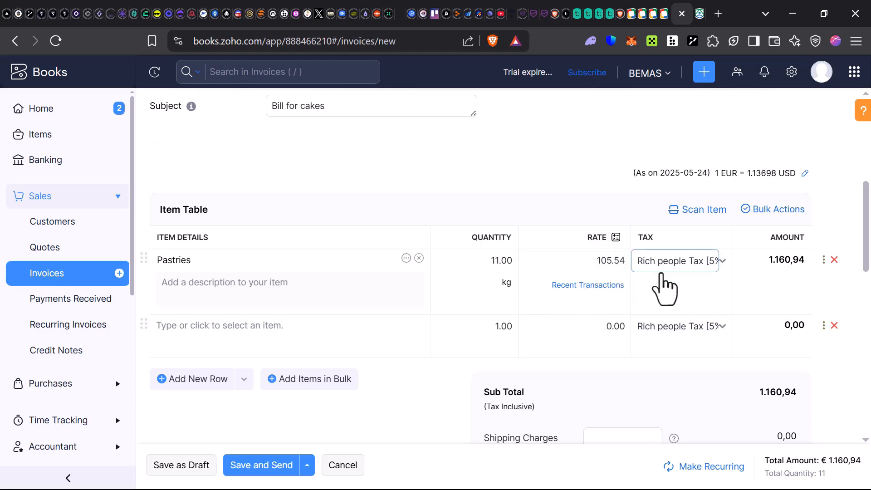
# Review the invoice's item rows, tax, discount and total amounts.
pyautogui.scroll(-2, 499, 327)
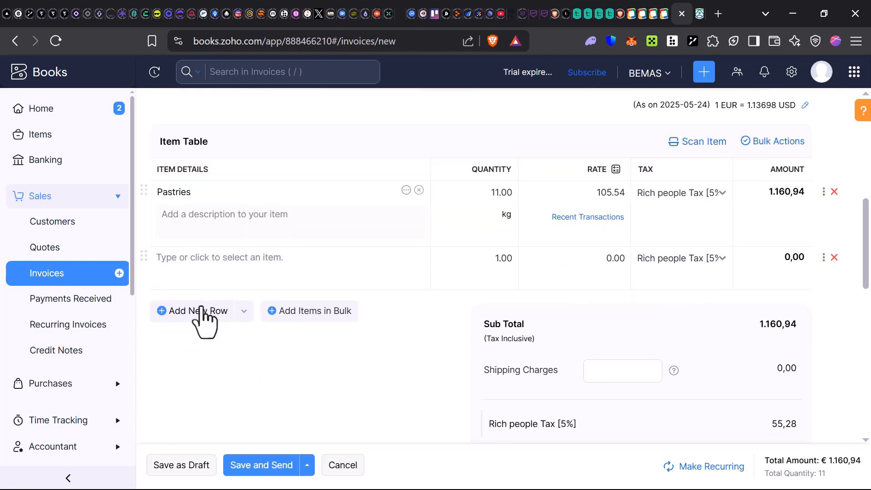
pyautogui.click(204, 276)
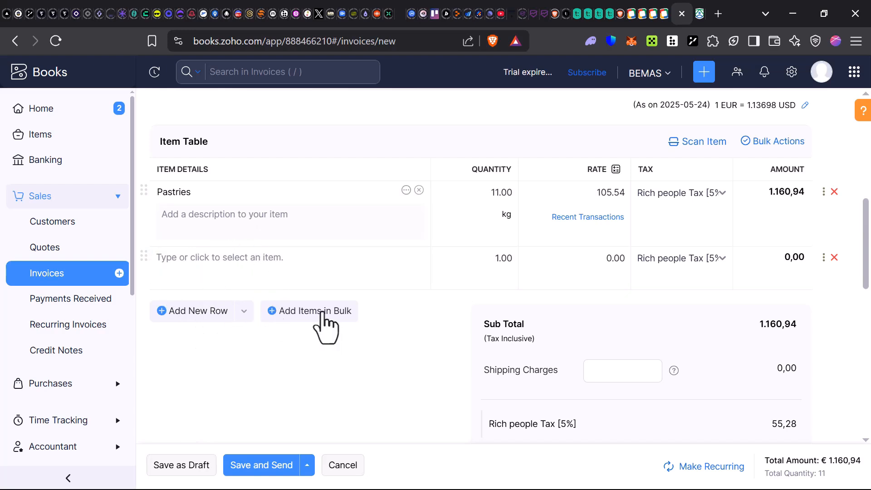
pyautogui.scroll(-2, 810, 375)
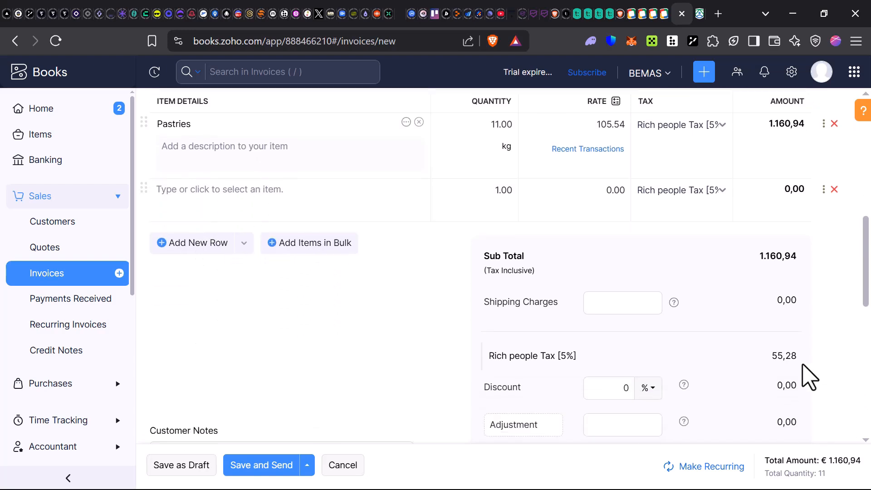
pyautogui.scroll(-2, 667, 377)
pyautogui.scroll(-2, 539, 391)
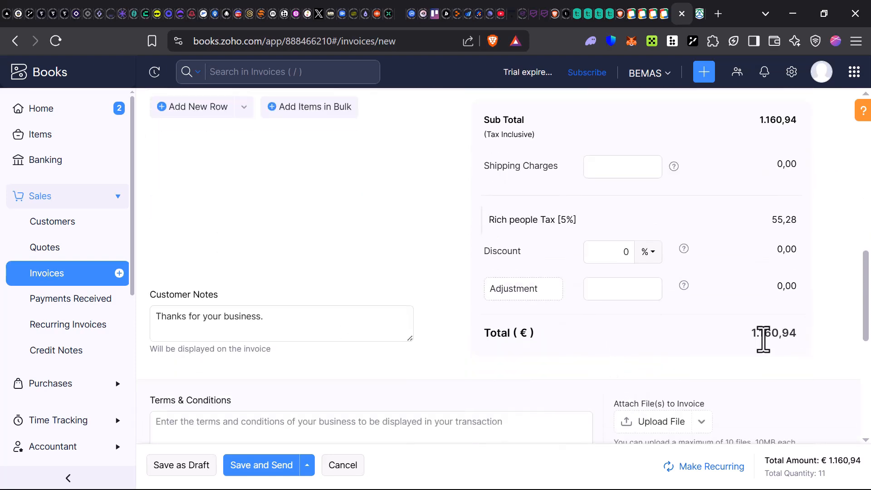
# Examine the invoice's adjustment, terms and conditions, payment gateway and payment-received sections.
pyautogui.click(627, 294)
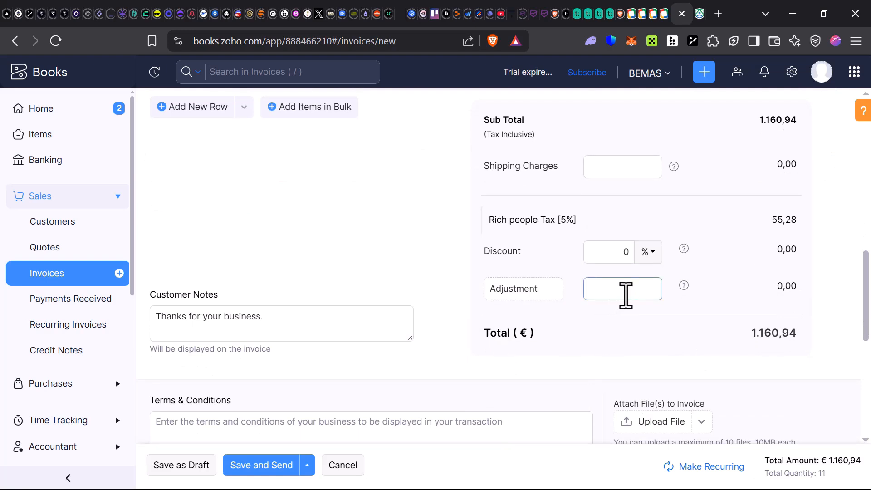
pyautogui.click(745, 282)
pyautogui.click(608, 293)
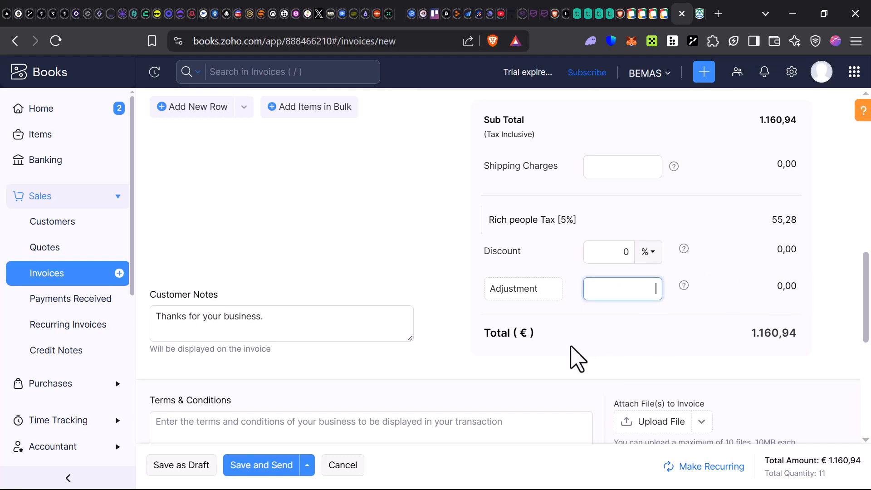
pyautogui.scroll(-3, 577, 358)
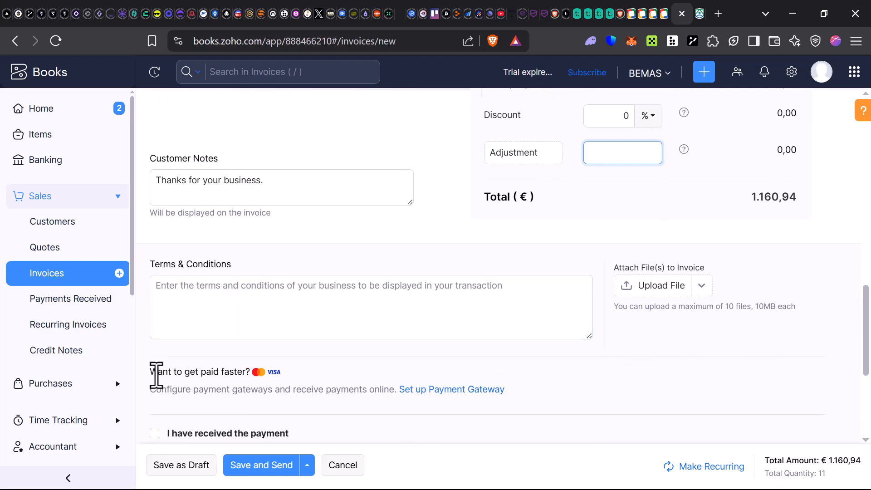
pyautogui.moveTo(145, 369); pyautogui.dragTo(282, 348)
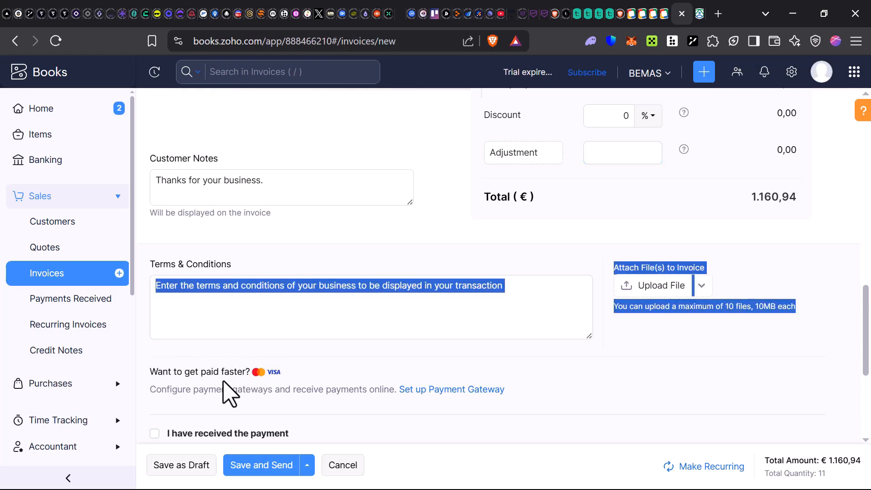
pyautogui.click(366, 362)
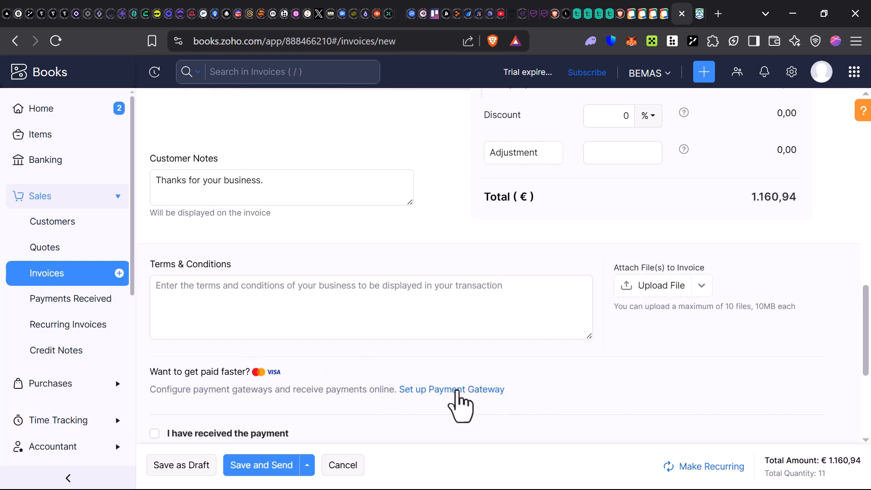
pyautogui.scroll(-3, 463, 408)
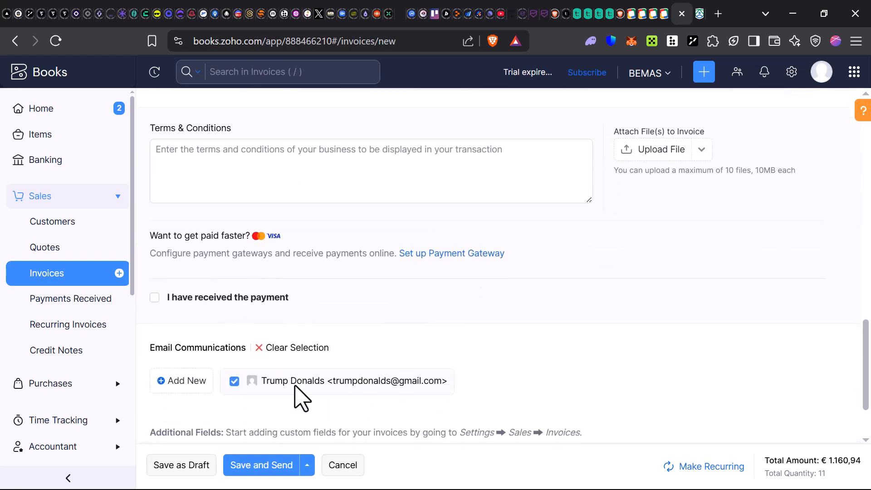
pyautogui.click(154, 298)
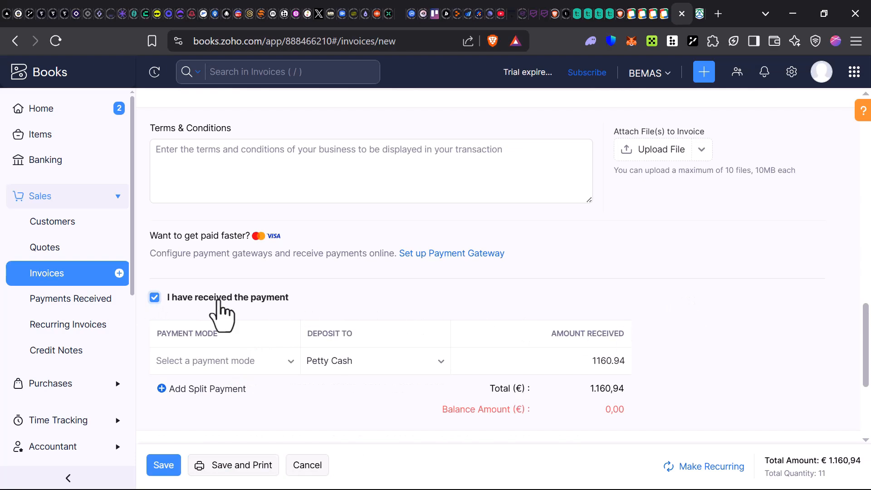
pyautogui.click(154, 298)
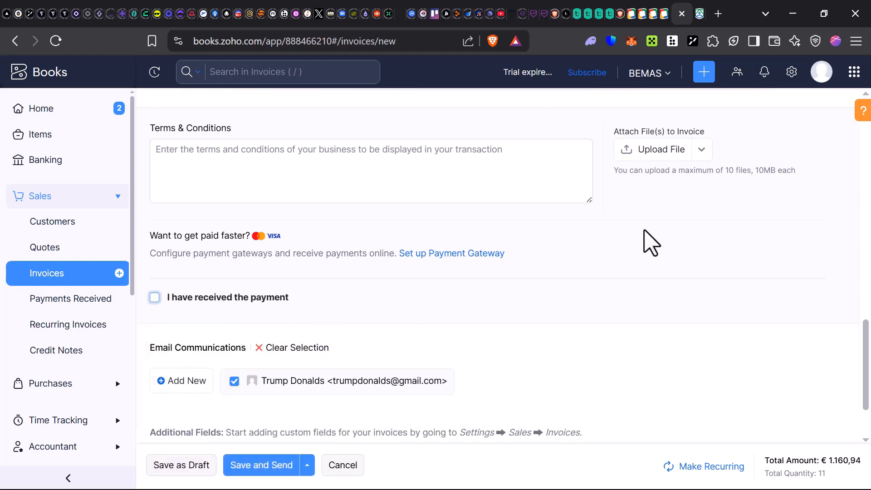
# Recheck the invoice's details and save it with the Save and Send Later option.
pyautogui.scroll(8, 522, 286)
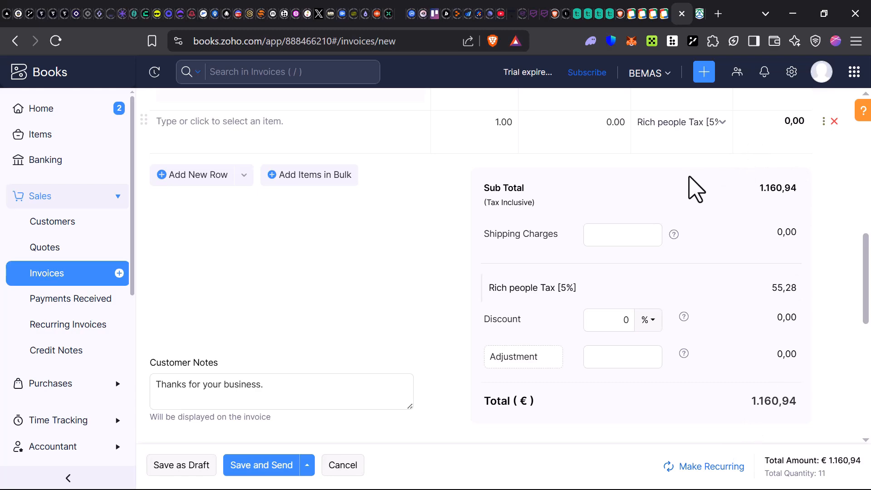
pyautogui.scroll(10, 694, 188)
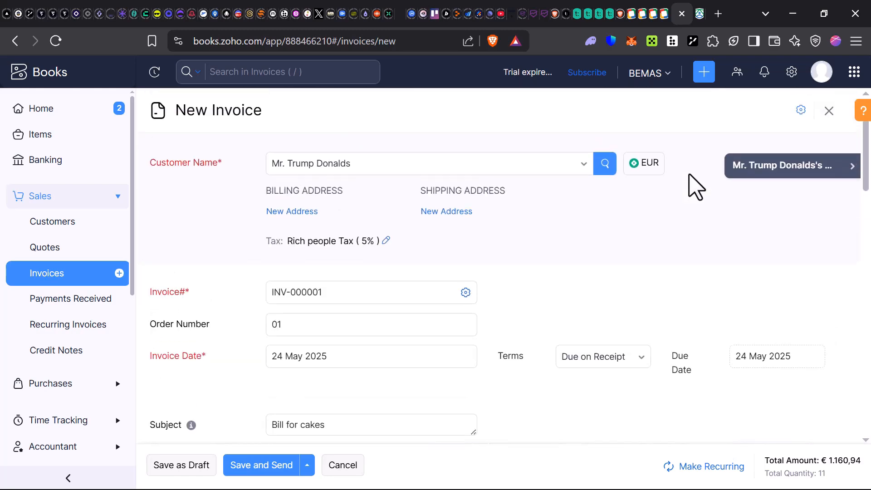
pyautogui.scroll(-10, 544, 195)
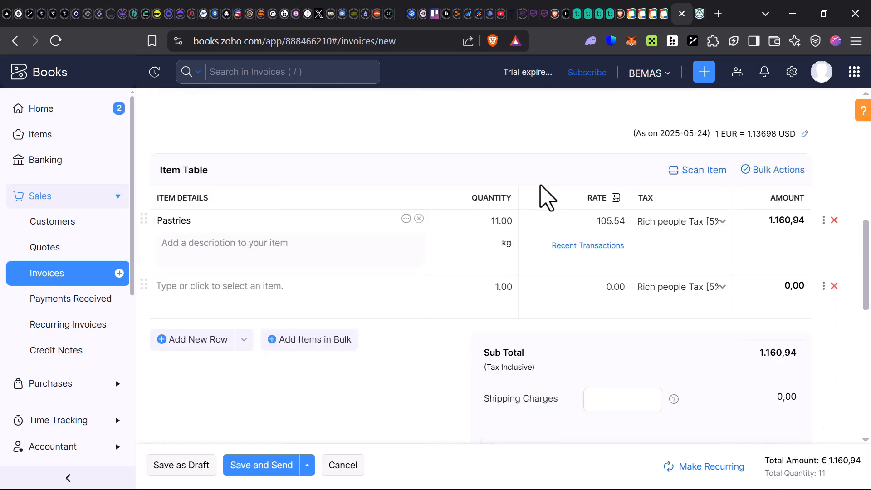
pyautogui.click(305, 472)
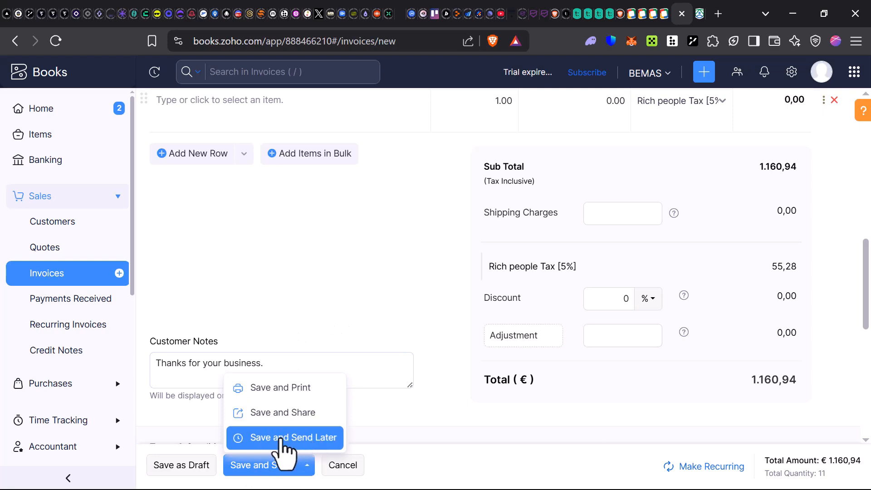
pyautogui.click(302, 443)
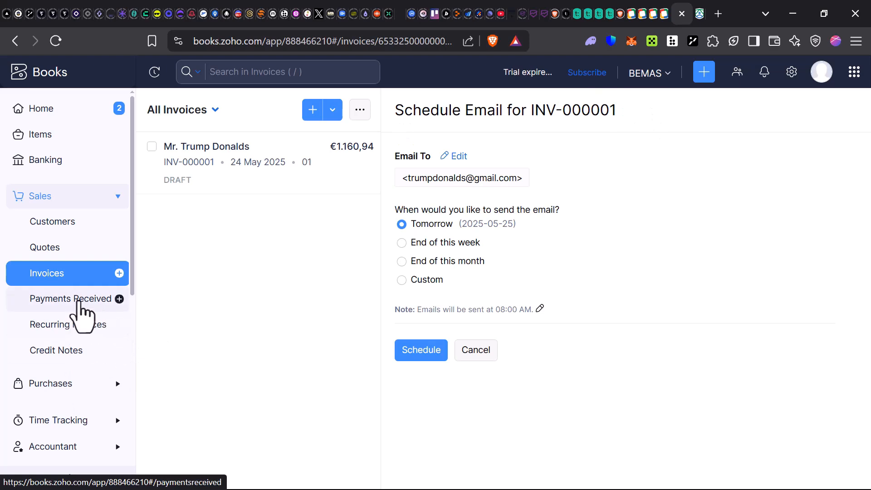
# Look through the Payments Received, Recurring Invoices and Credit Notes pages of the sales module.
pyautogui.click(78, 303)
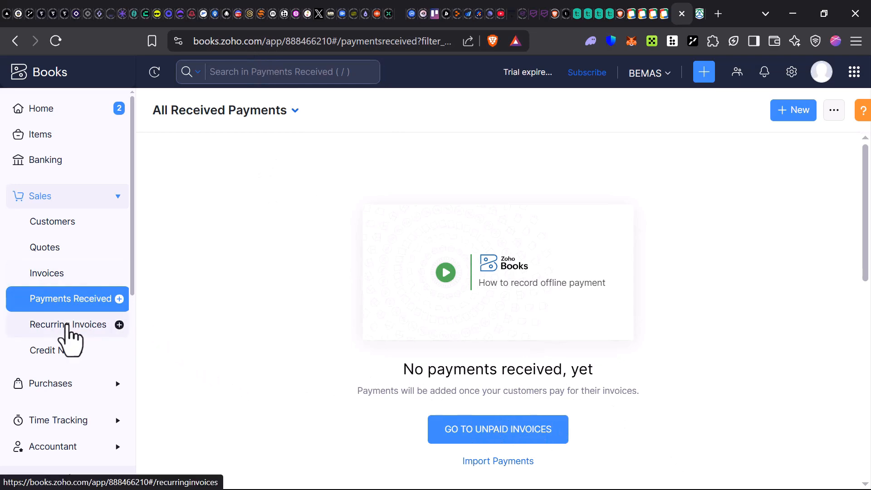
pyautogui.click(66, 327)
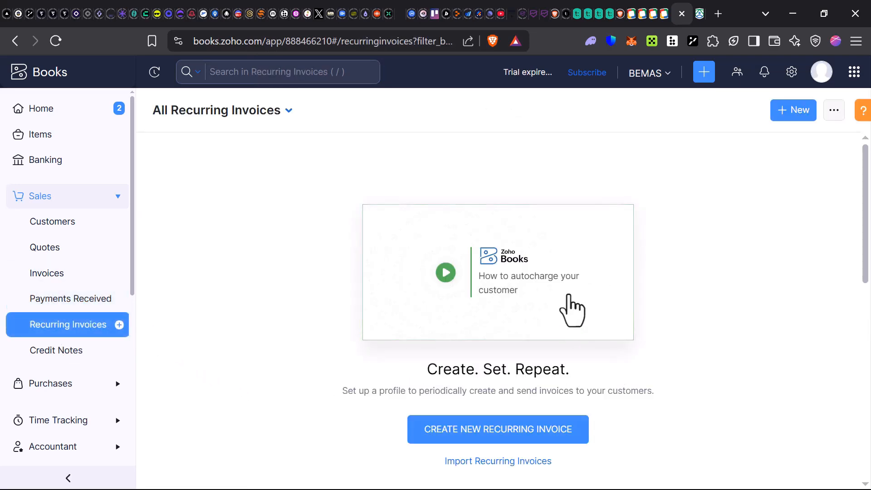
pyautogui.moveTo(345, 389); pyautogui.dragTo(562, 417)
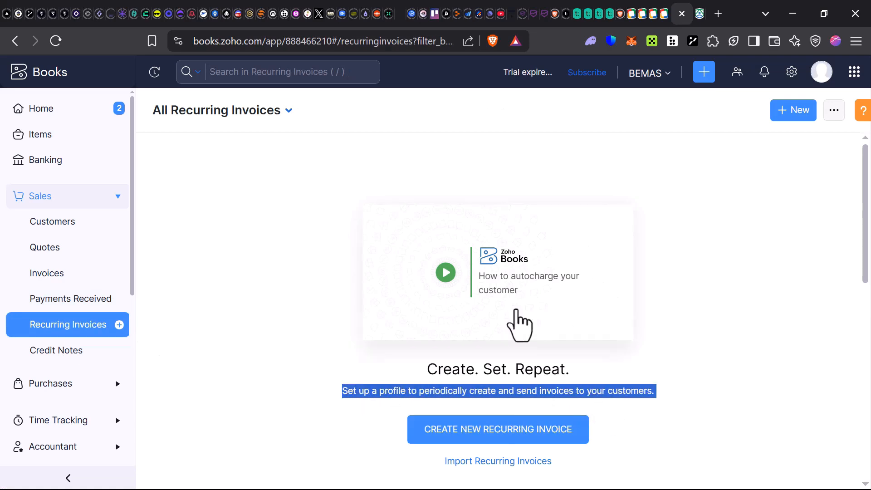
pyautogui.click(68, 351)
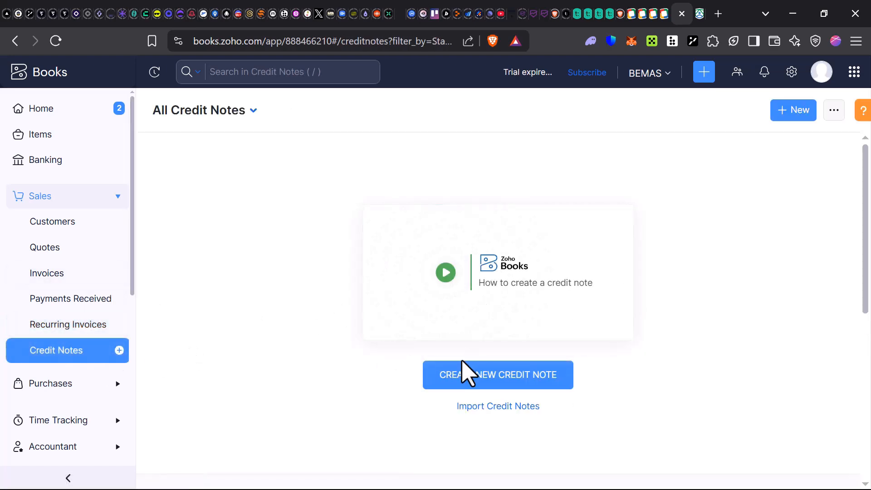
# Look through the Vendors and Expenses pages of the purchases module.
pyautogui.scroll(-3, 34, 327)
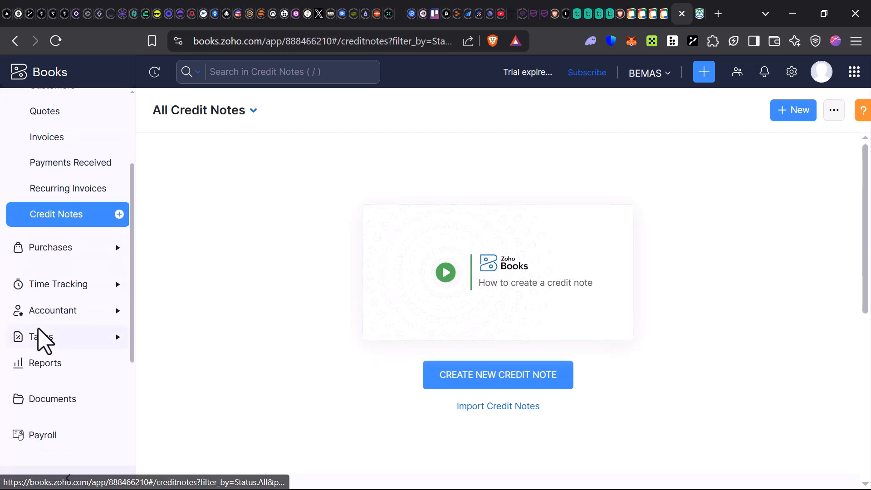
pyautogui.click(68, 249)
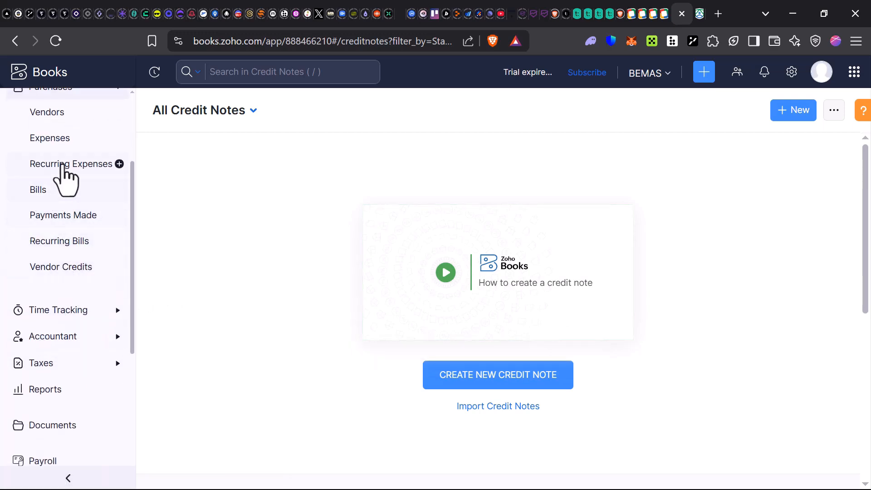
pyautogui.scroll(3, 66, 177)
pyautogui.click(62, 257)
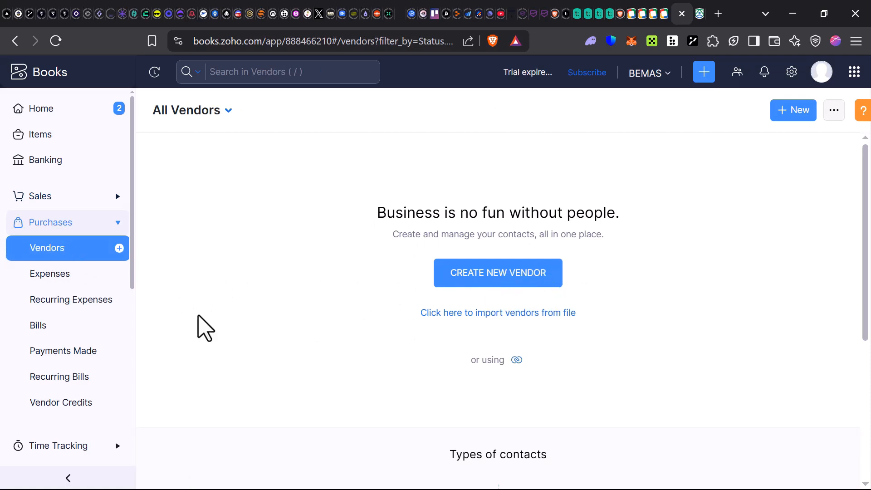
pyautogui.click(53, 276)
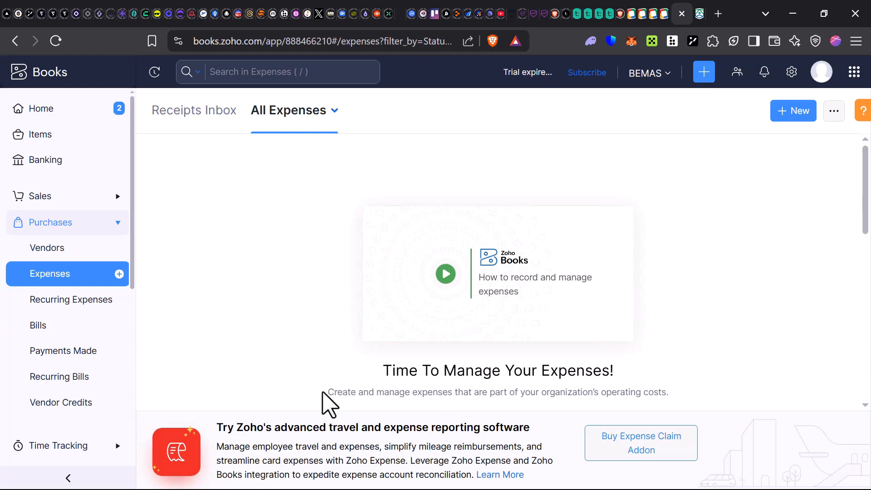
pyautogui.moveTo(323, 393); pyautogui.dragTo(539, 401)
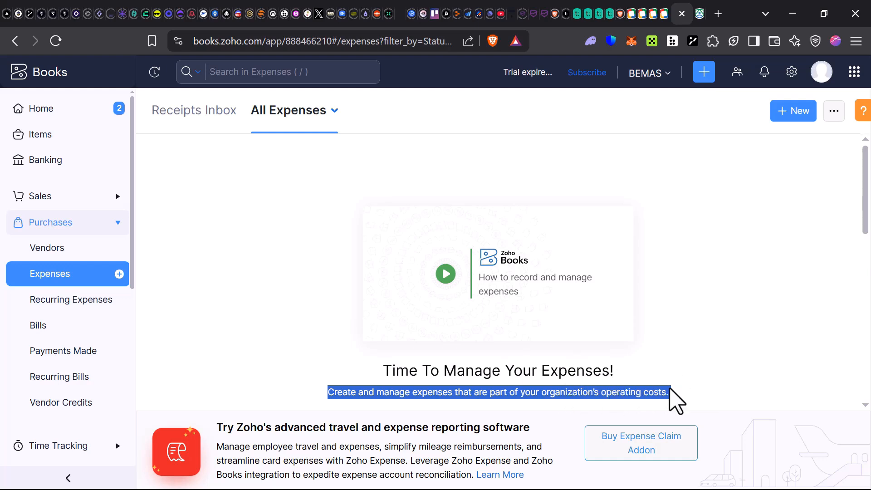
pyautogui.scroll(-1, 508, 340)
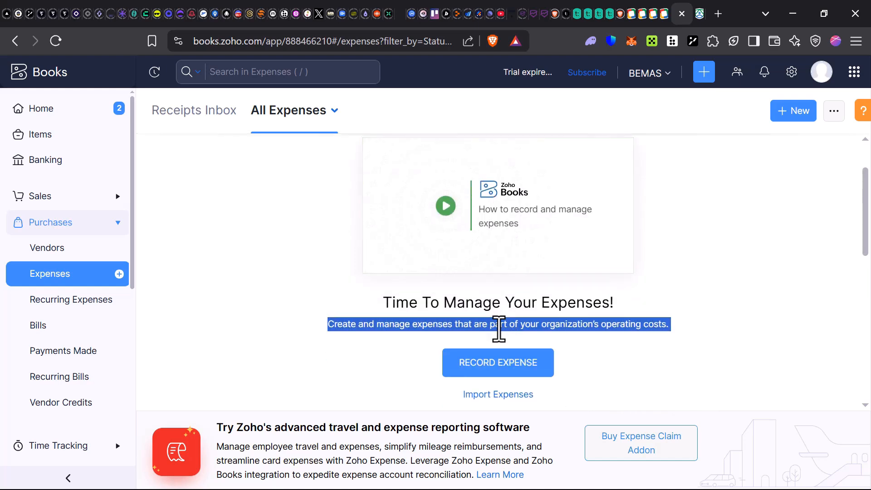
# Start recording a new expense with Cost of Goods Sold as the expense account and an amount of 10000 USD.
pyautogui.click(510, 375)
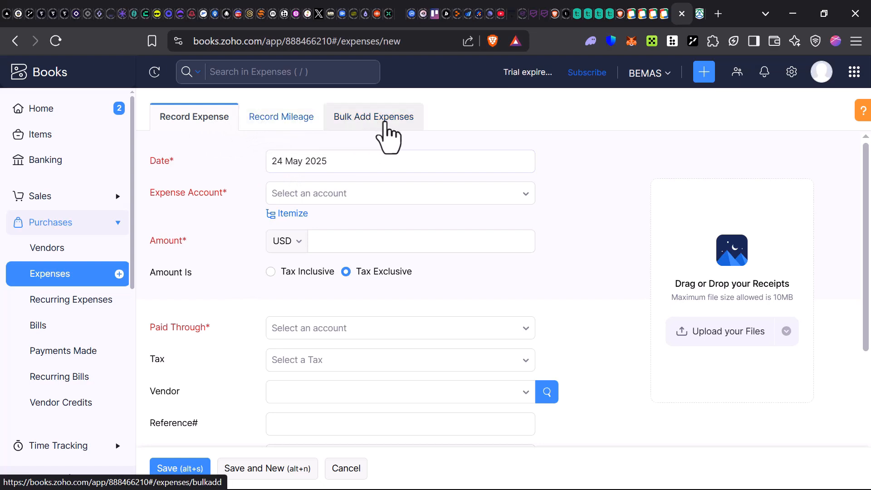
pyautogui.click(324, 200)
pyautogui.click(331, 269)
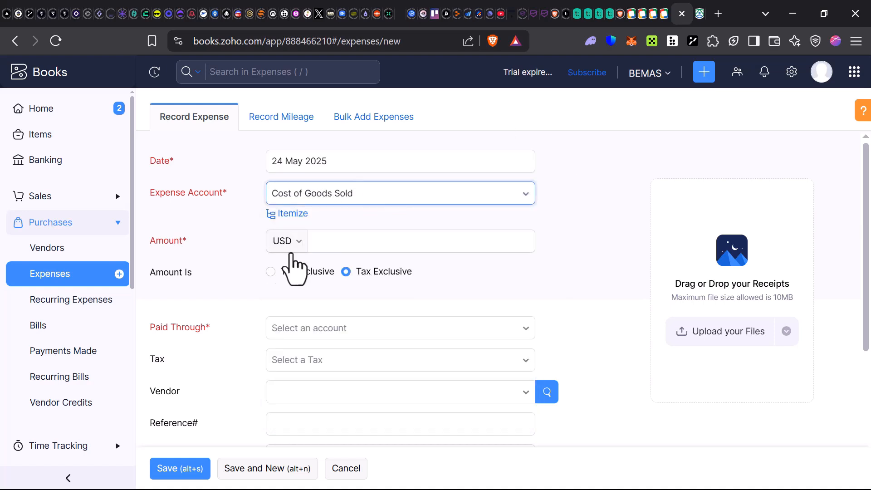
pyautogui.click(349, 252)
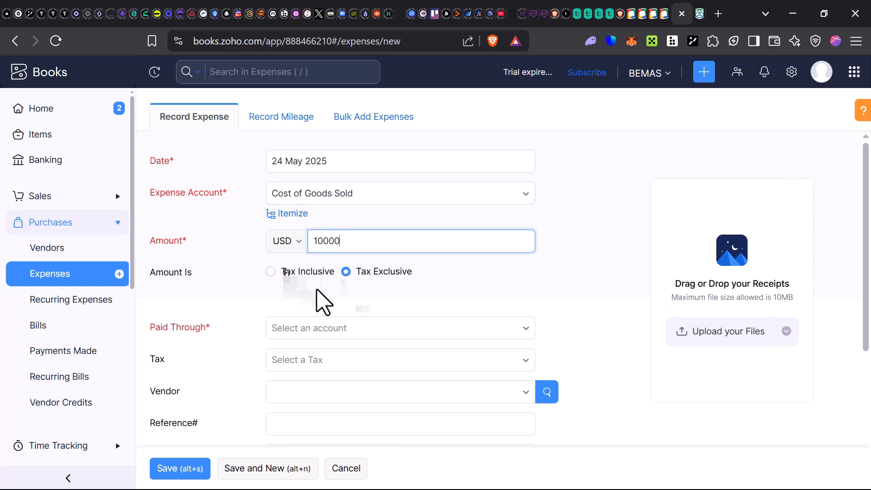
# Set the expense's paid-through account to Furniture and Equipment.
pyautogui.click(326, 342)
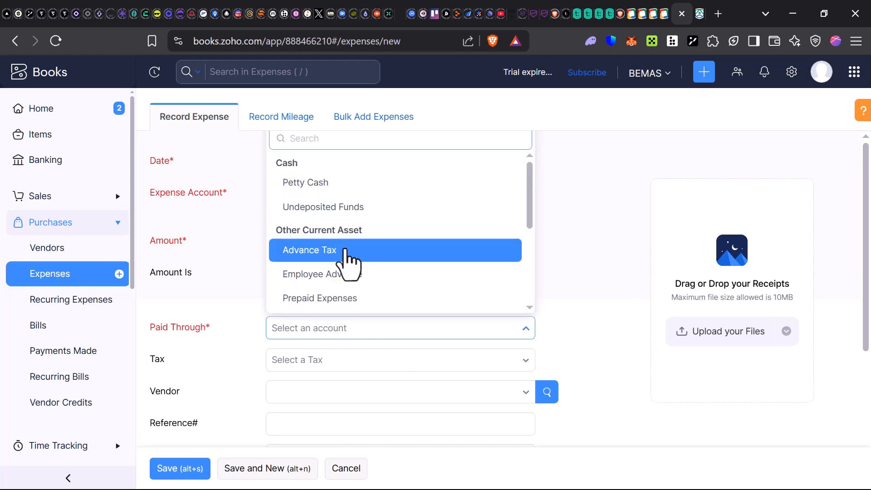
pyautogui.scroll(-1, 343, 291)
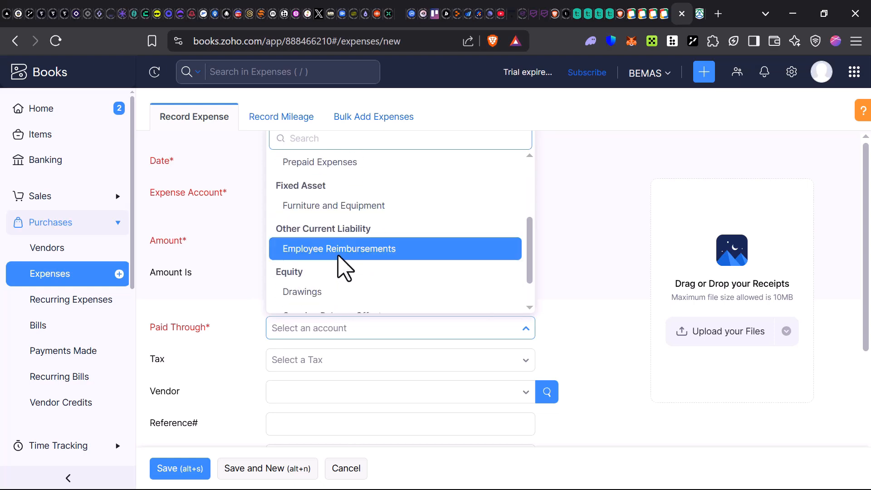
pyautogui.scroll(-5, 346, 214)
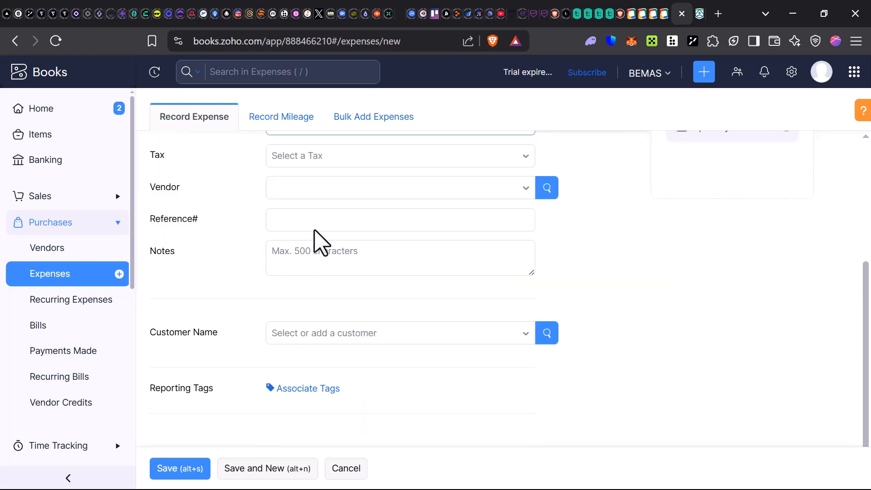
pyautogui.scroll(3, 320, 241)
pyautogui.scroll(2, 360, 223)
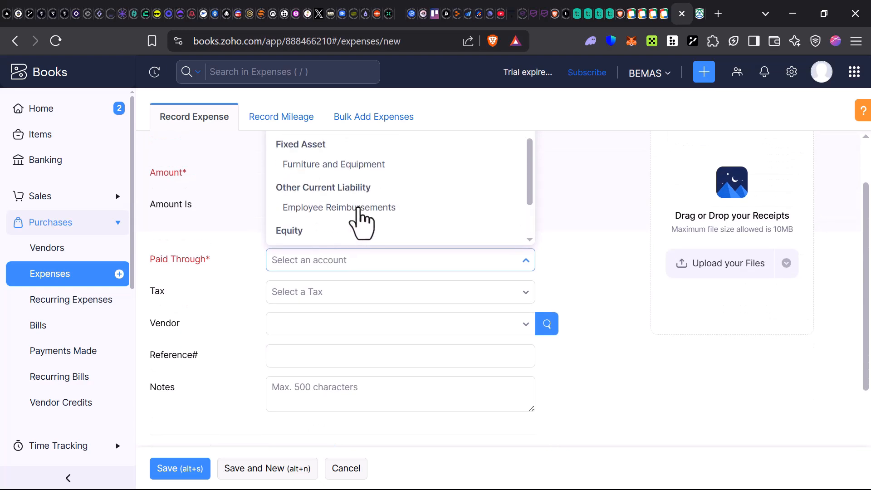
pyautogui.scroll(4, 361, 218)
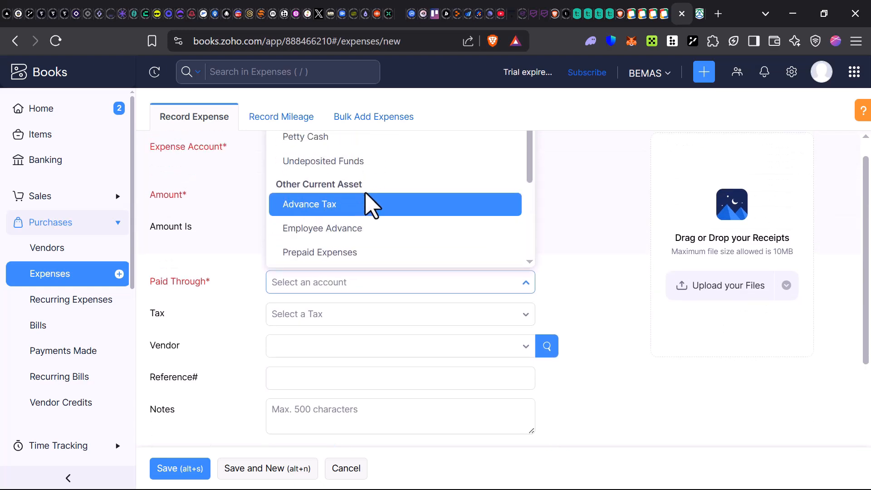
pyautogui.scroll(1, 367, 205)
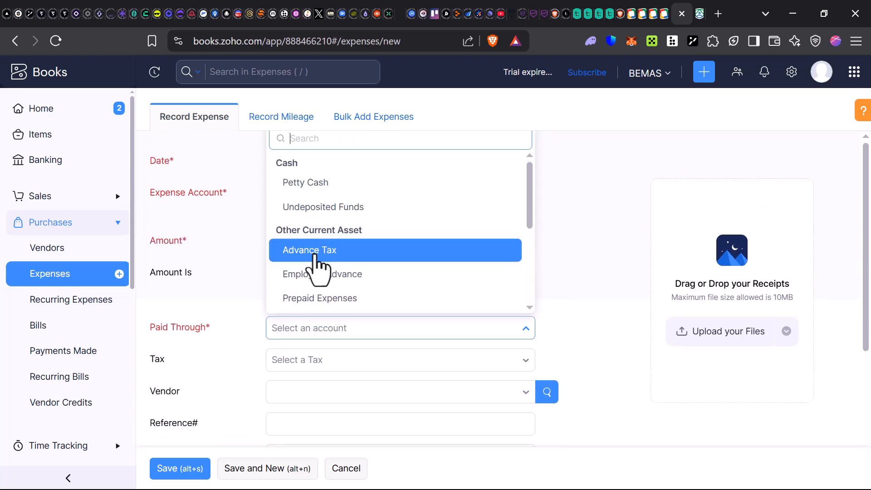
# Check the expense's available taxes without choosing one, and open the form for adding a new vendor to the expense.
pyautogui.click(339, 361)
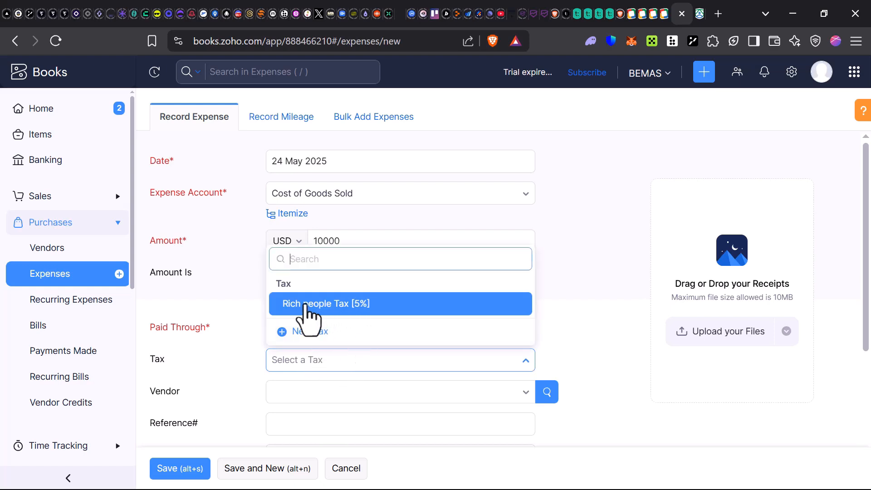
pyautogui.click(239, 368)
pyautogui.click(331, 391)
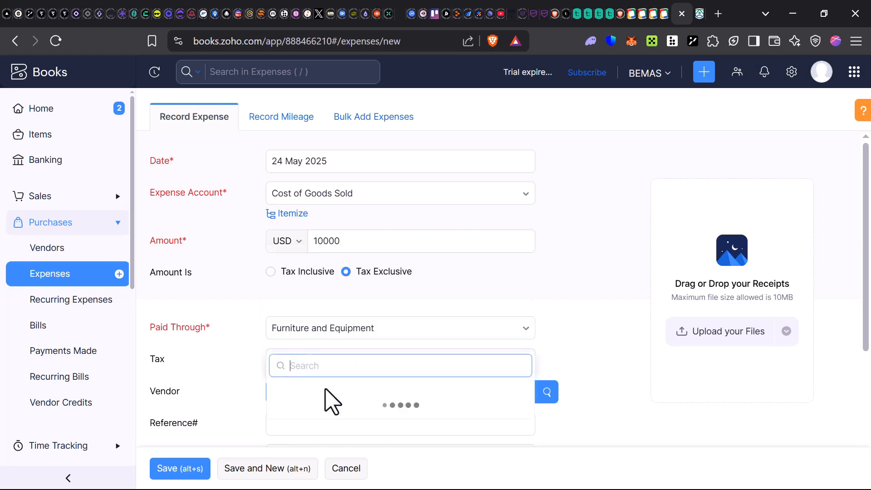
pyautogui.click(282, 365)
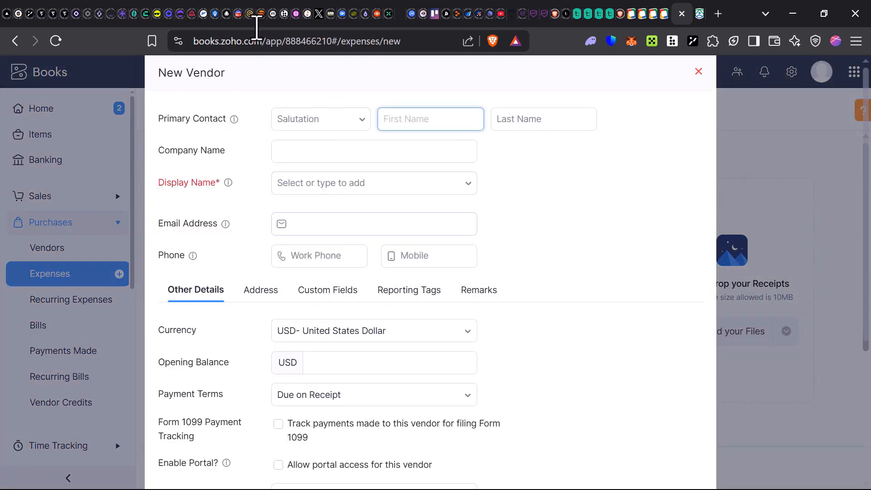
# Fill in the new vendor's primary contact with the salutation Mr. and a first name, and use these as the display name.
pyautogui.click(359, 129)
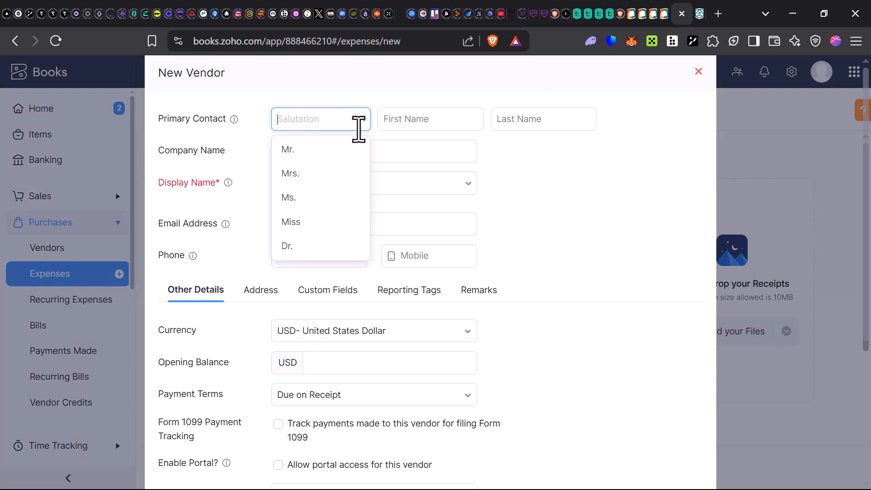
pyautogui.click(312, 150)
pyautogui.click(413, 127)
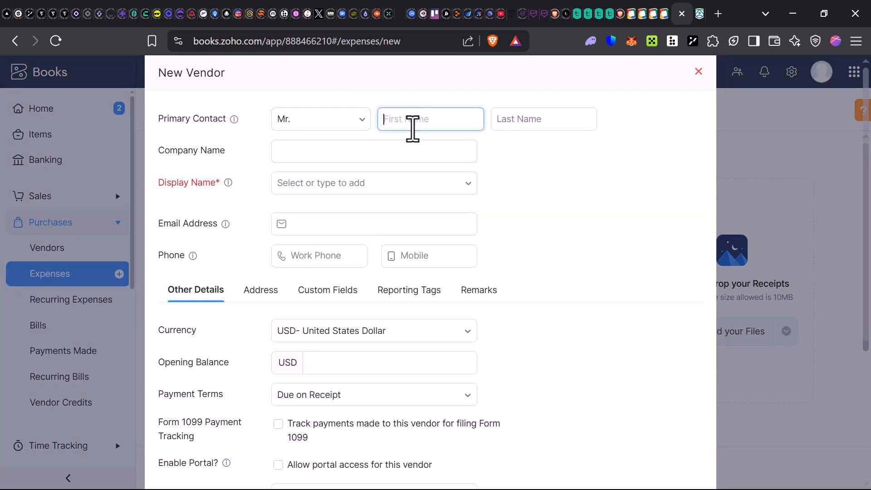
pyautogui.write('hooll')
pyautogui.click(424, 157)
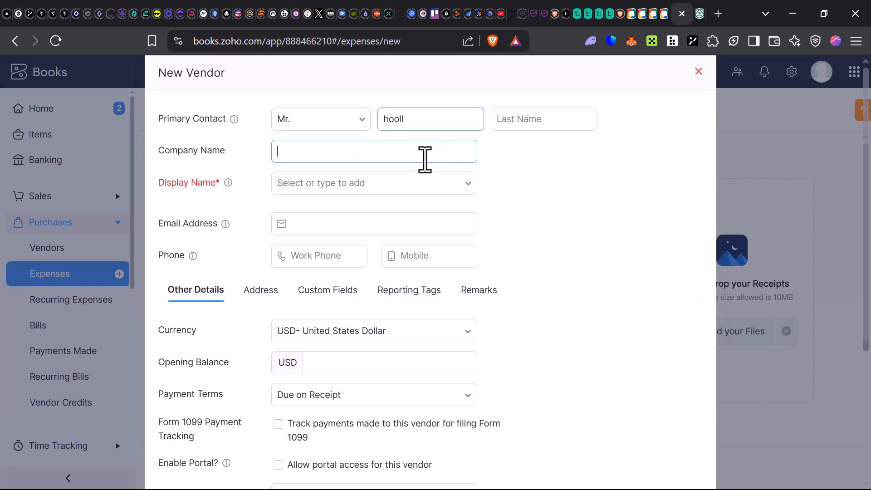
pyautogui.click(352, 189)
pyautogui.click(339, 220)
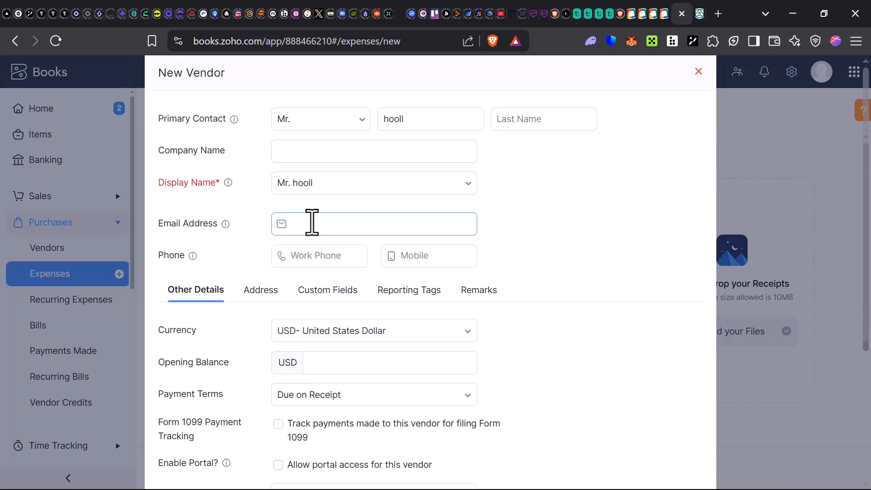
pyautogui.click(326, 260)
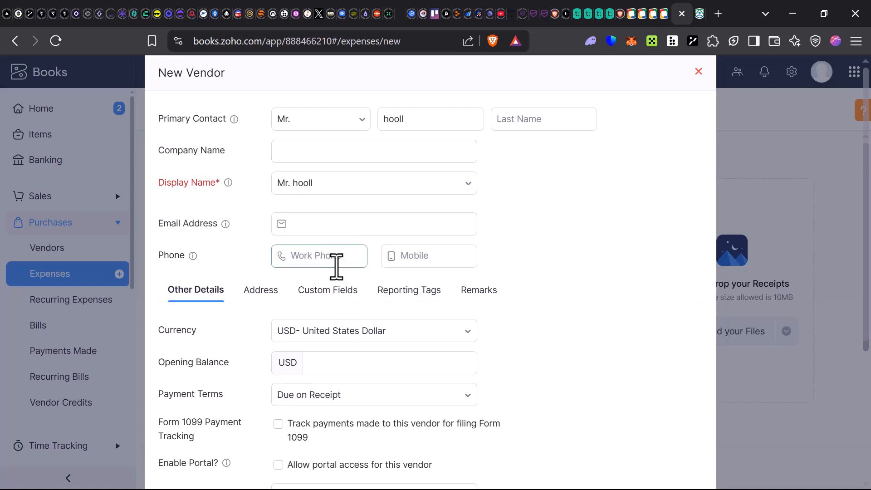
# Set the new vendor's currency to EUR- Euro and save the vendor.
pyautogui.click(335, 370)
pyautogui.scroll(-3, 334, 370)
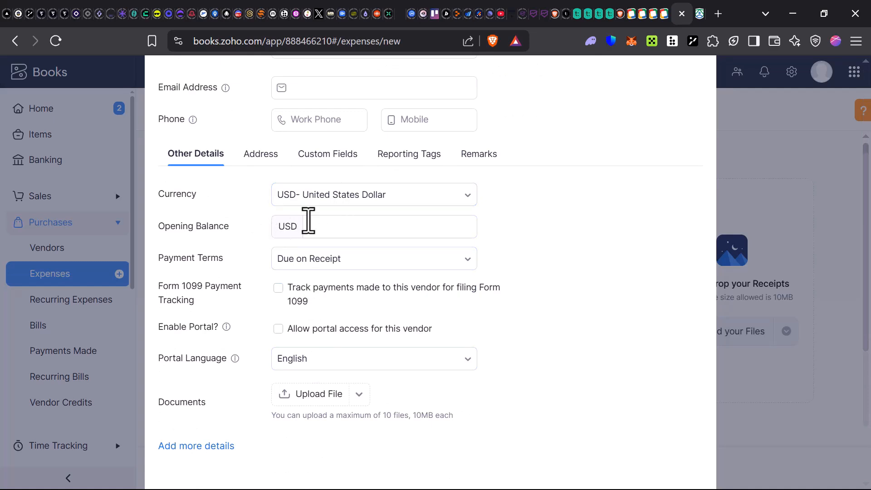
pyautogui.click(367, 223)
pyautogui.click(427, 197)
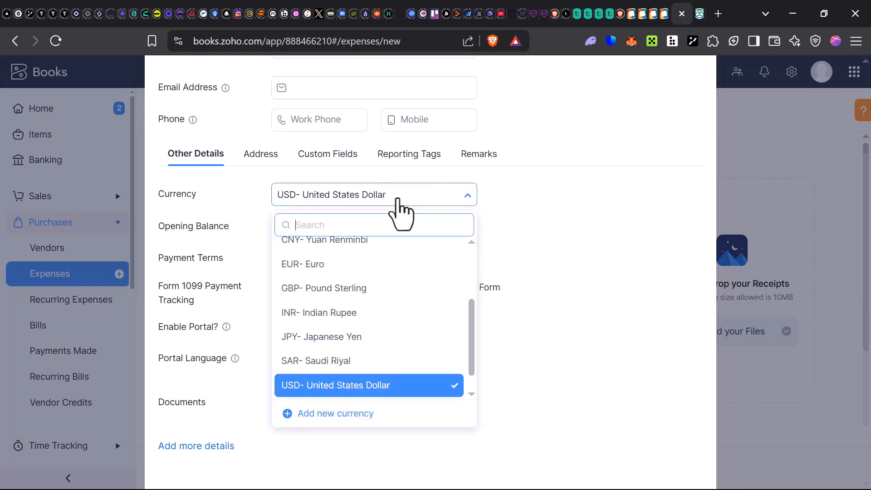
pyautogui.click(322, 275)
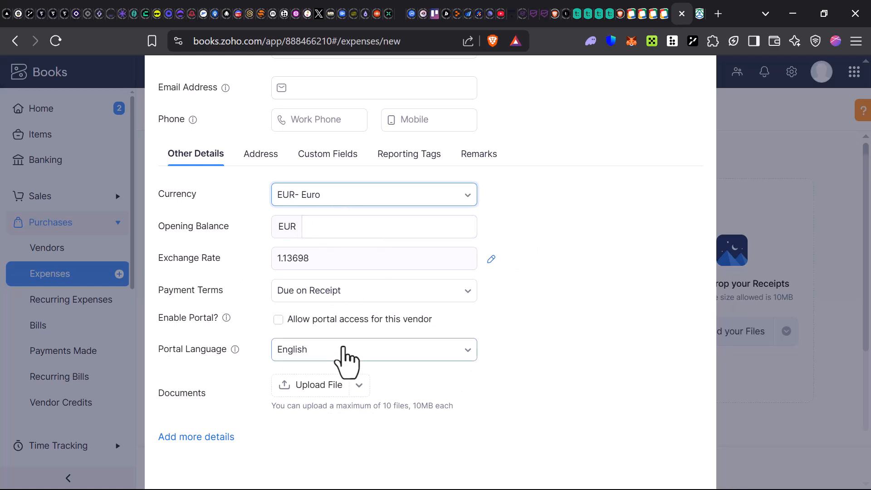
pyautogui.scroll(-2, 350, 377)
pyautogui.click(183, 447)
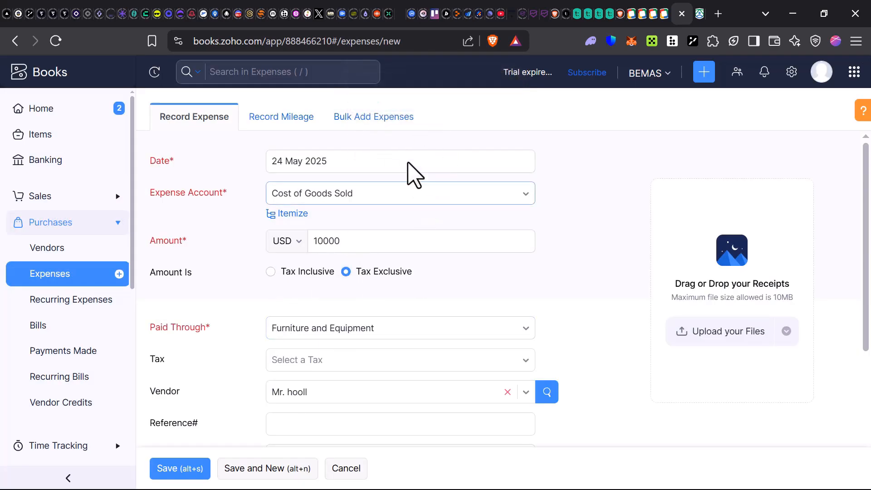
# Check the remaining fields of the expense form, leaving the optional ones empty, and save the expense.
pyautogui.scroll(-2, 353, 393)
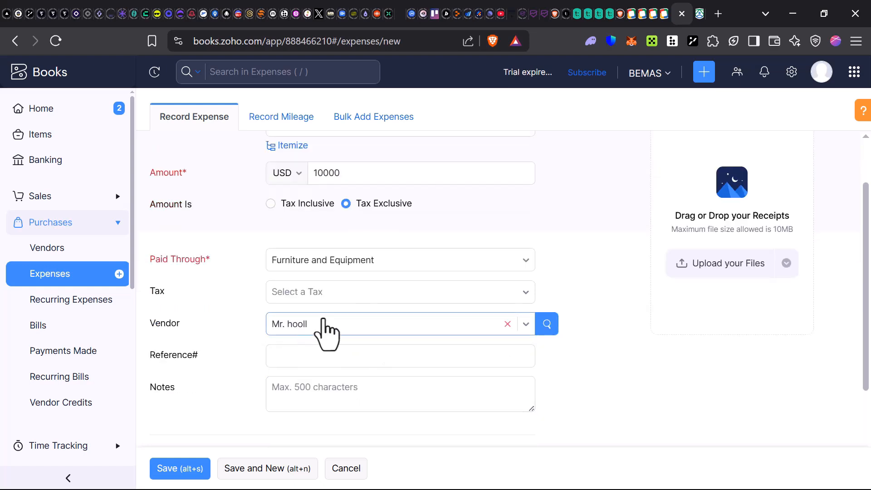
pyautogui.scroll(-3, 327, 399)
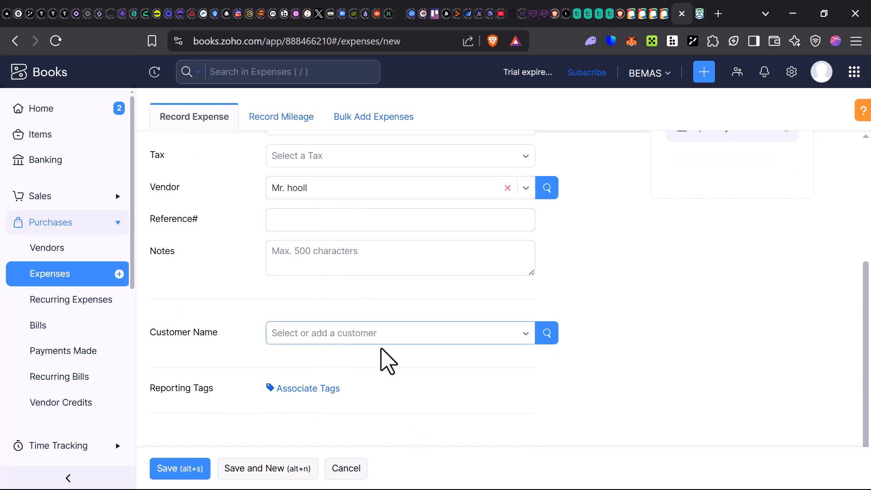
pyautogui.scroll(-1, 354, 344)
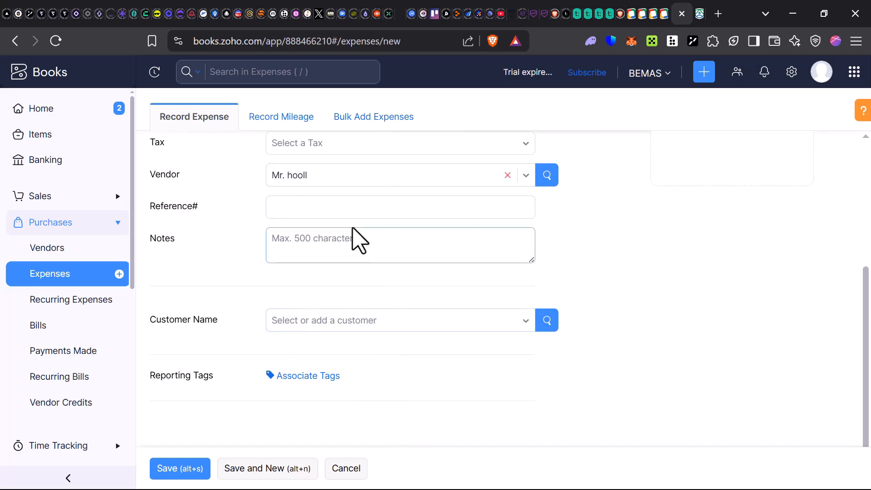
pyautogui.scroll(3, 354, 237)
pyautogui.scroll(-3, 347, 237)
pyautogui.scroll(5, 310, 258)
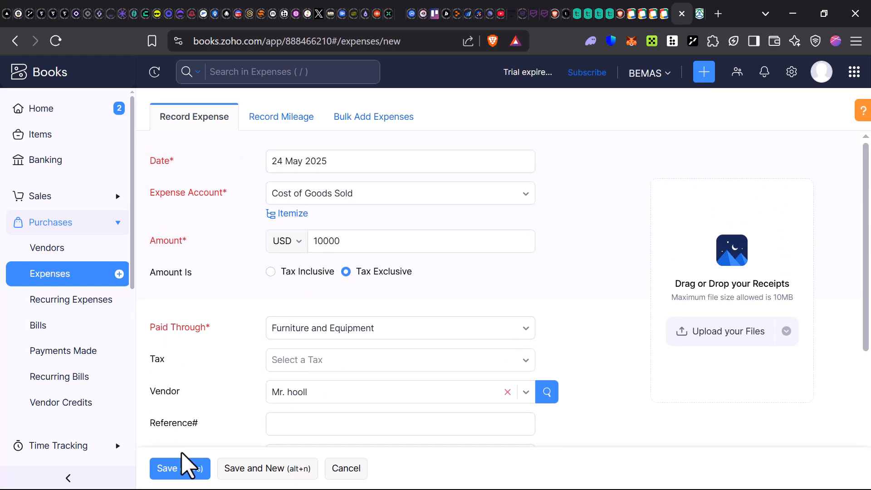
pyautogui.click(204, 472)
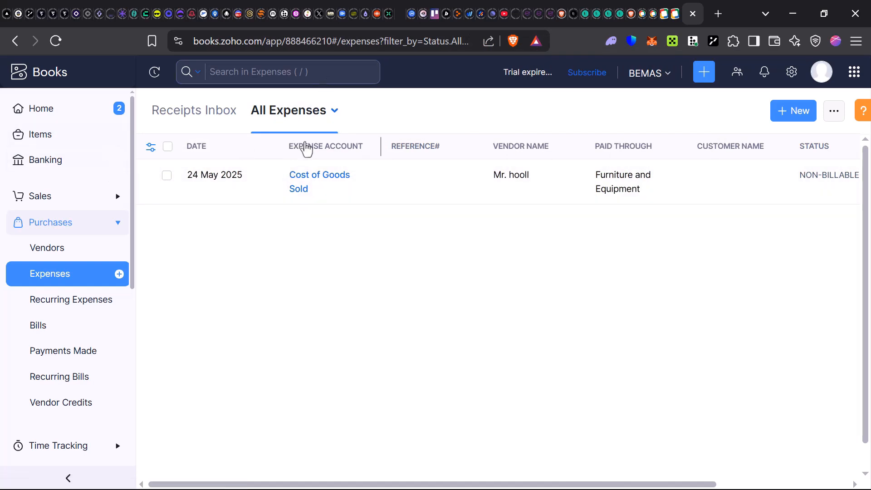
# Open the saved Cost of Goods Sold expense and examine its amount, paid-through account, journal and receipt attachment options.
pyautogui.click(359, 182)
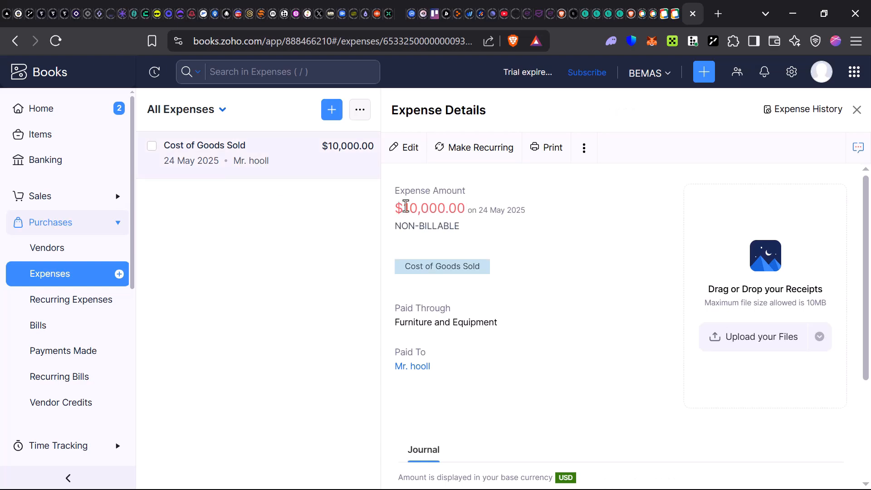
pyautogui.moveTo(406, 207); pyautogui.dragTo(483, 209)
pyautogui.click(485, 224)
pyautogui.scroll(-2, 494, 267)
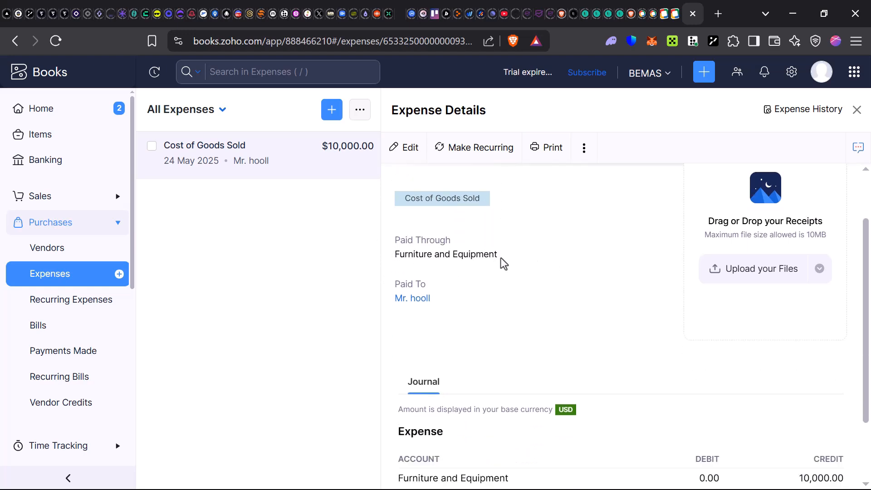
pyautogui.tripleClick(415, 252)
pyautogui.click(476, 284)
pyautogui.scroll(-2, 581, 284)
pyautogui.scroll(4, 587, 273)
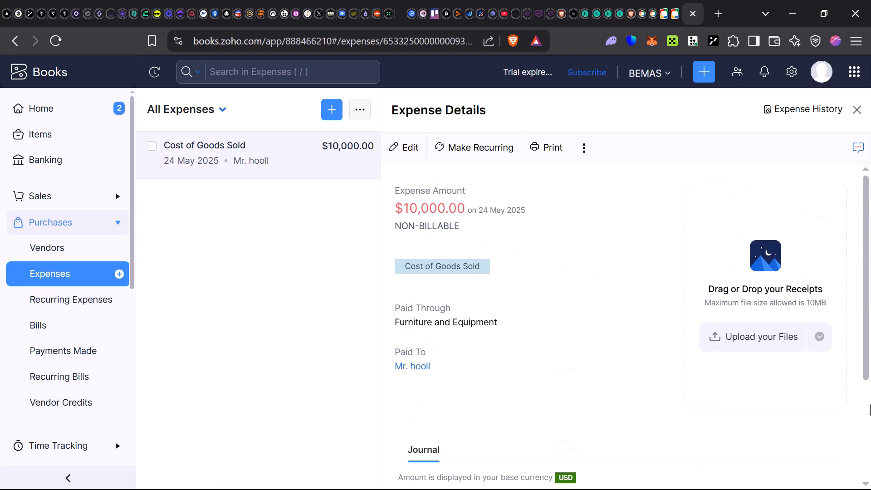
pyautogui.click(830, 346)
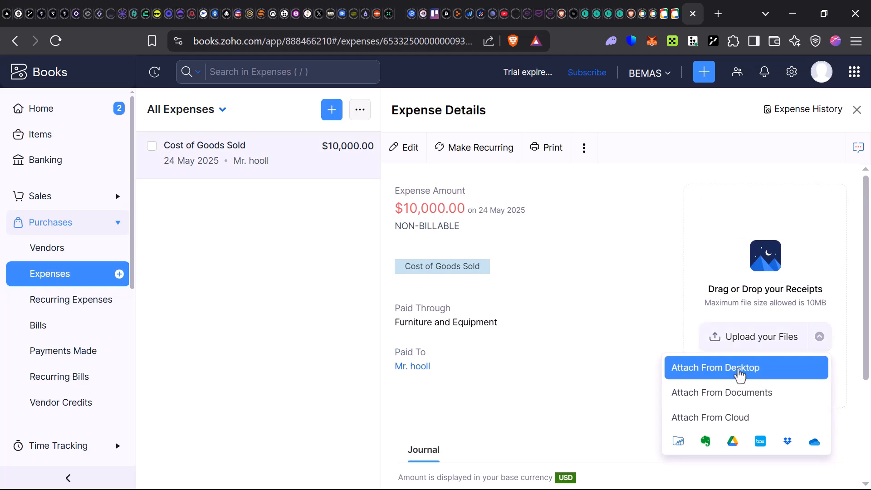
pyautogui.click(643, 314)
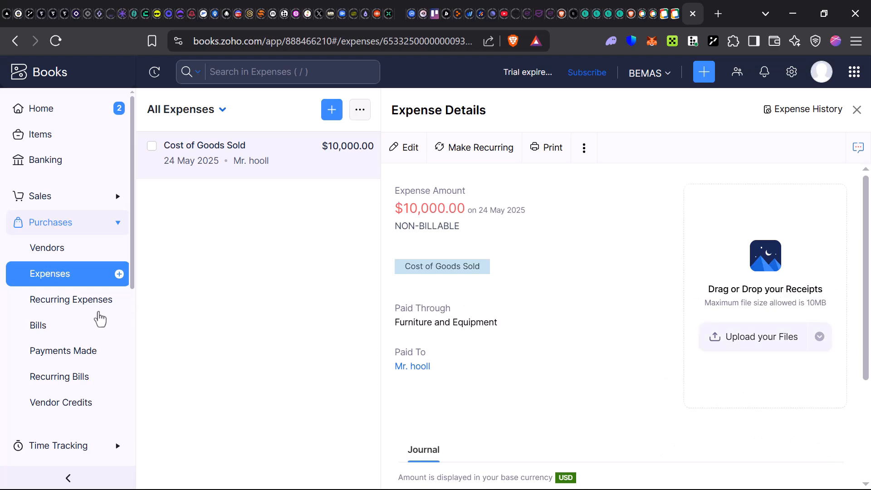
# Look through the Recurring Expenses page, including the life cycle diagram and the module's feature list.
pyautogui.click(69, 301)
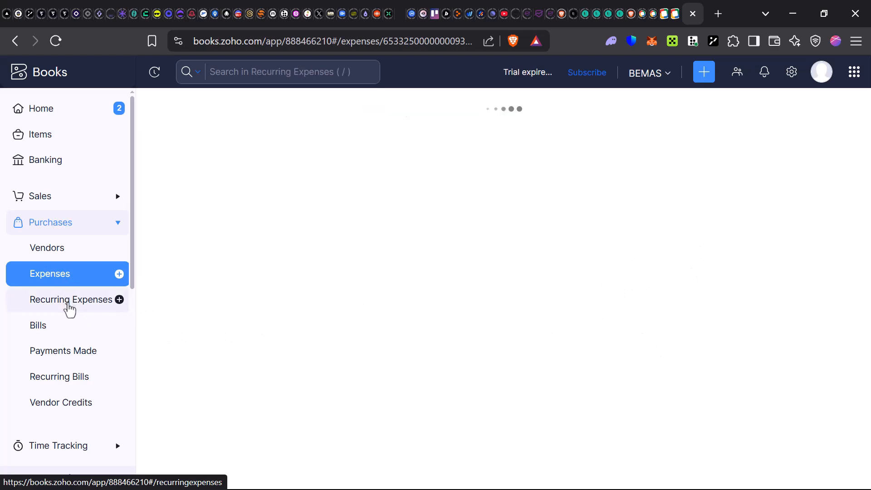
pyautogui.scroll(-3, 247, 349)
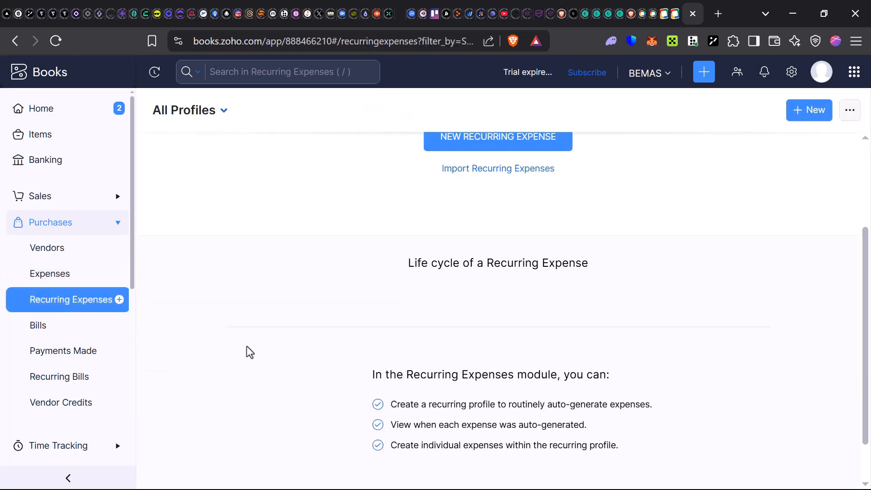
pyautogui.scroll(-3, 435, 294)
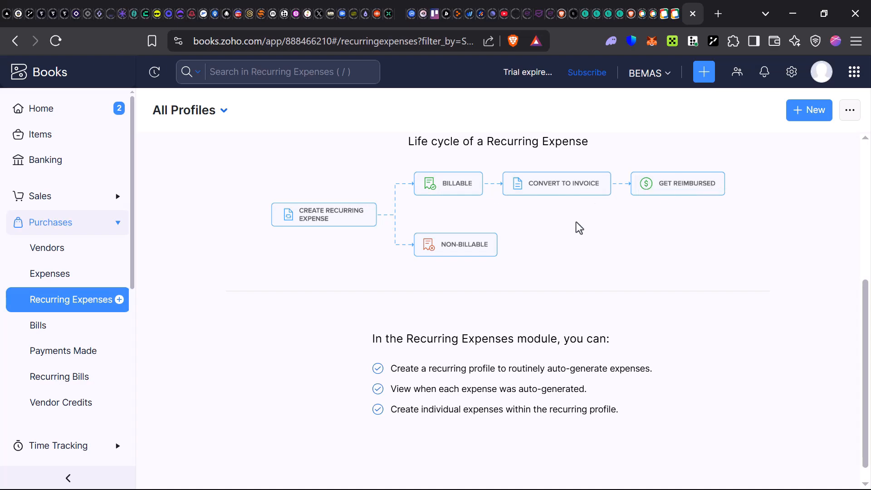
pyautogui.scroll(3, 559, 227)
pyautogui.scroll(3, 561, 290)
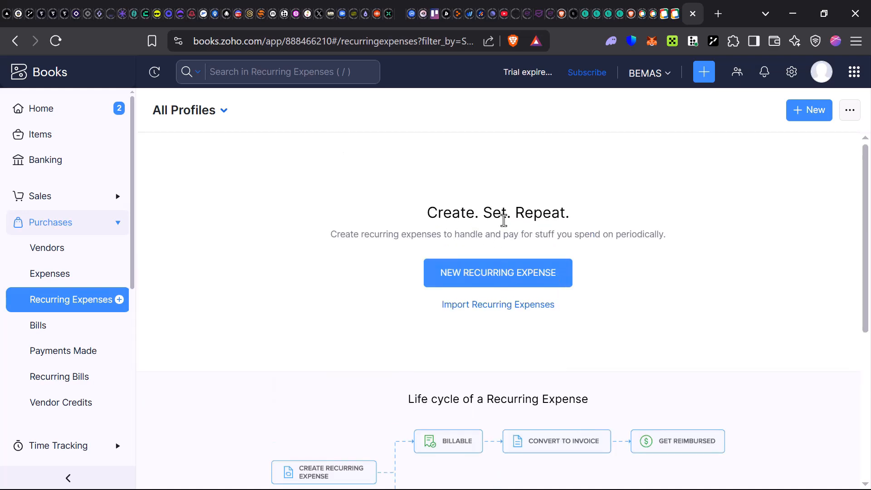
# Look through the Bills page of the purchases module, including the life cycle of a bill.
pyautogui.click(37, 330)
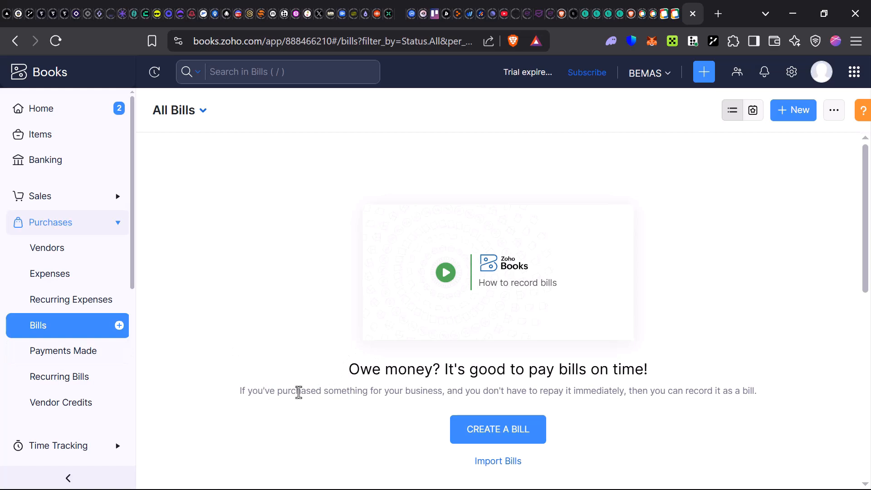
pyautogui.scroll(-5, 293, 390)
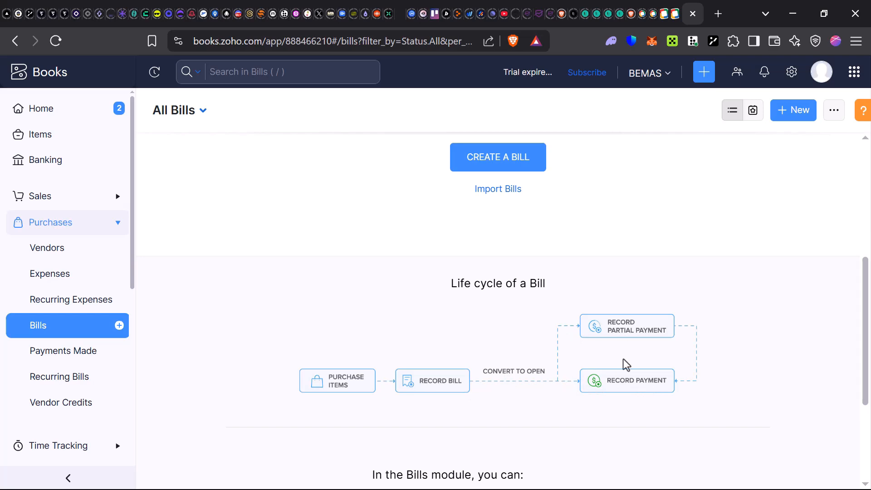
pyautogui.scroll(6, 537, 374)
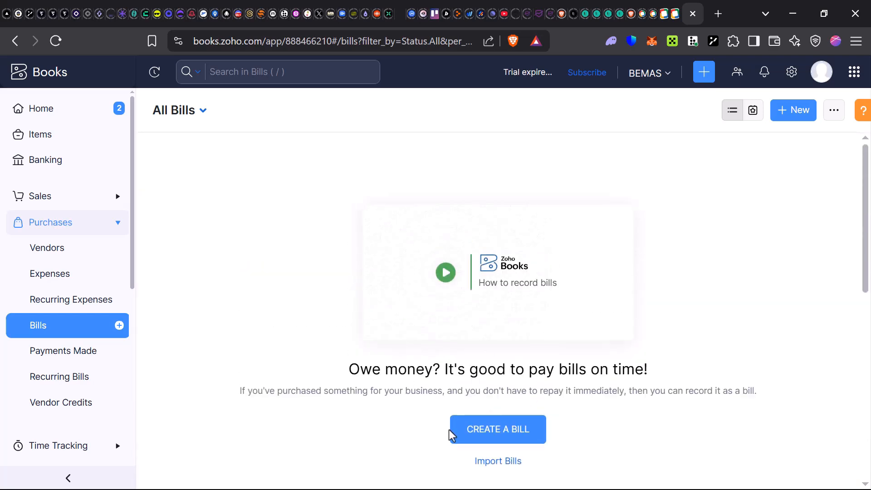
pyautogui.scroll(-3, 454, 401)
pyautogui.scroll(3, 457, 394)
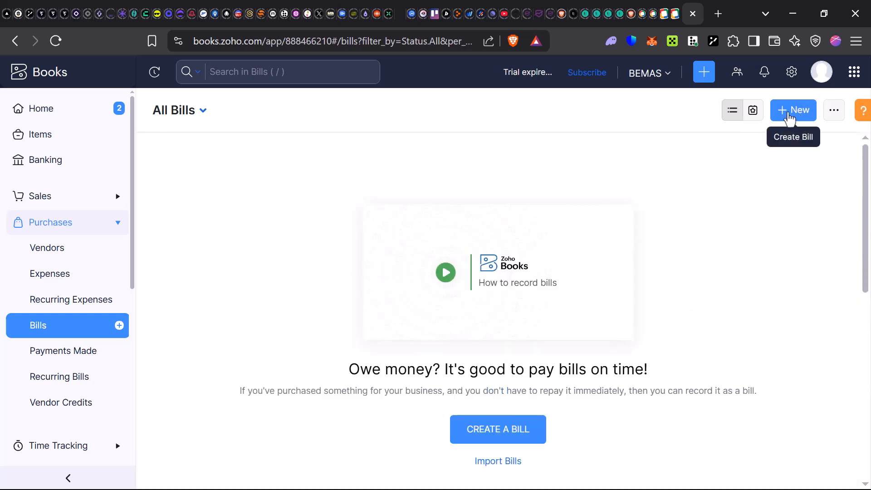
# View the Payments Made, Recurring Bills and Vendor Credits pages, including the life cycle of a vendor credit.
pyautogui.click(63, 357)
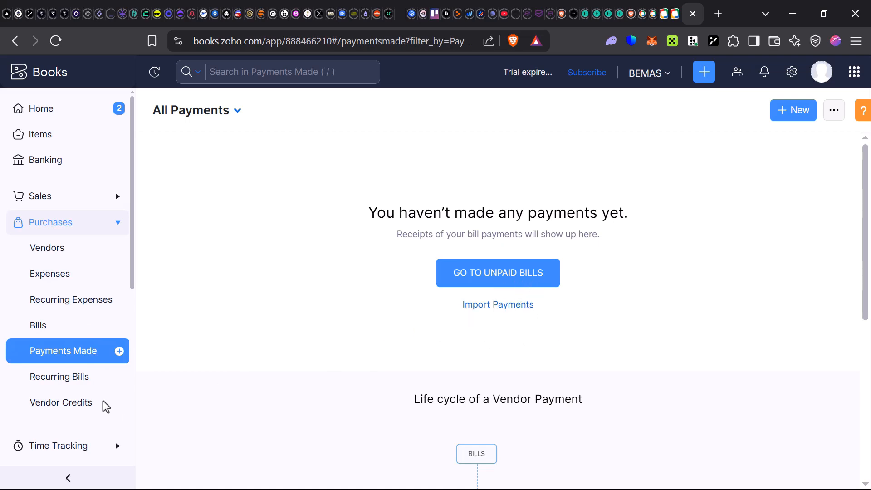
pyautogui.click(77, 378)
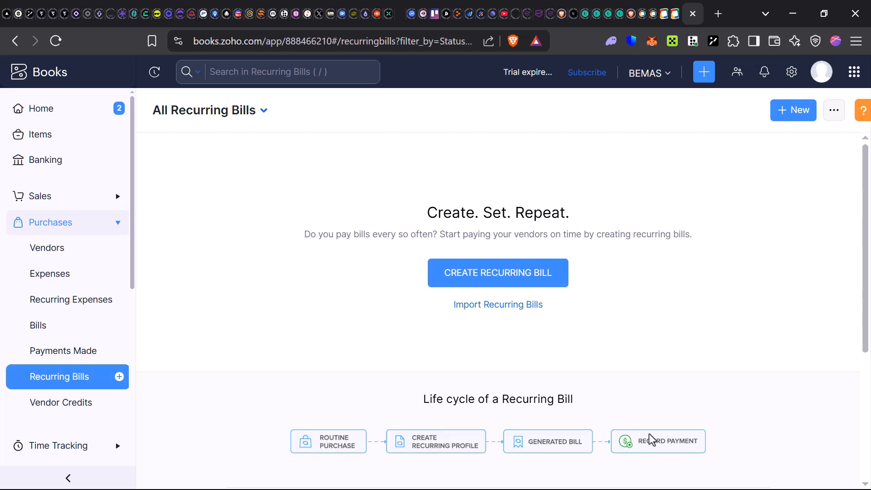
pyautogui.click(91, 407)
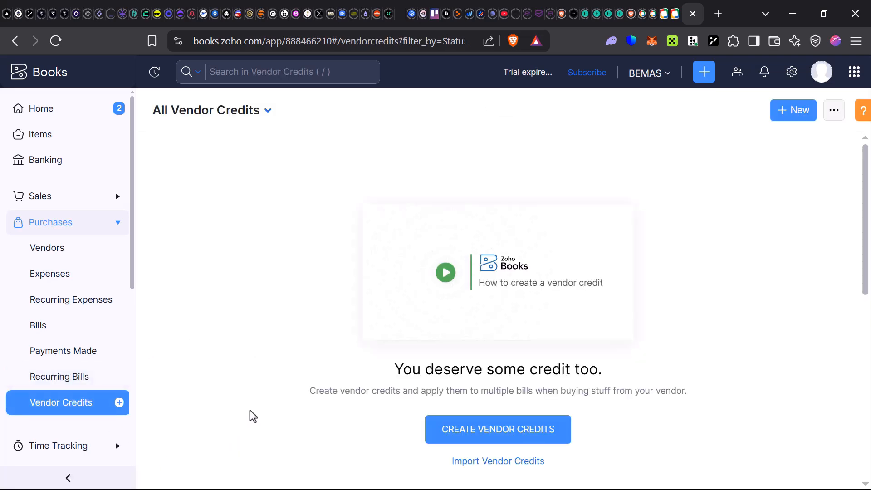
pyautogui.scroll(-3, 250, 413)
pyautogui.scroll(-1, 252, 415)
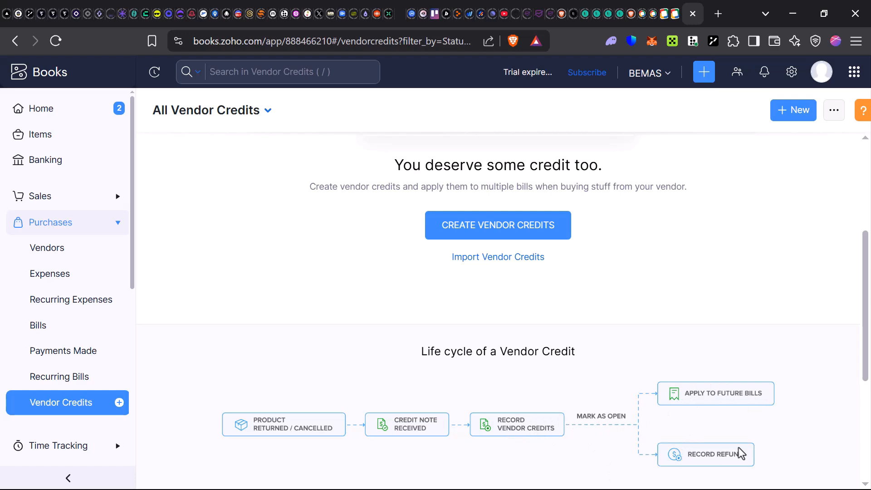
pyautogui.scroll(5, 406, 351)
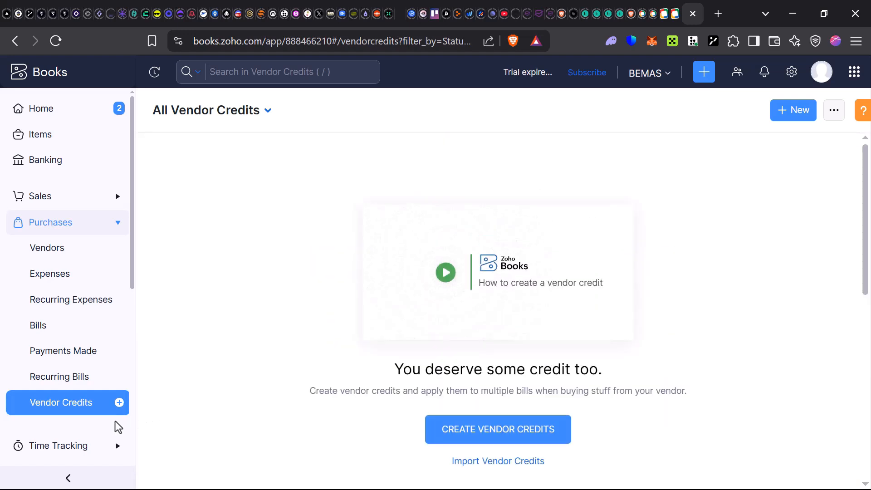
# Open the Projects page of the time tracking module and look through its overview.
pyautogui.click(90, 452)
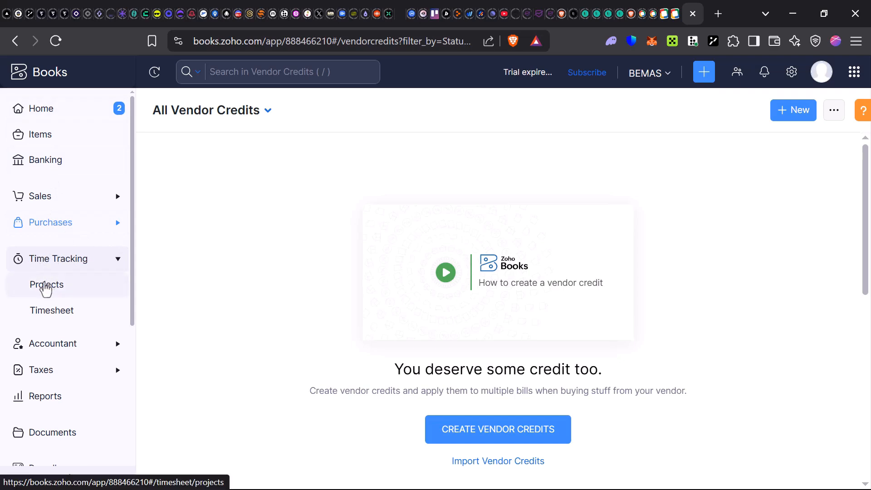
pyautogui.click(46, 286)
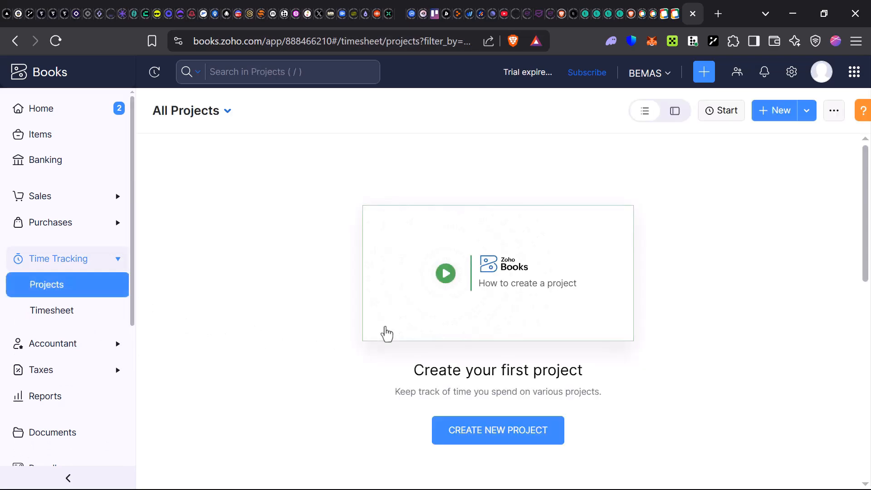
pyautogui.scroll(-8, 414, 386)
pyautogui.scroll(6, 415, 387)
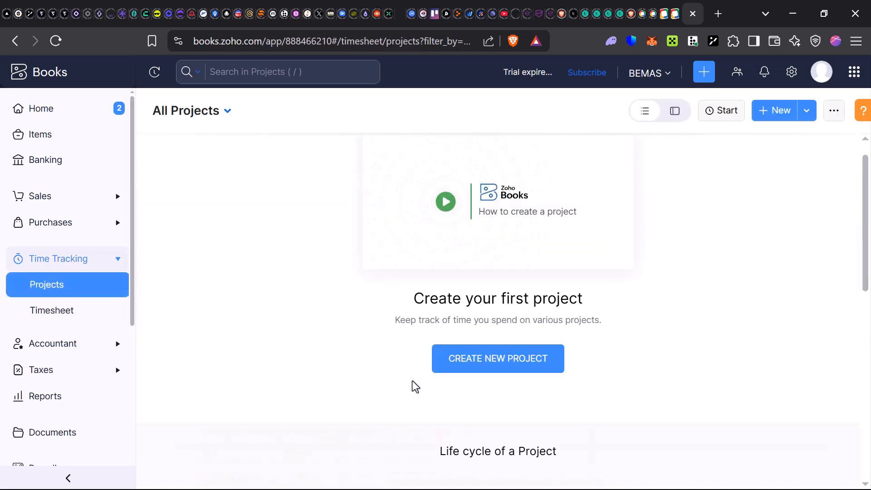
# View the life cycle of a project, and open the Timesheet page to look through its life cycle and feature list.
pyautogui.scroll(-2, 401, 382)
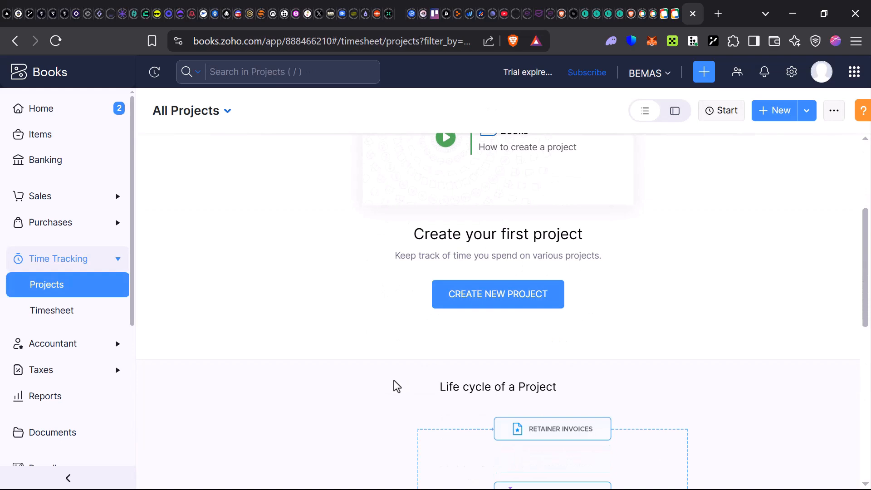
pyautogui.scroll(-4, 399, 382)
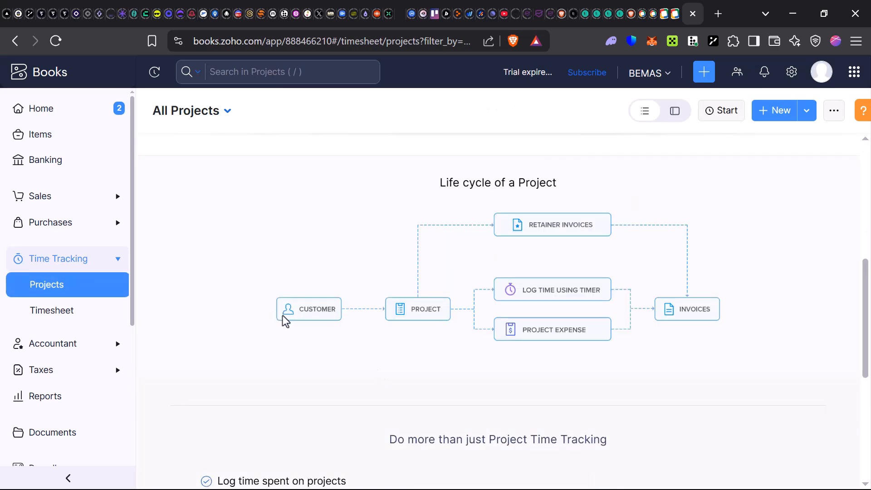
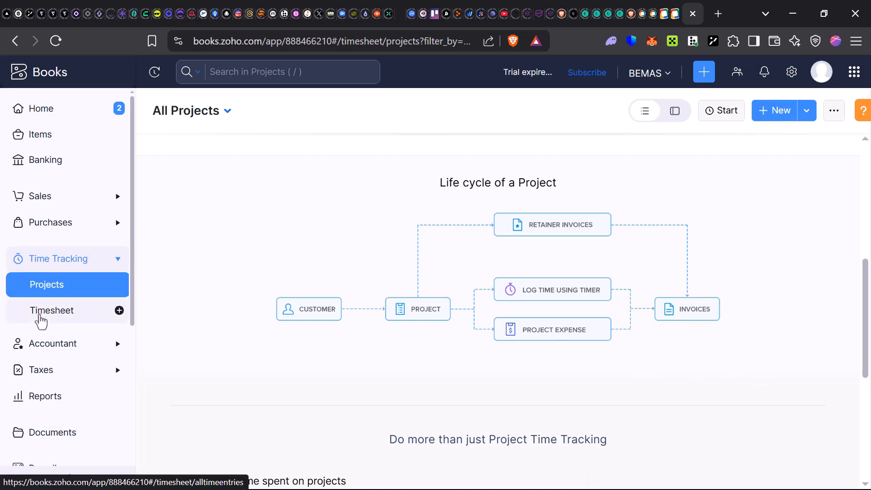
pyautogui.click(41, 320)
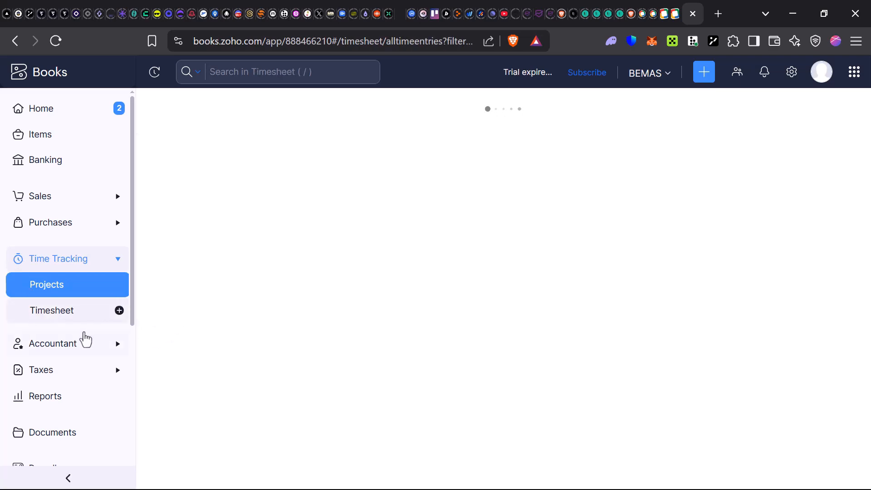
pyautogui.scroll(-5, 402, 347)
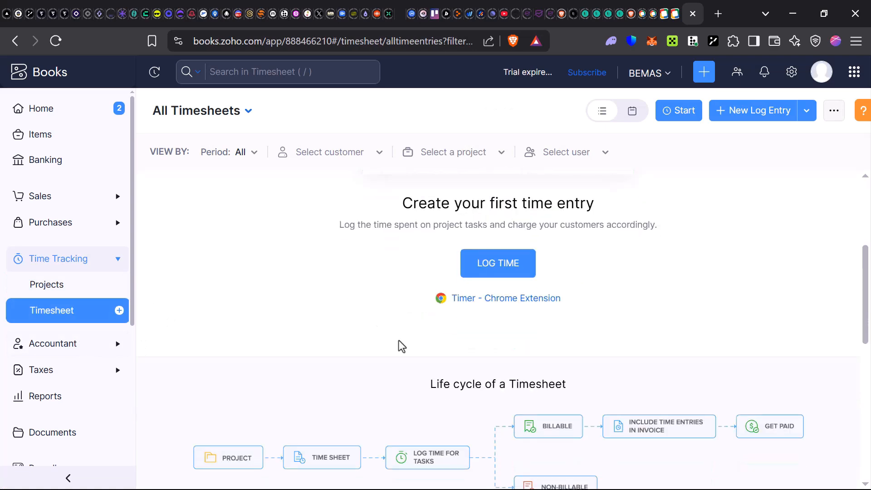
pyautogui.scroll(-2, 397, 340)
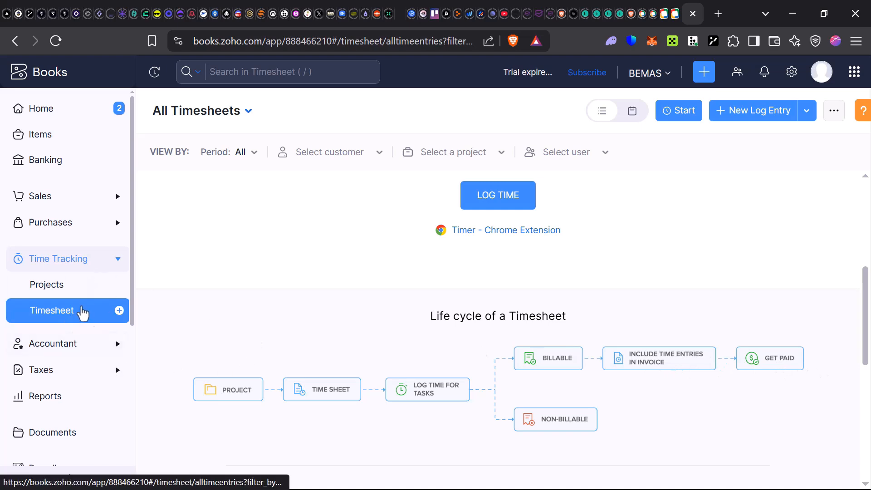
pyautogui.scroll(1, 327, 272)
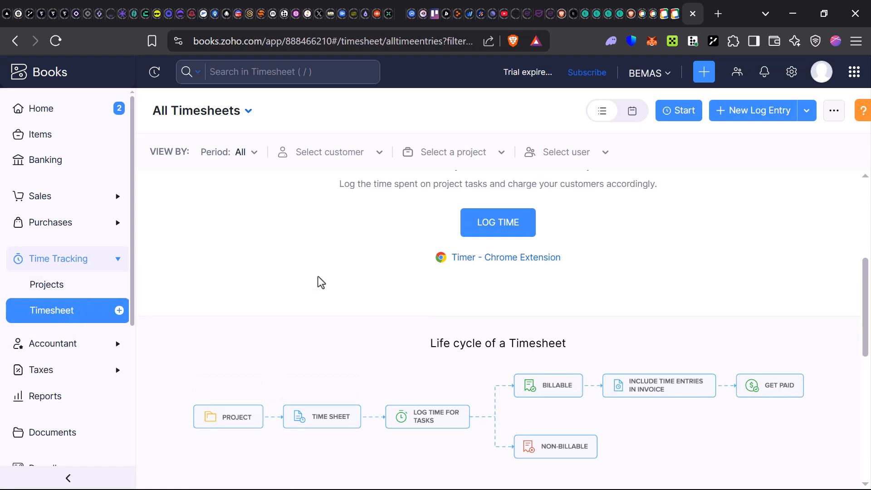
pyautogui.scroll(-4, 254, 282)
# Open the Manual Journals page of the accountant module and look through its overview and feature list.
pyautogui.click(91, 350)
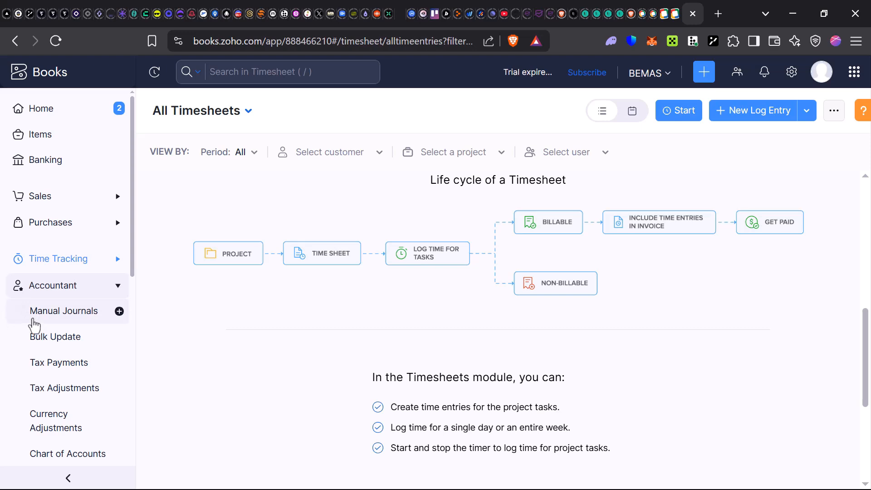
pyautogui.click(34, 323)
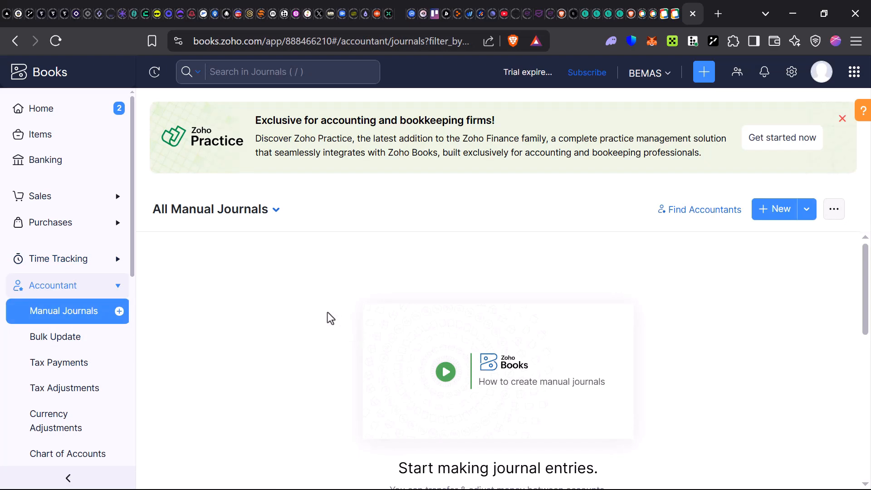
pyautogui.scroll(-5, 320, 352)
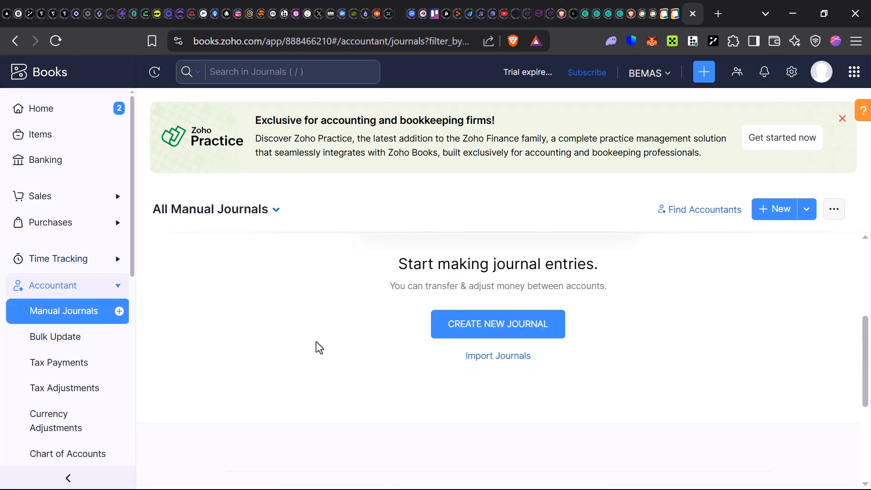
pyautogui.scroll(-3, 320, 348)
pyautogui.scroll(-2, 343, 360)
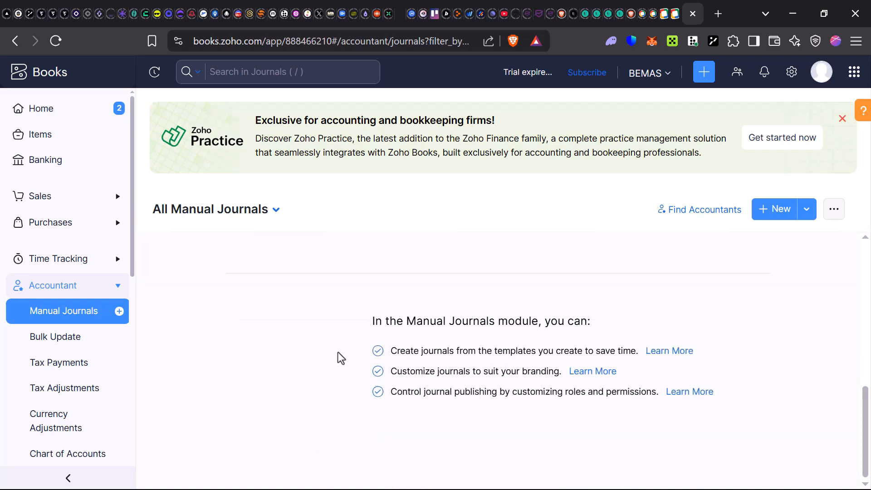
pyautogui.scroll(7, 337, 356)
pyautogui.scroll(-4, 342, 354)
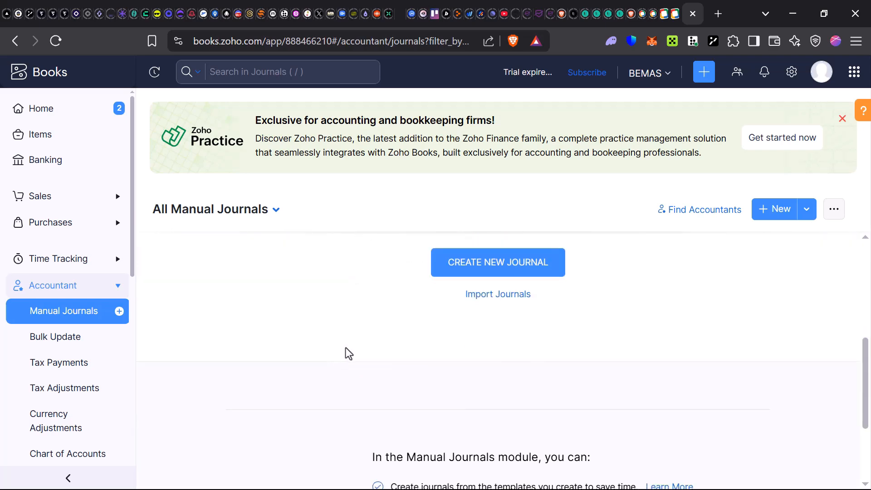
pyautogui.scroll(5, 363, 361)
pyautogui.scroll(-5, 467, 449)
pyautogui.scroll(3, 473, 440)
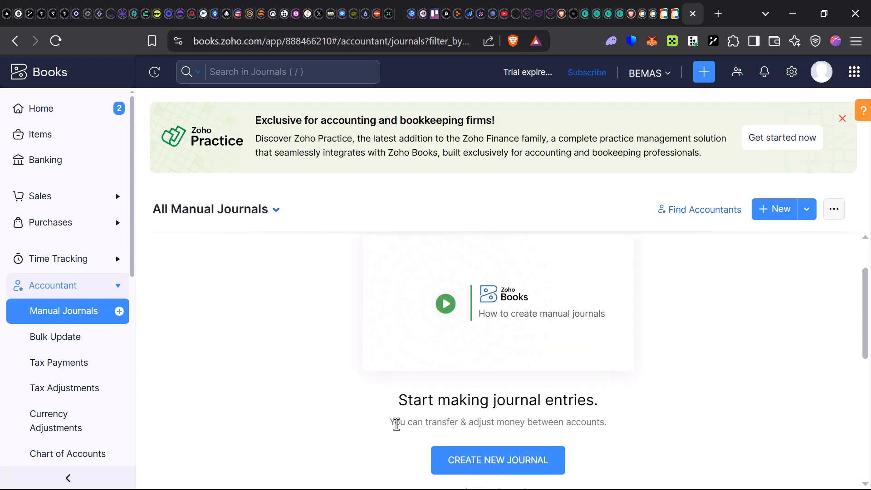
pyautogui.moveTo(390, 424); pyautogui.dragTo(462, 424)
pyautogui.tripleClick(499, 429)
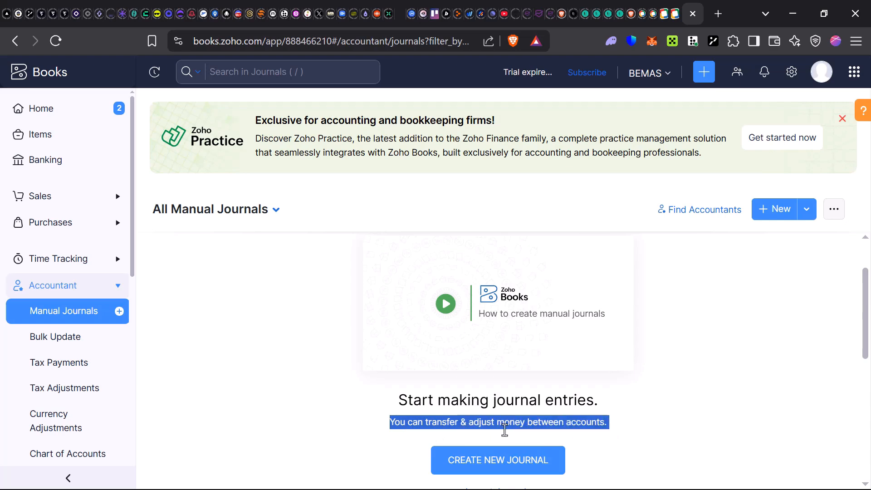
pyautogui.click(459, 422)
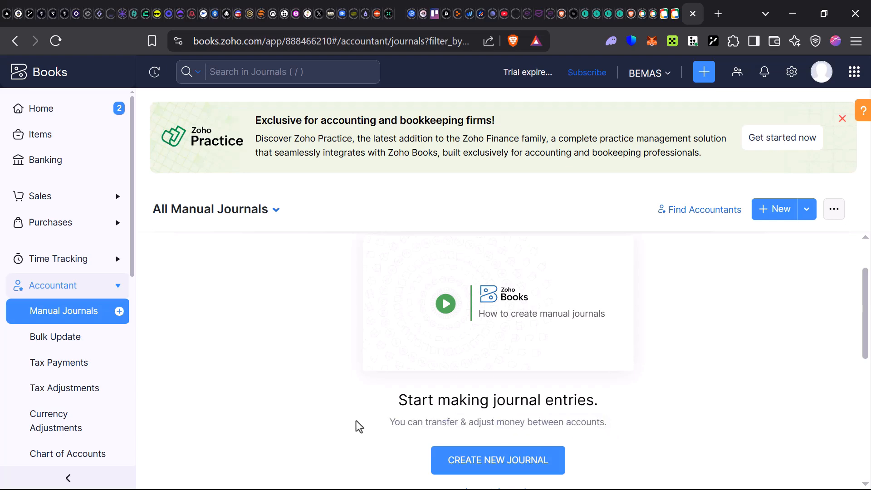
# Open the Bulk Update page of the accountant module and read its description of bulk-updating accounts in transactions.
pyautogui.click(54, 342)
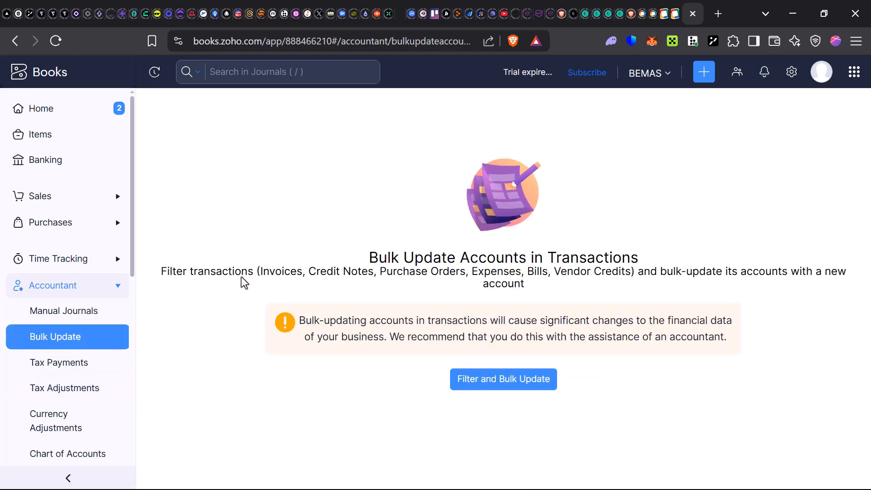
pyautogui.moveTo(339, 265); pyautogui.dragTo(617, 261)
pyautogui.click(608, 246)
# Start a bulk-update transaction filter with the Bank Fees and Charges account and the first listed contact.
pyautogui.click(482, 389)
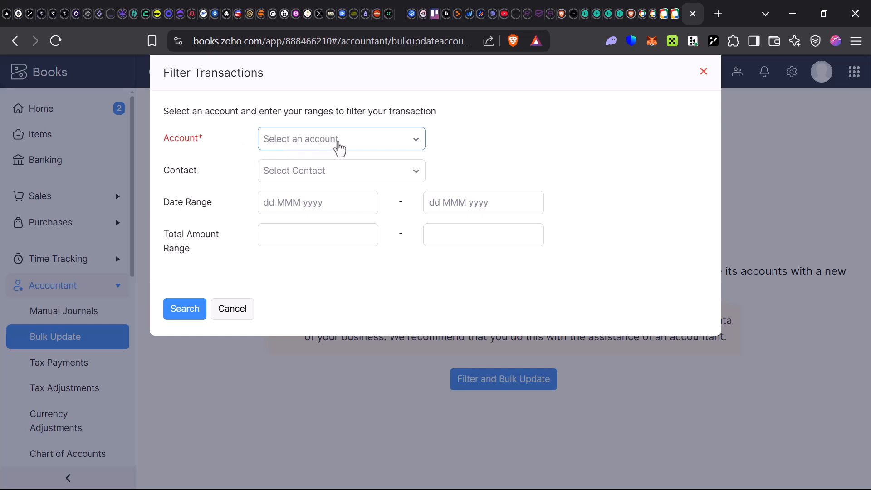
pyautogui.click(351, 148)
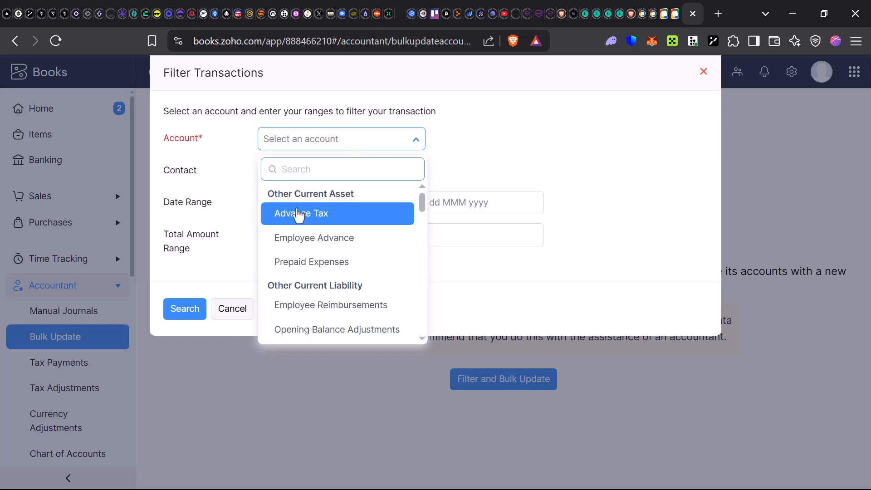
pyautogui.scroll(-5, 313, 304)
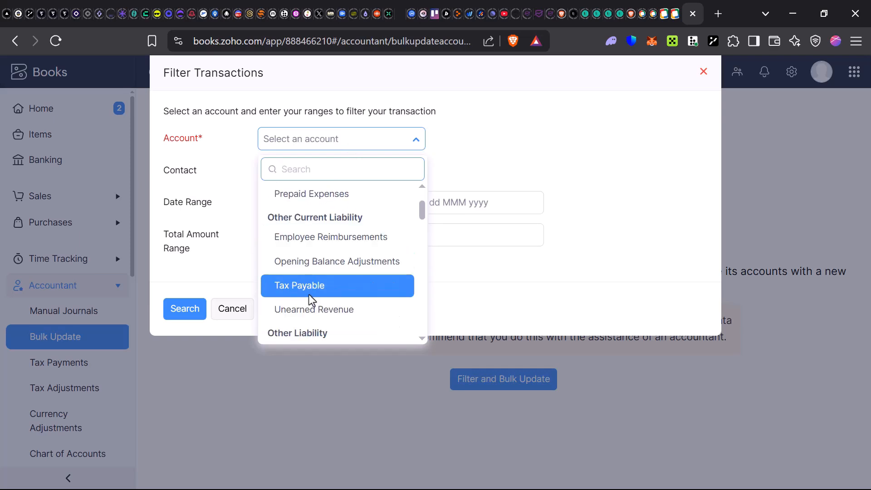
pyautogui.scroll(-5, 307, 290)
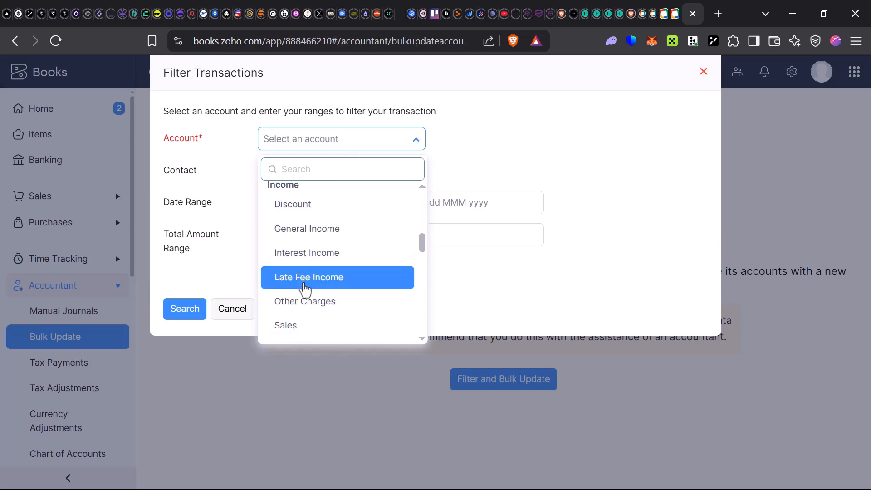
pyautogui.scroll(-2, 306, 288)
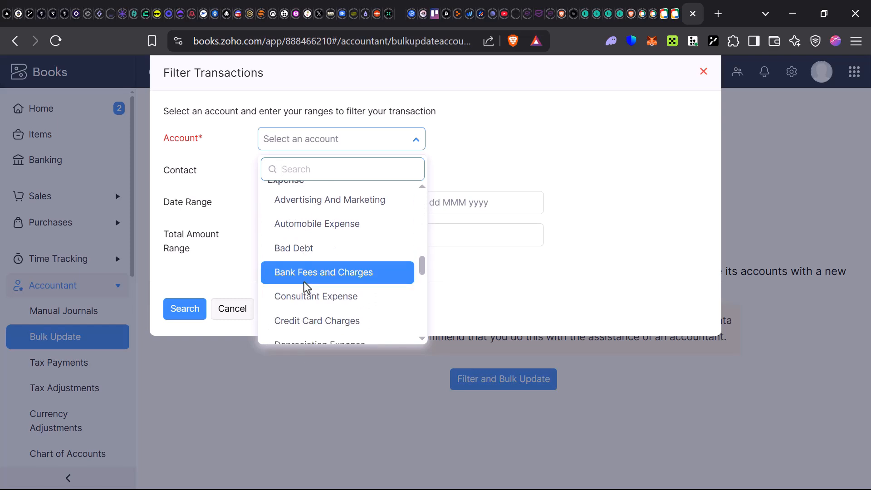
pyautogui.click(307, 282)
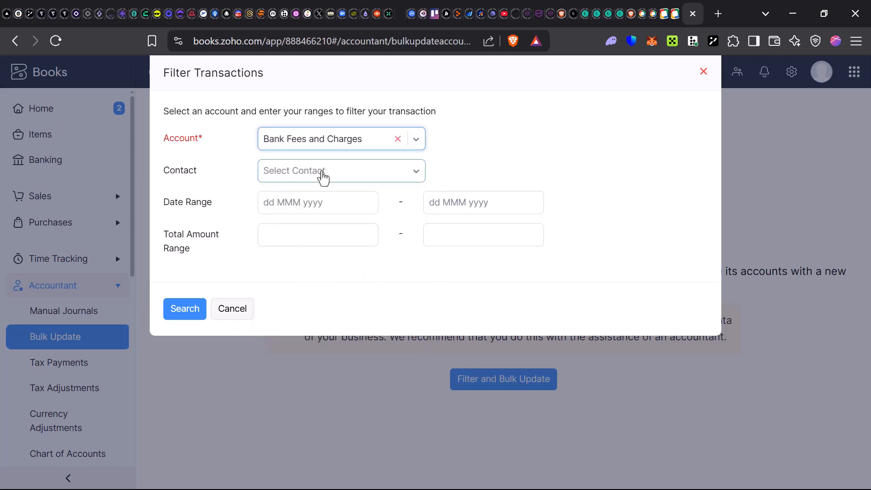
pyautogui.click(323, 177)
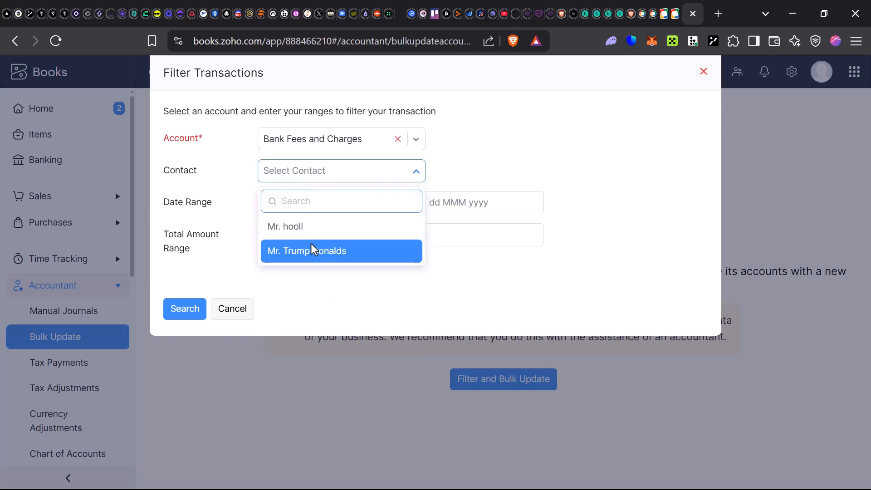
pyautogui.click(321, 230)
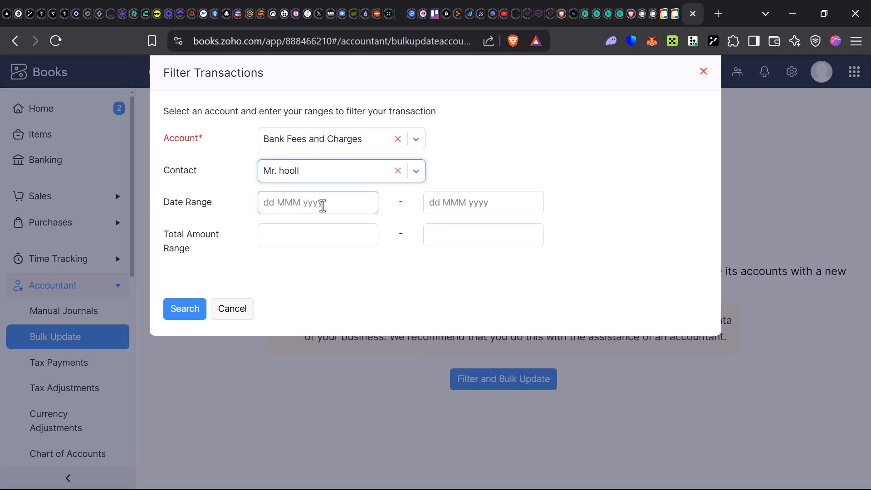
# Try to search transactions dated 01 May 2025 to 25 May 2025 with a total amount range starting at 2000, and close the filter.
pyautogui.click(322, 206)
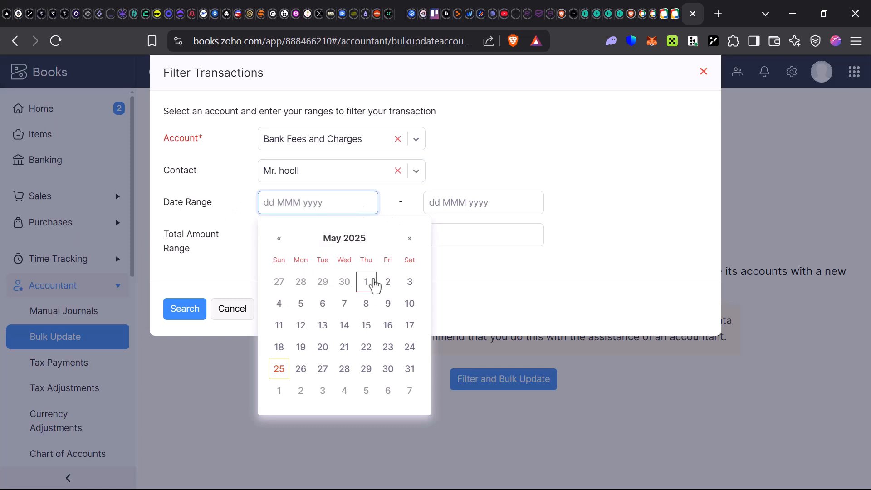
pyautogui.click(373, 284)
pyautogui.click(451, 200)
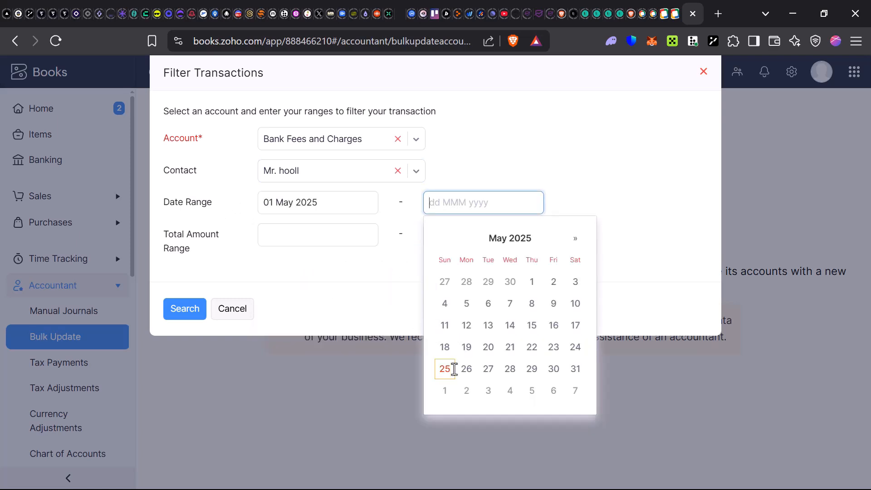
pyautogui.click(445, 369)
pyautogui.click(274, 235)
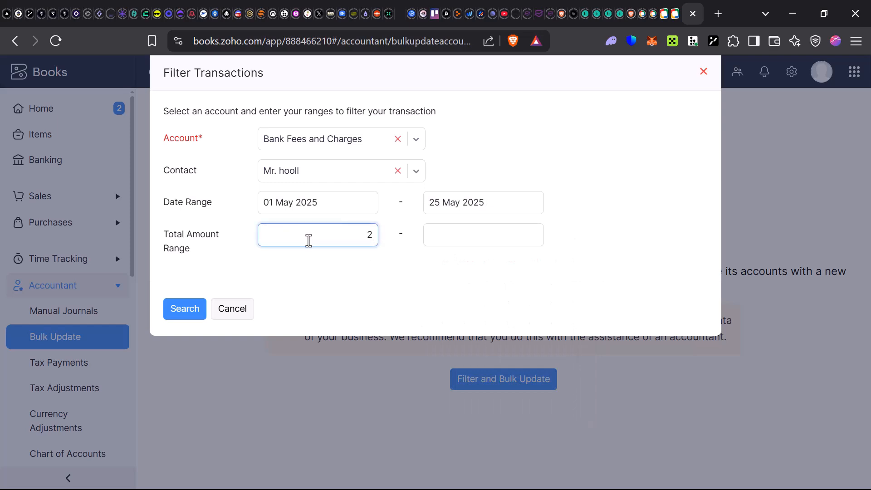
pyautogui.click(190, 312)
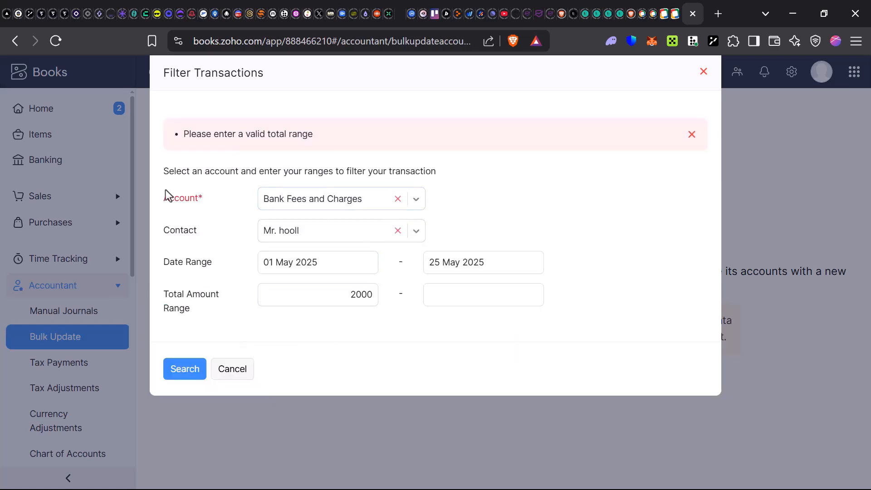
pyautogui.click(704, 73)
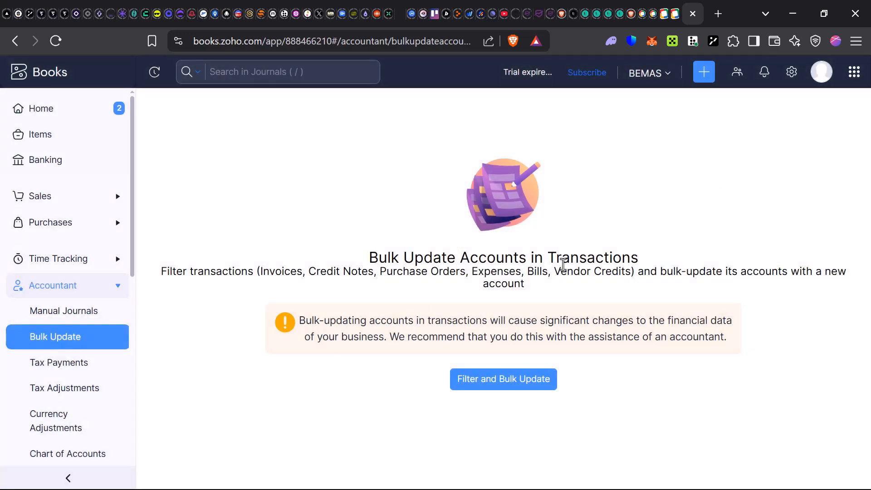
# View the tax dues and payment history under Tax Payments, and open the Tax Adjustments page.
pyautogui.click(66, 369)
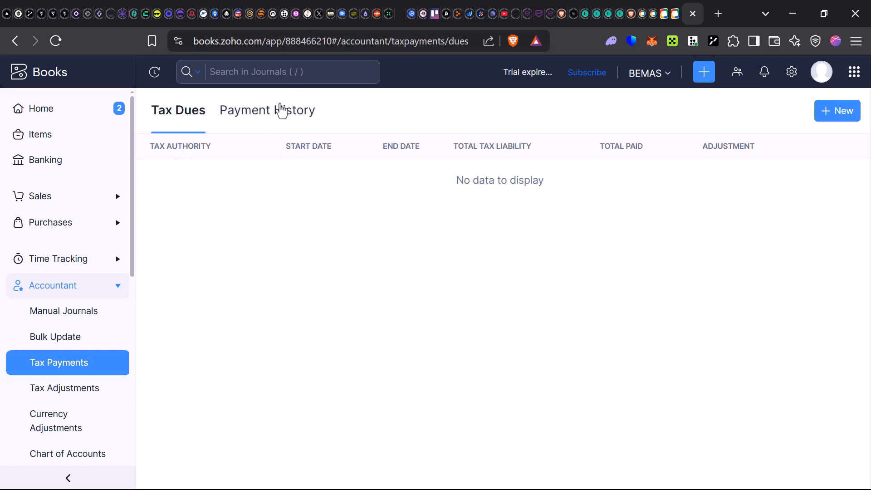
pyautogui.click(280, 111)
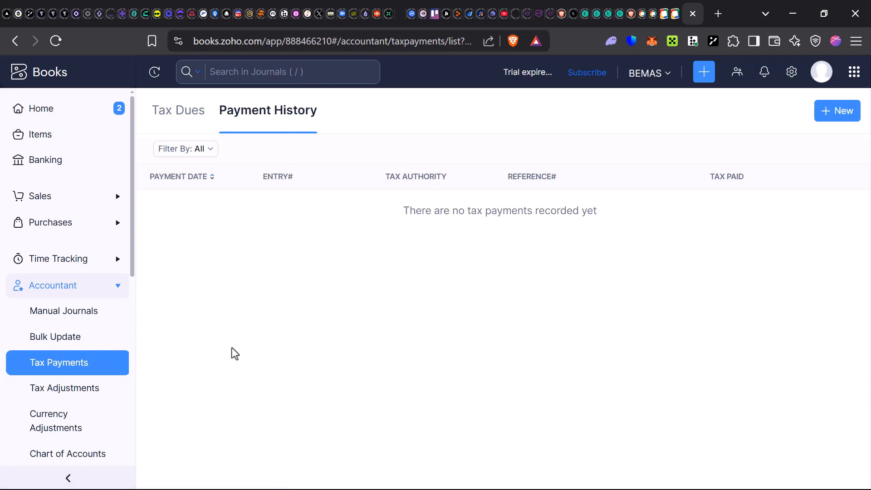
pyautogui.click(74, 387)
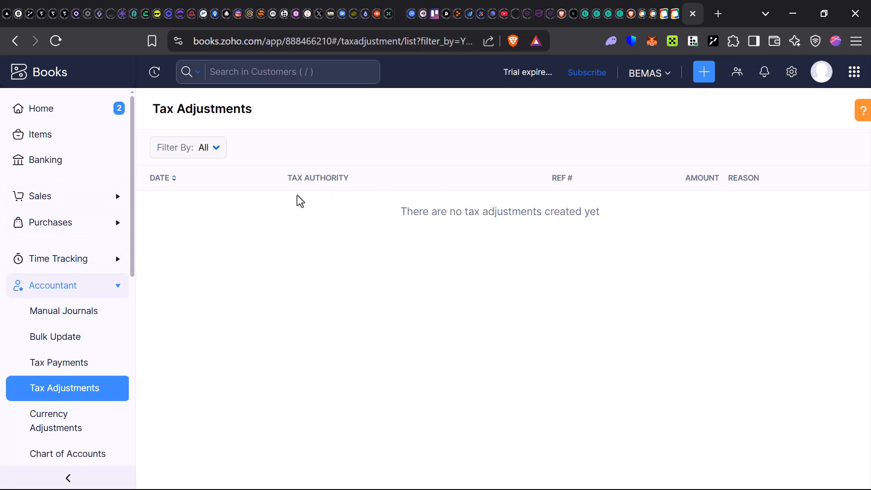
# View the Currency Adjustments page and open the Chart of Accounts to look at the active accounts.
pyautogui.scroll(-3, 27, 290)
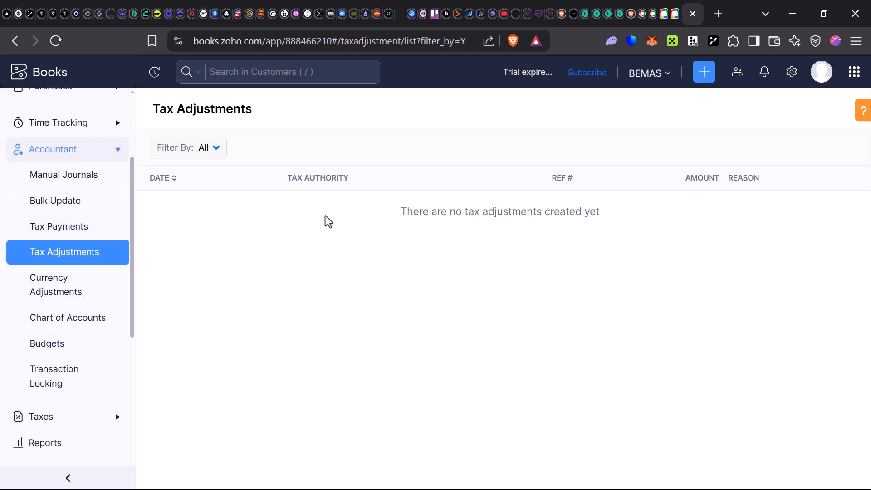
pyautogui.click(77, 285)
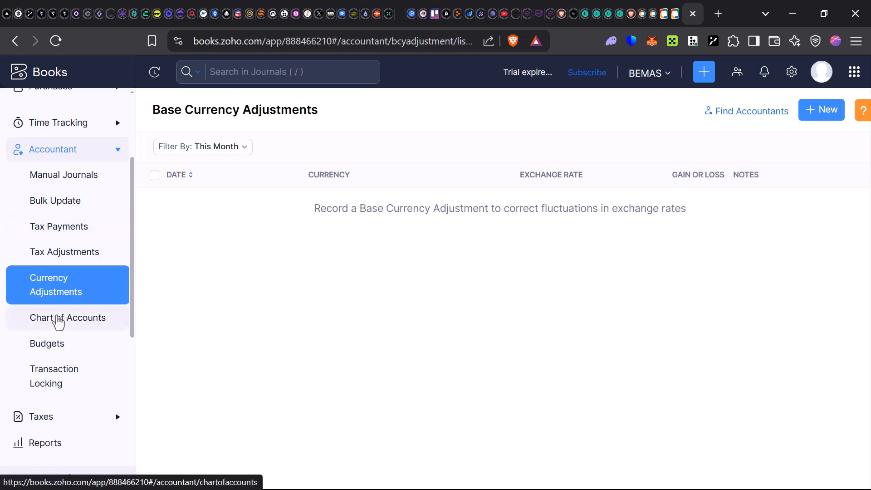
pyautogui.click(67, 320)
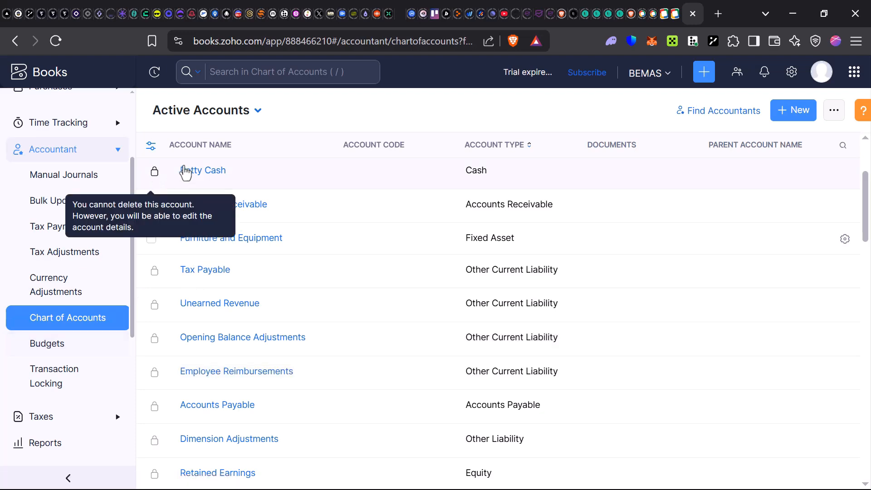
# View the Petty Cash account's details, close them, and look through the rest of the active accounts.
pyautogui.click(223, 176)
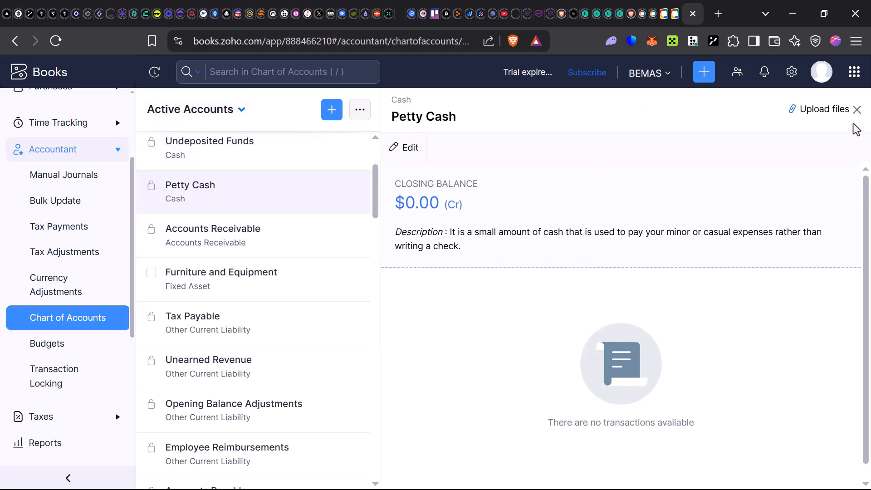
pyautogui.click(857, 110)
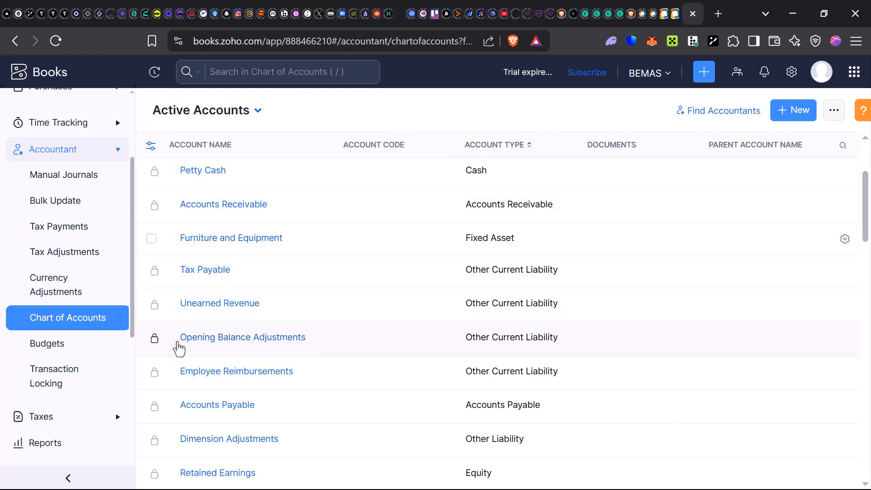
pyautogui.scroll(-10, 179, 349)
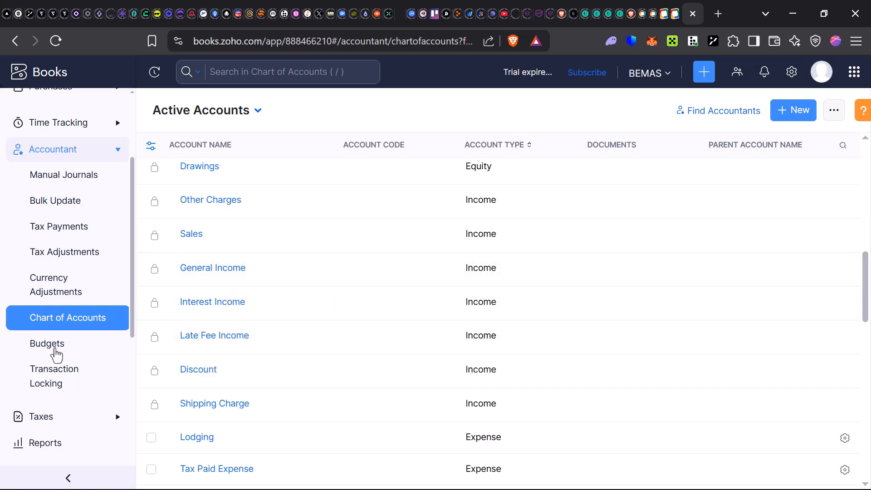
# Open the Budgets page, view the new budget form, and leave it without creating a budget.
pyautogui.click(56, 352)
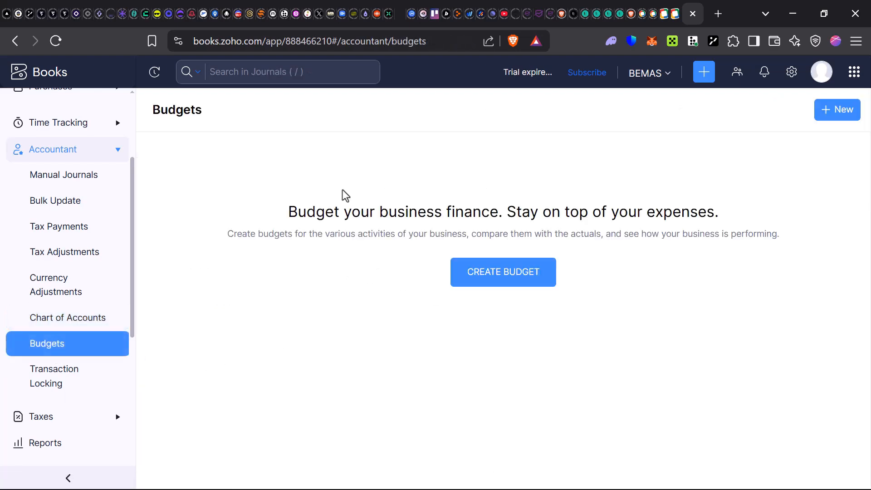
pyautogui.moveTo(277, 217); pyautogui.dragTo(726, 232)
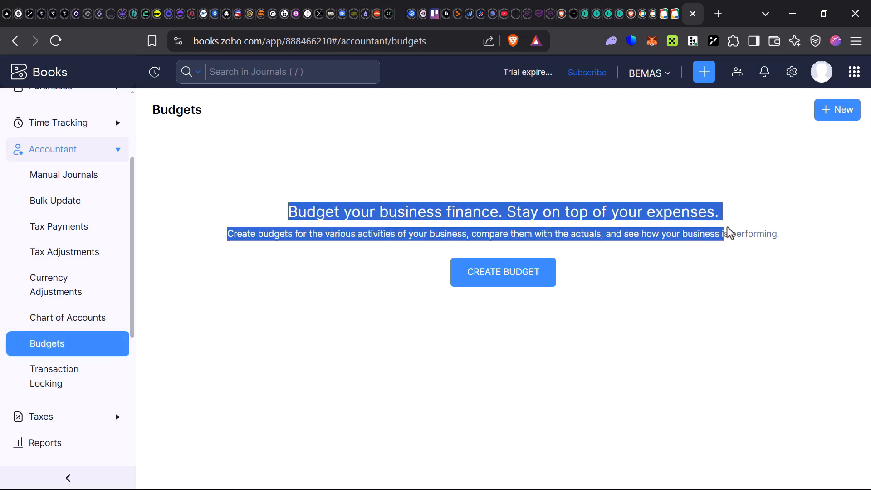
pyautogui.click(718, 263)
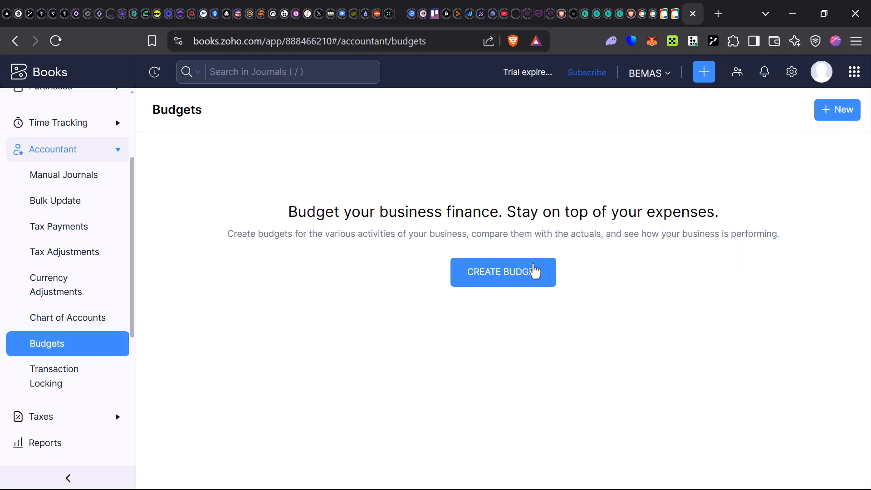
pyautogui.click(524, 276)
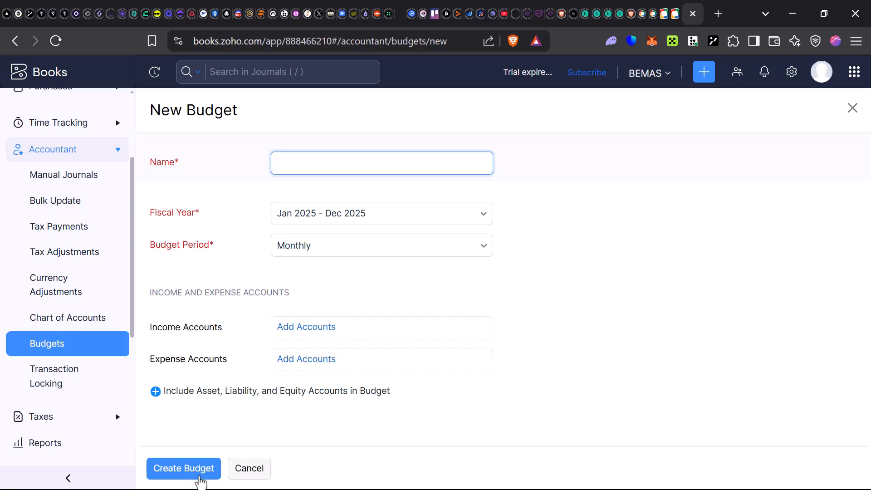
pyautogui.click(247, 474)
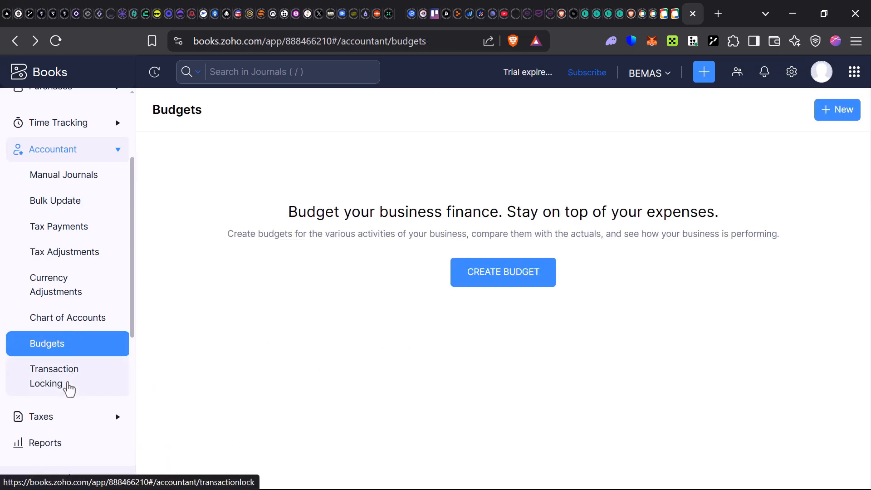
# Open the Transaction Locking page and review the modules whose transactions can be locked.
pyautogui.click(68, 388)
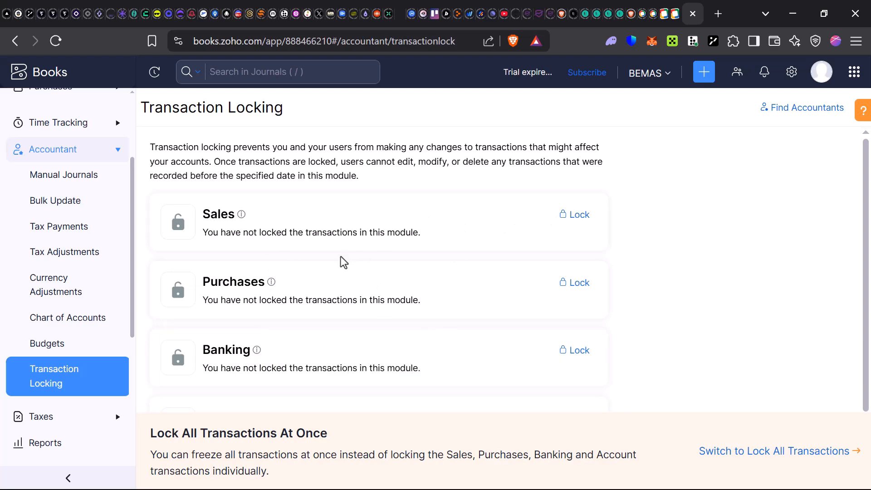
pyautogui.scroll(-1, 346, 243)
pyautogui.scroll(-1, 349, 240)
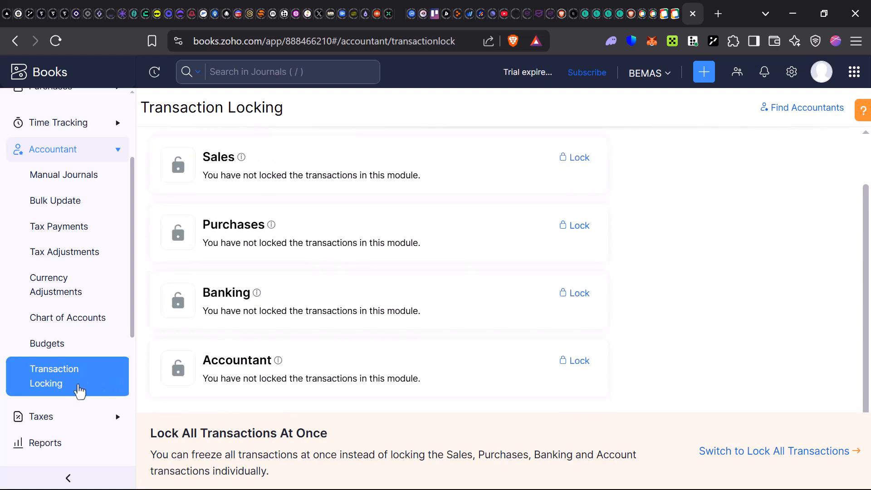
# Open the Sales Tax Liability report under Taxes and view its report basis options.
pyautogui.click(83, 426)
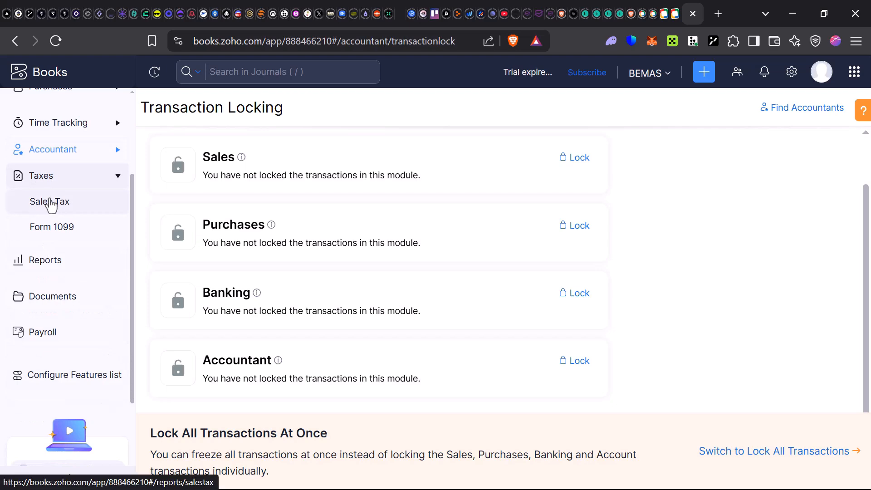
pyautogui.click(51, 202)
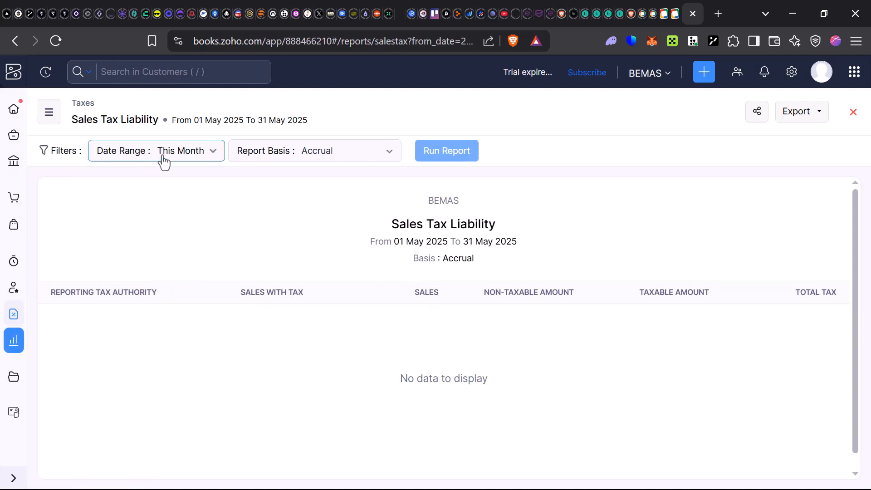
pyautogui.click(326, 150)
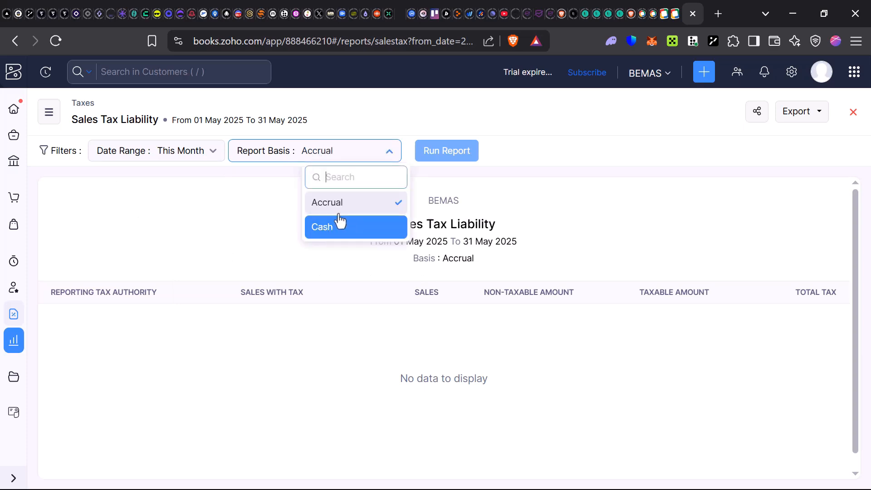
pyautogui.click(241, 235)
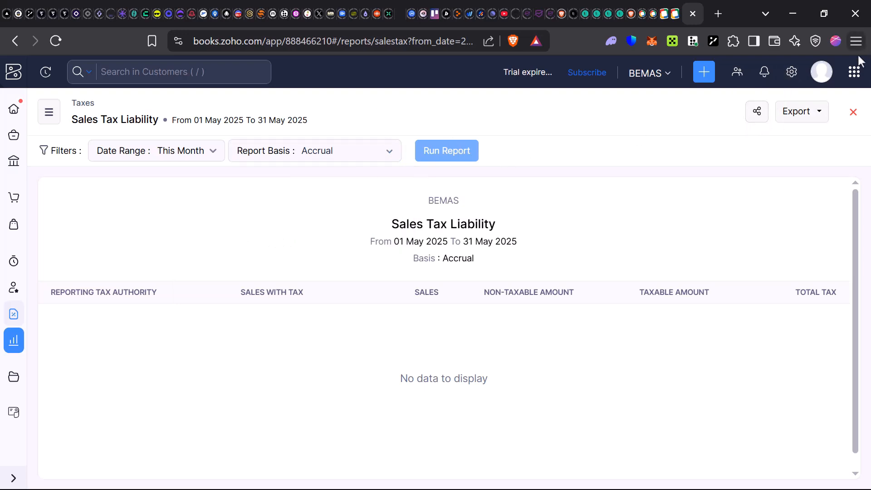
# Close the sales tax report and look through the business overview, sales and receivables reports in the Reports Center.
pyautogui.click(853, 112)
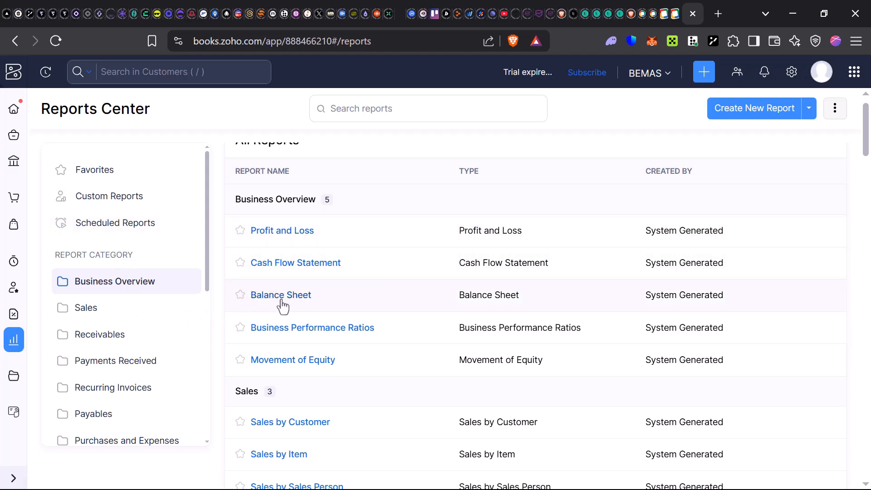
pyautogui.scroll(-2, 292, 341)
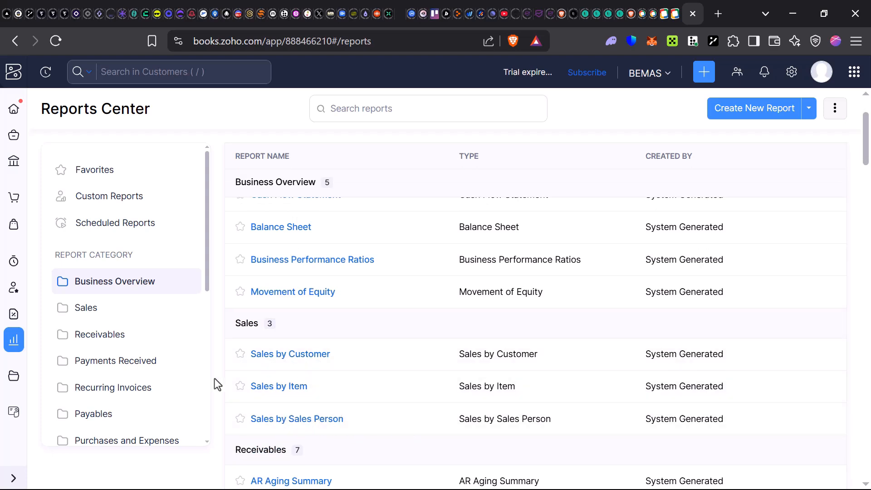
pyautogui.scroll(-5, 268, 383)
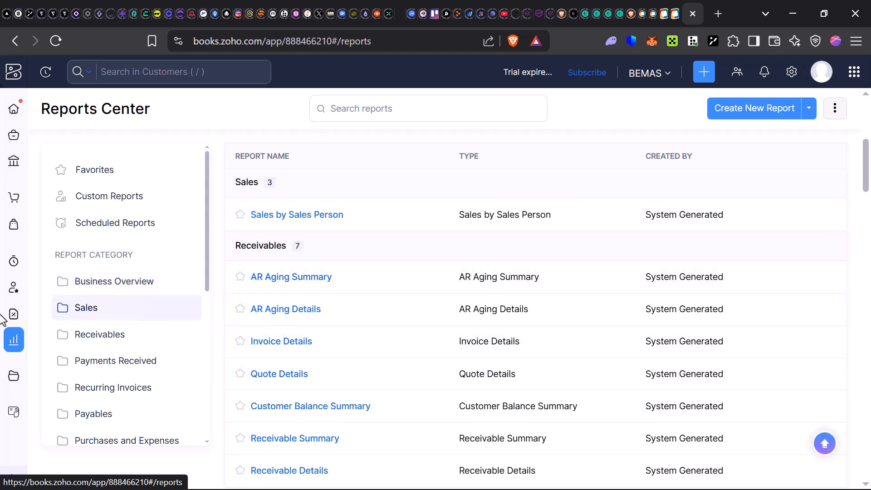
# Open Documents and view the autoscan Files inbox and the Bank Statements auto-upload information.
pyautogui.click(13, 376)
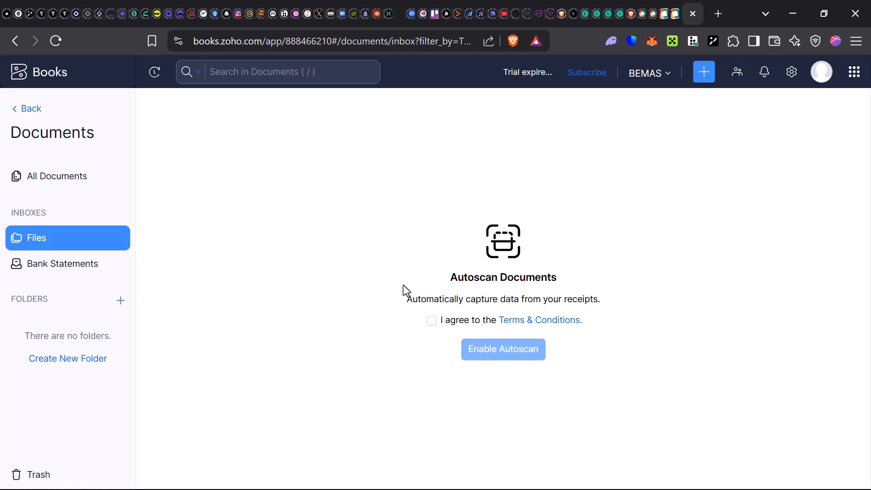
pyautogui.click(23, 268)
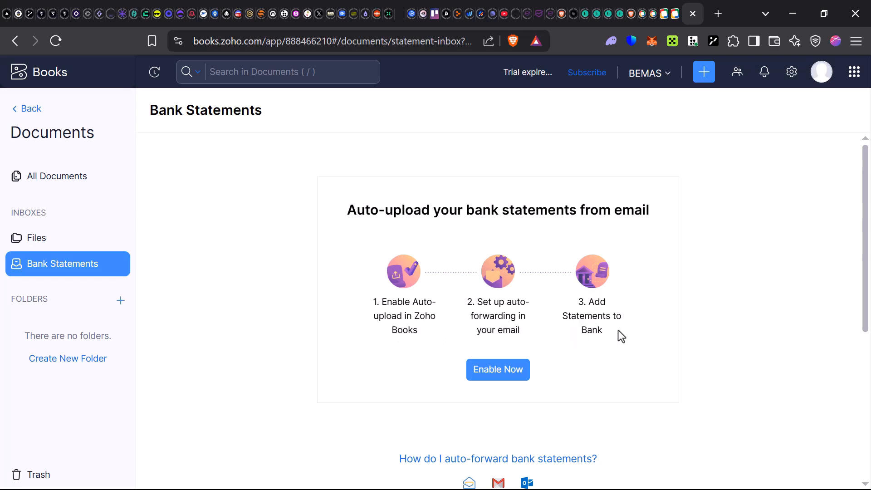
pyautogui.scroll(-2, 508, 335)
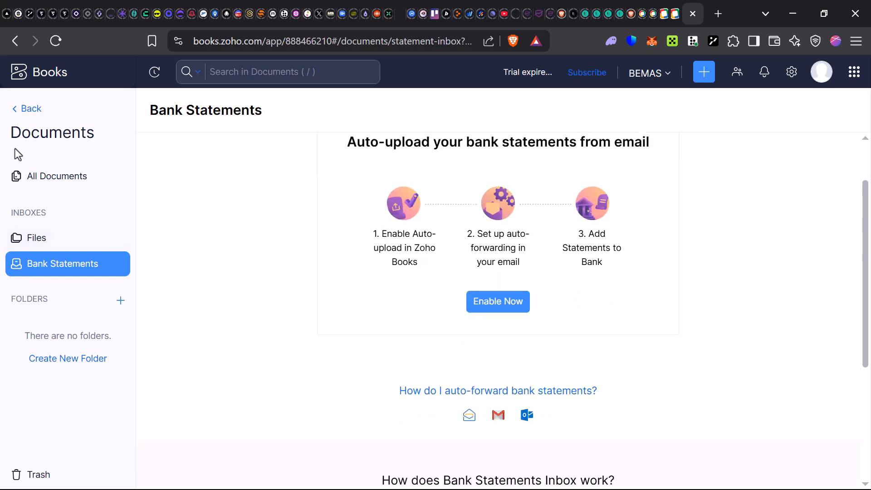
# Leave Documents, open the Payroll page, and look through the Zoho Payroll integration advantages and features.
pyautogui.click(24, 112)
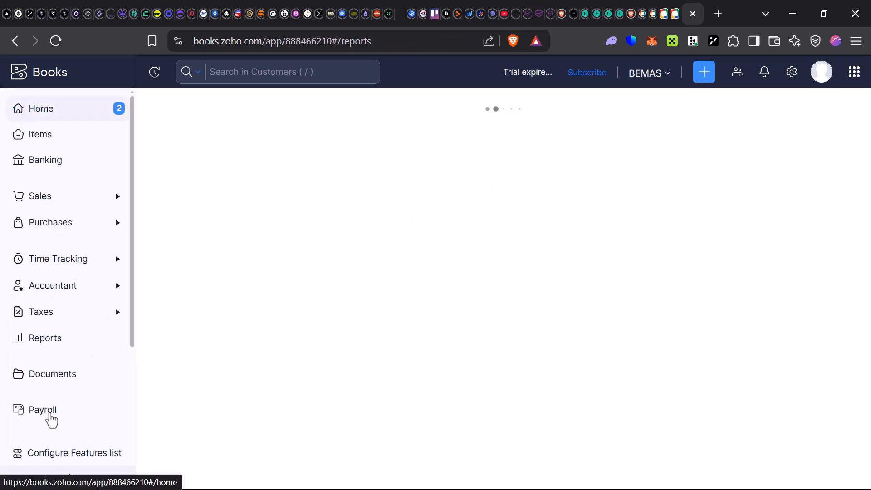
pyautogui.click(51, 415)
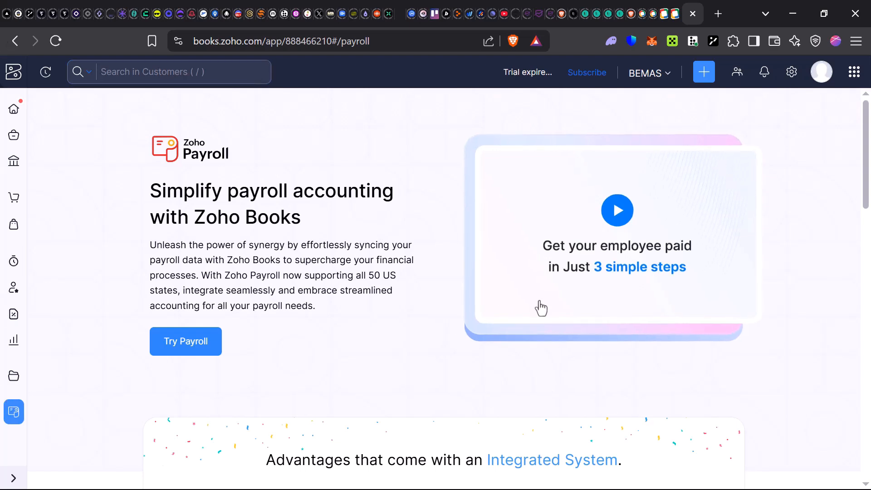
pyautogui.scroll(-5, 519, 310)
pyautogui.scroll(-5, 494, 331)
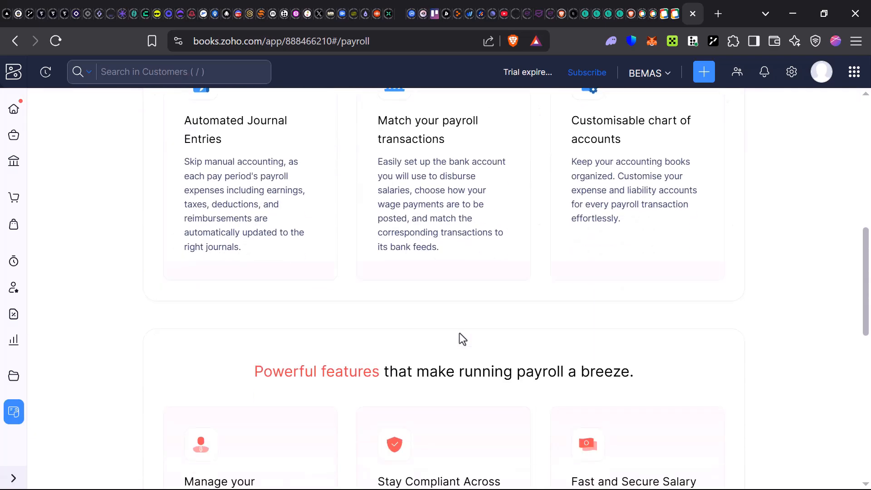
pyautogui.scroll(10, 460, 333)
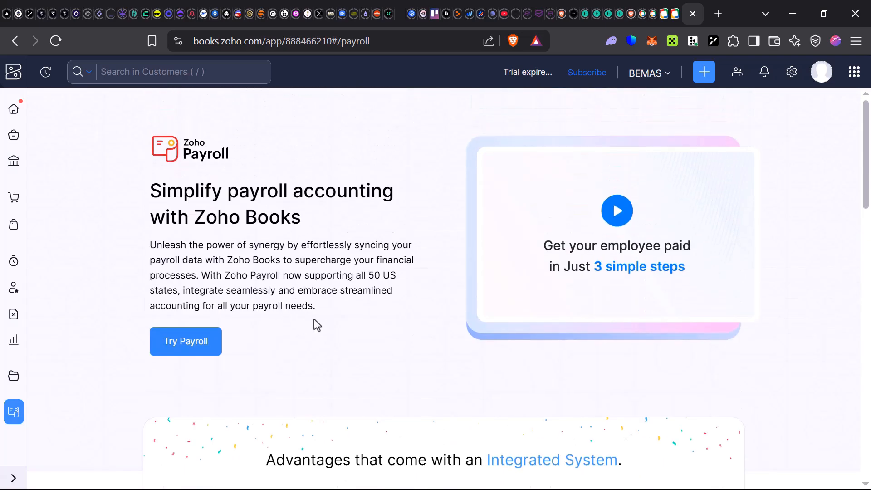